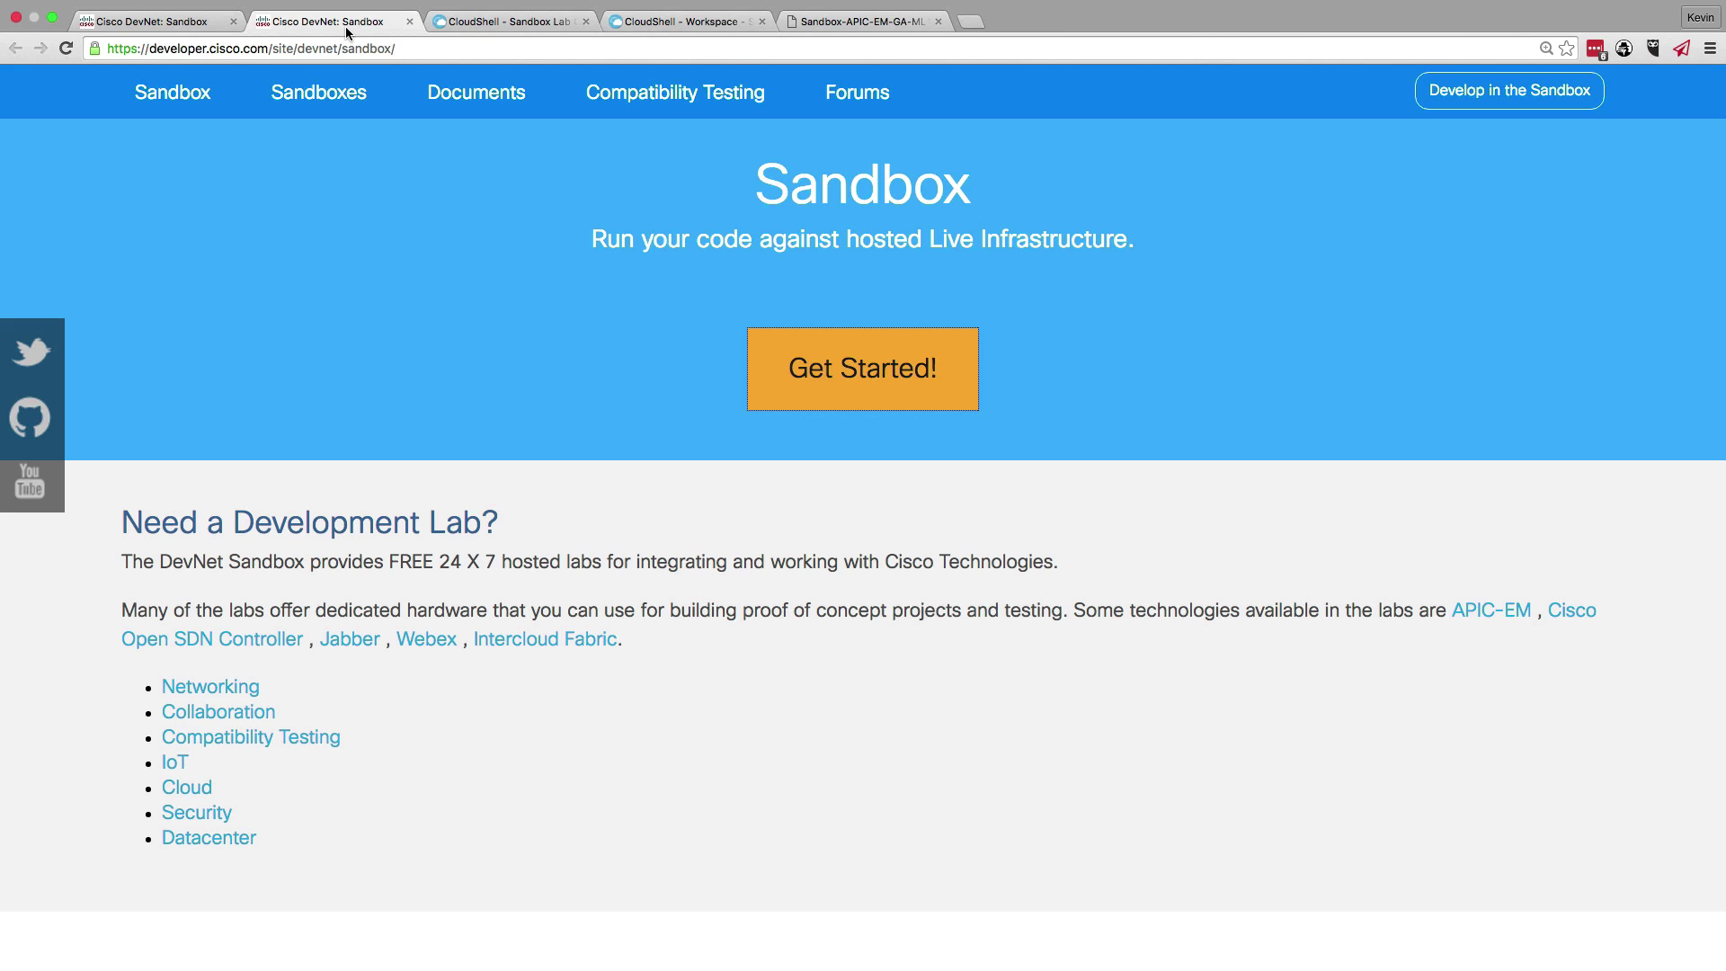
- Browse the sandbox lab catalog, then bring up the reserved MiniLab-1 topology workspace
click(485, 21)
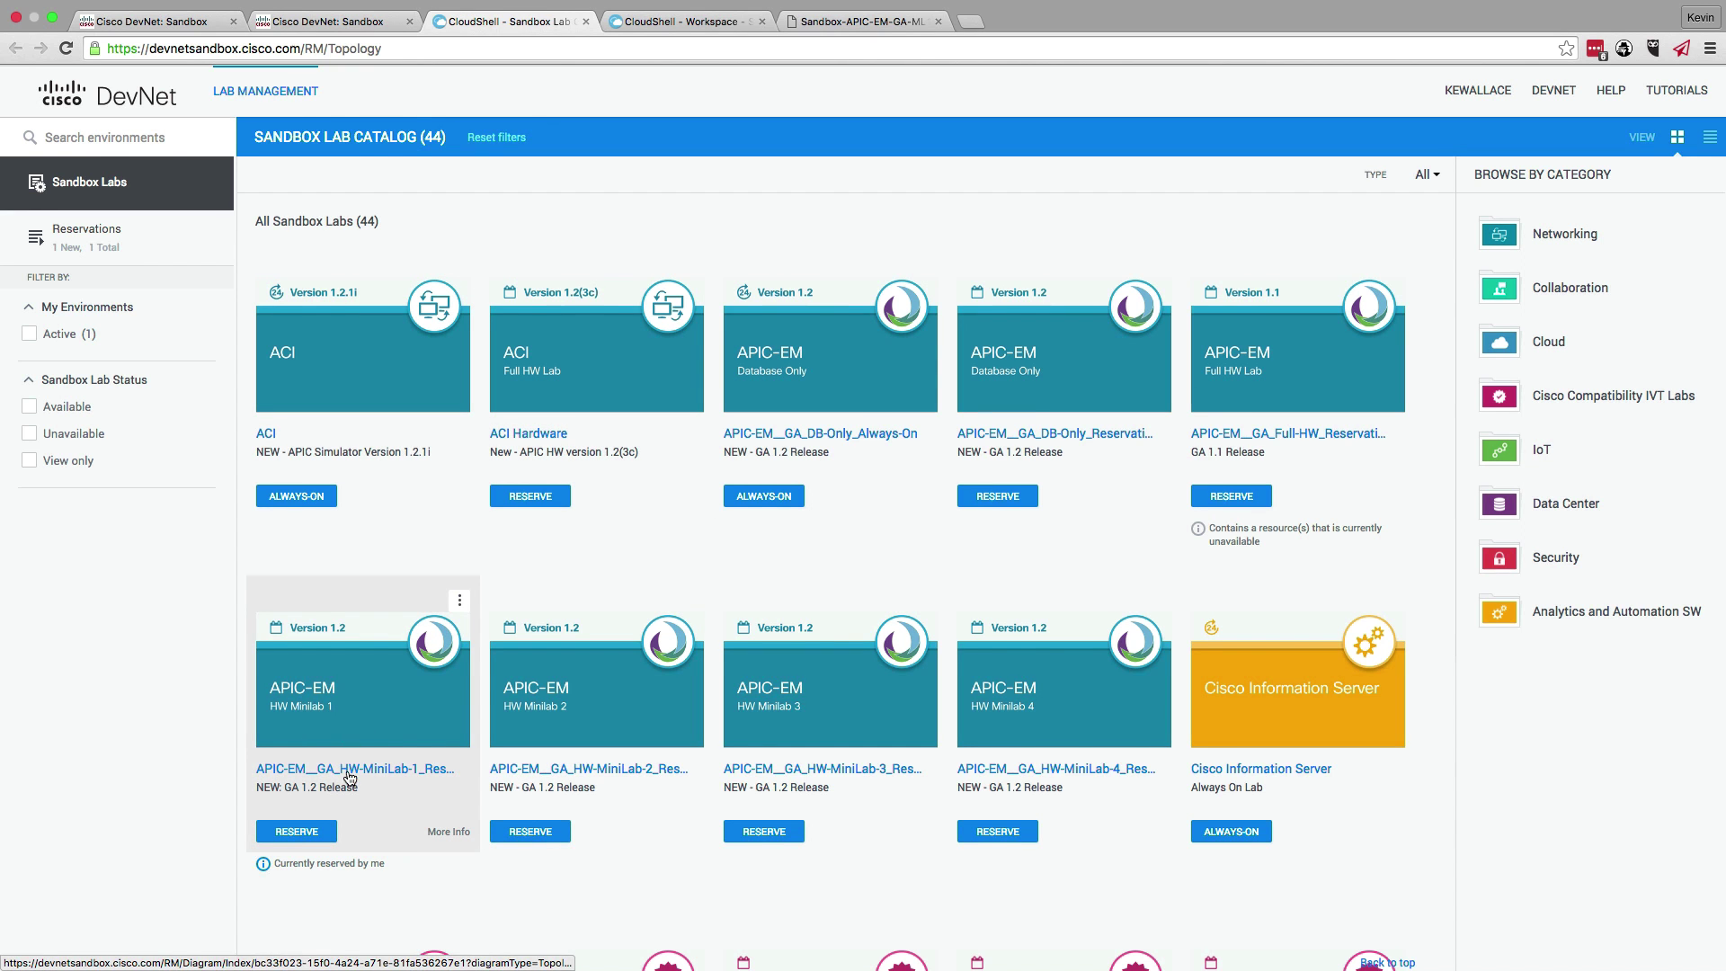
scroll(341, 791, down, 1)
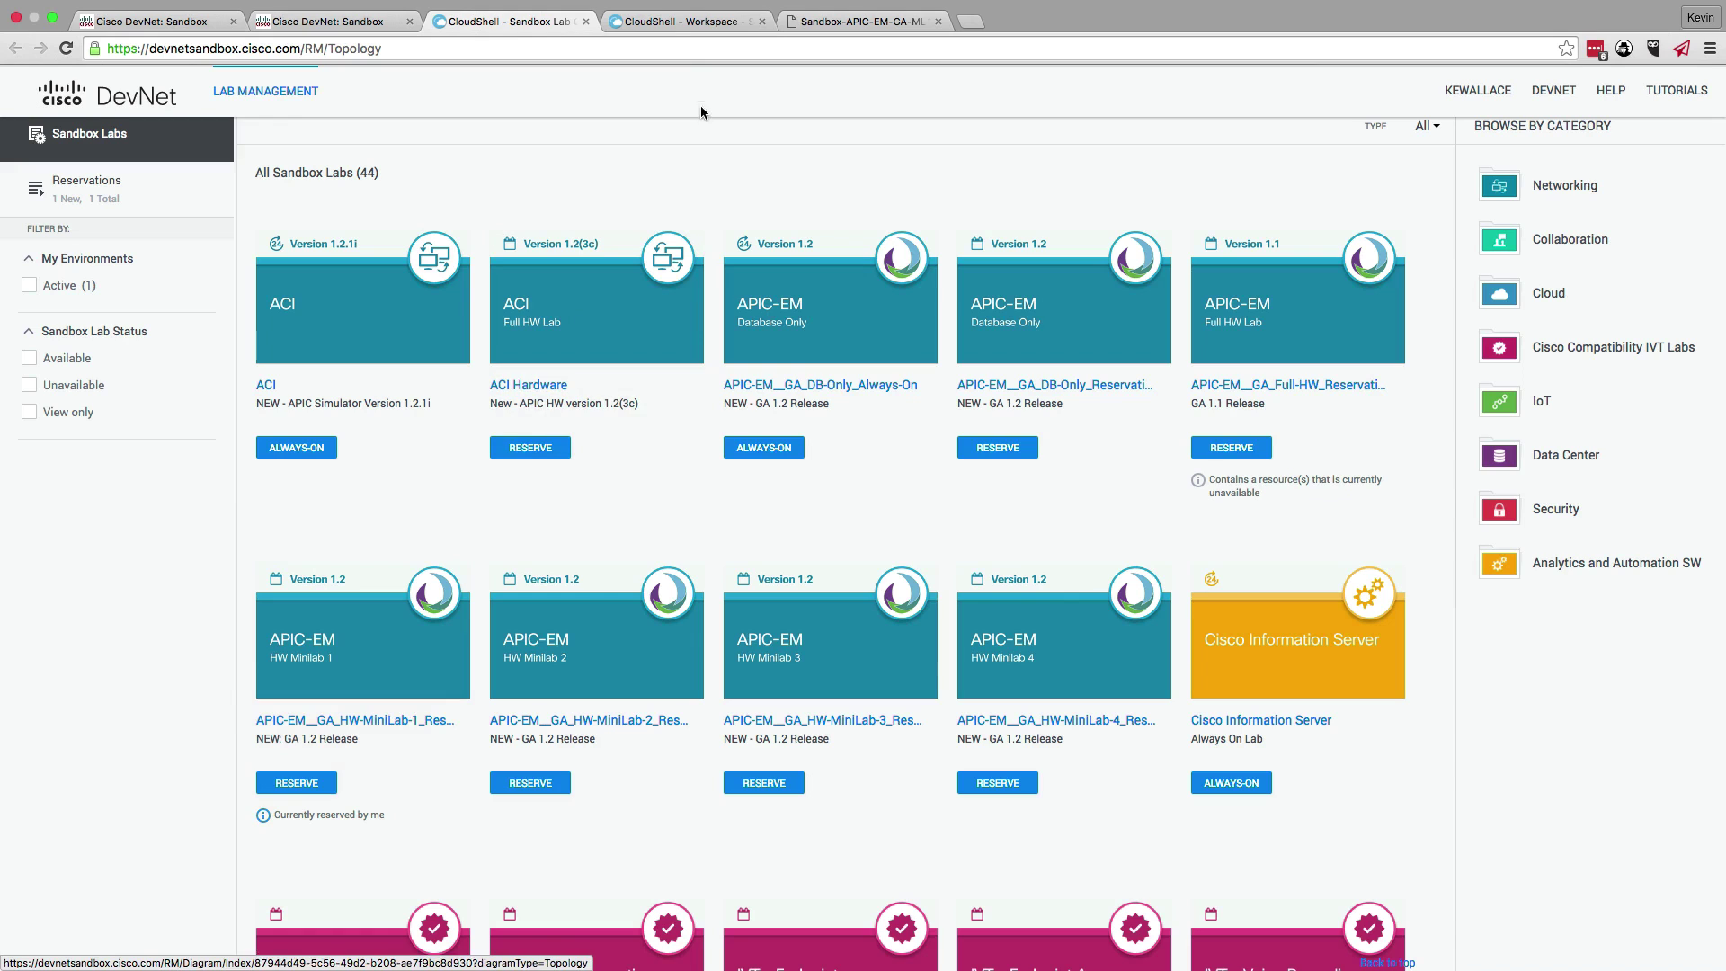
click(642, 25)
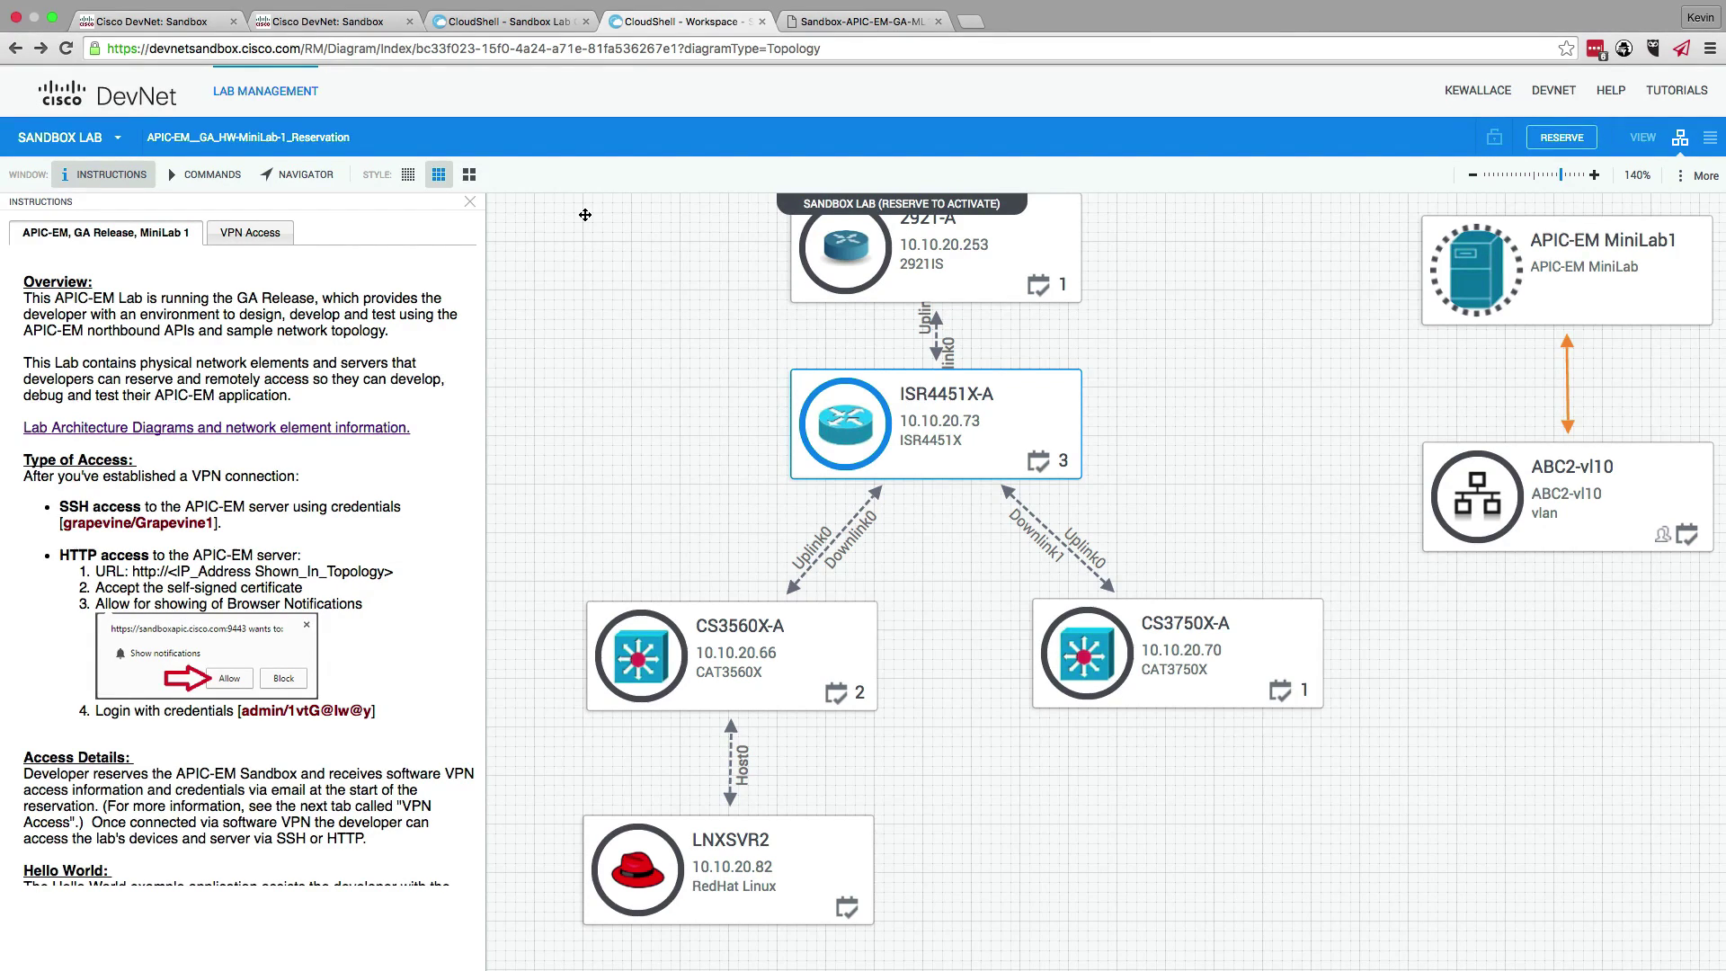
- Review the VPN access and overview instructions, then open the Sandbox-APIC-EM-GA-ML1.png VL20 topology diagram
scroll(260, 509, down, 2)
click(259, 233)
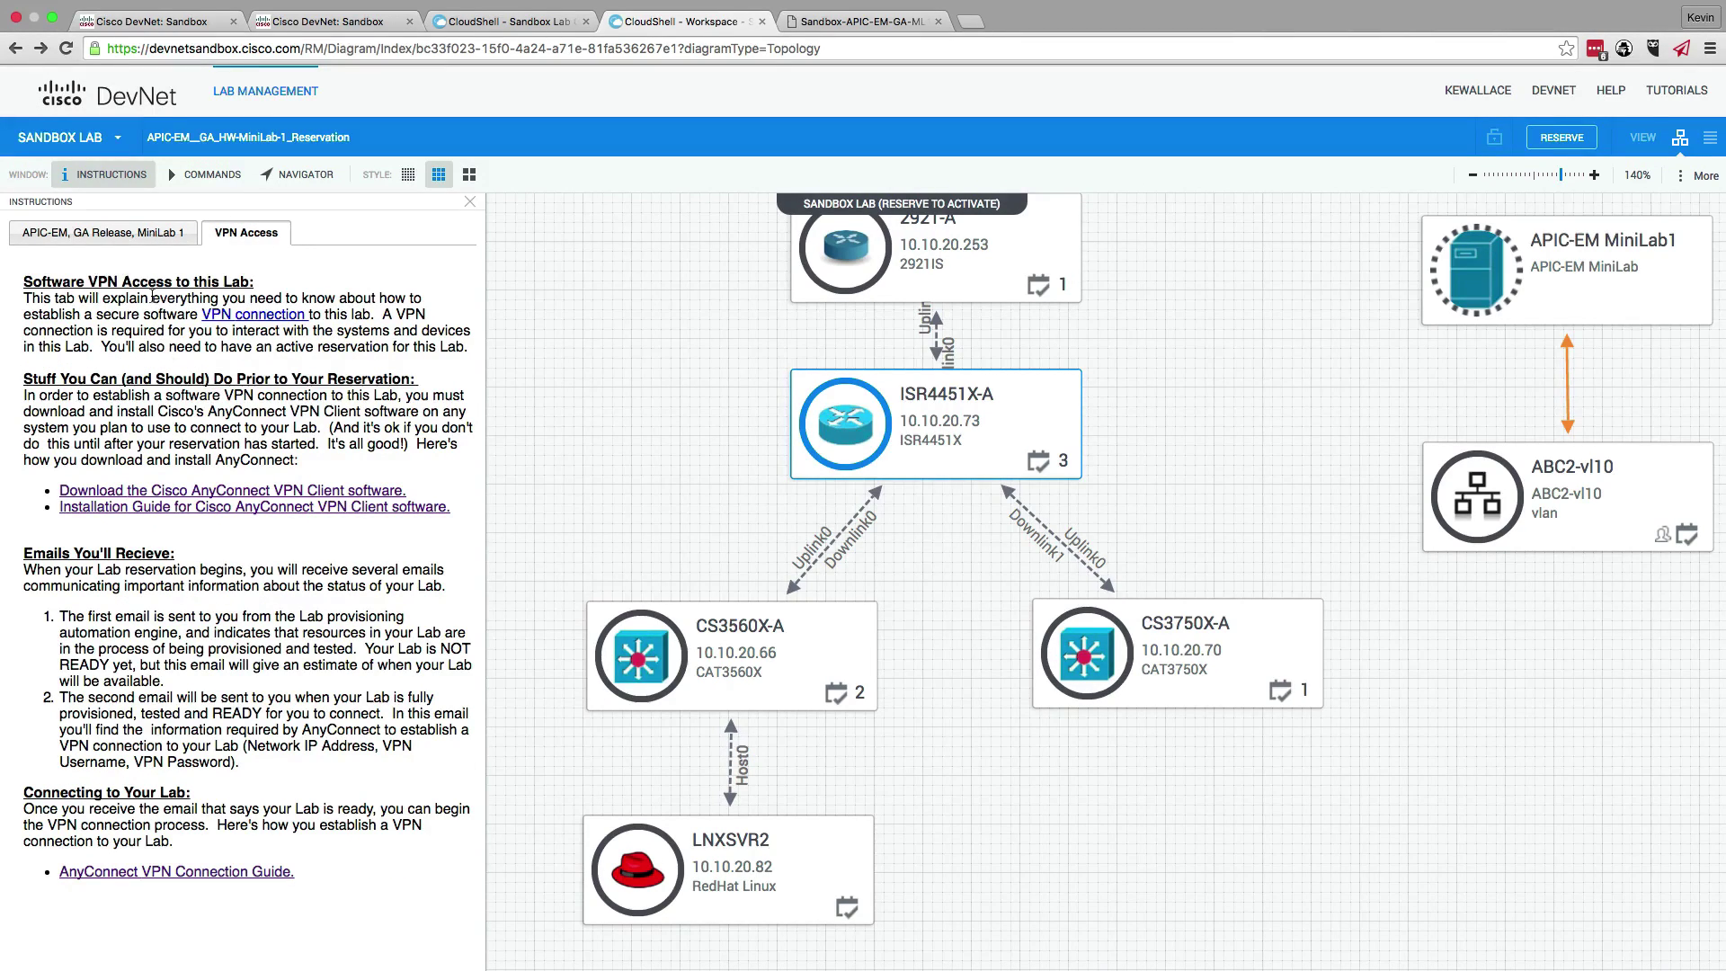
click(119, 239)
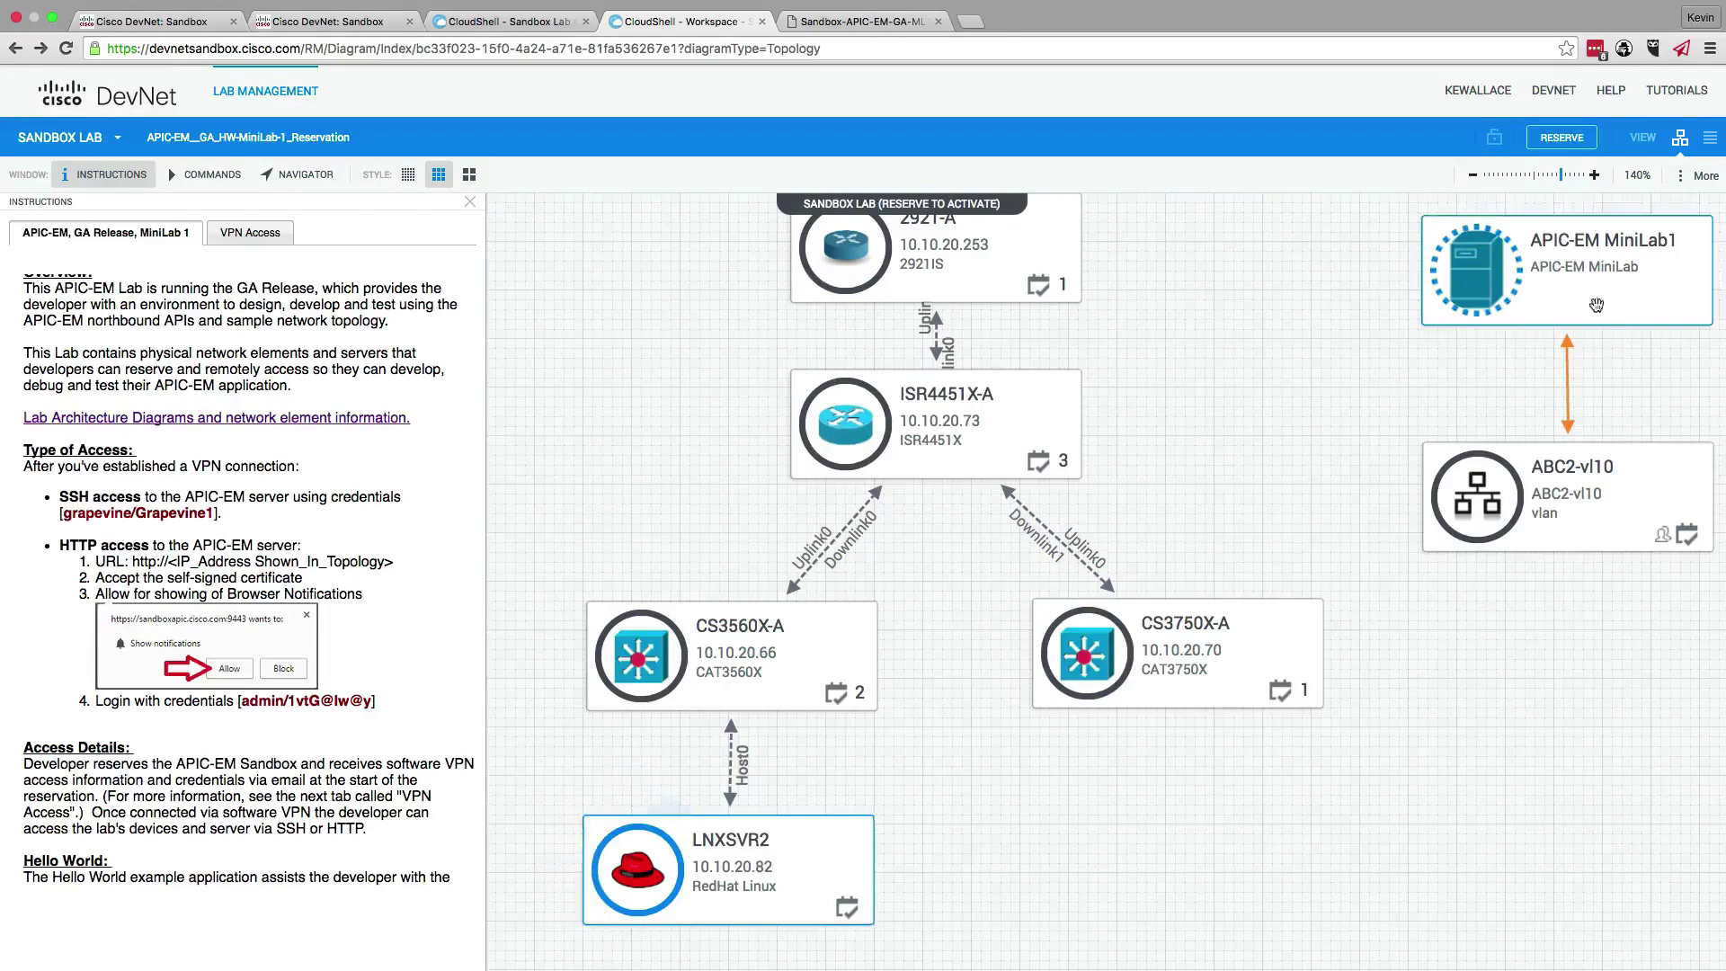
mouse_move(1604, 290)
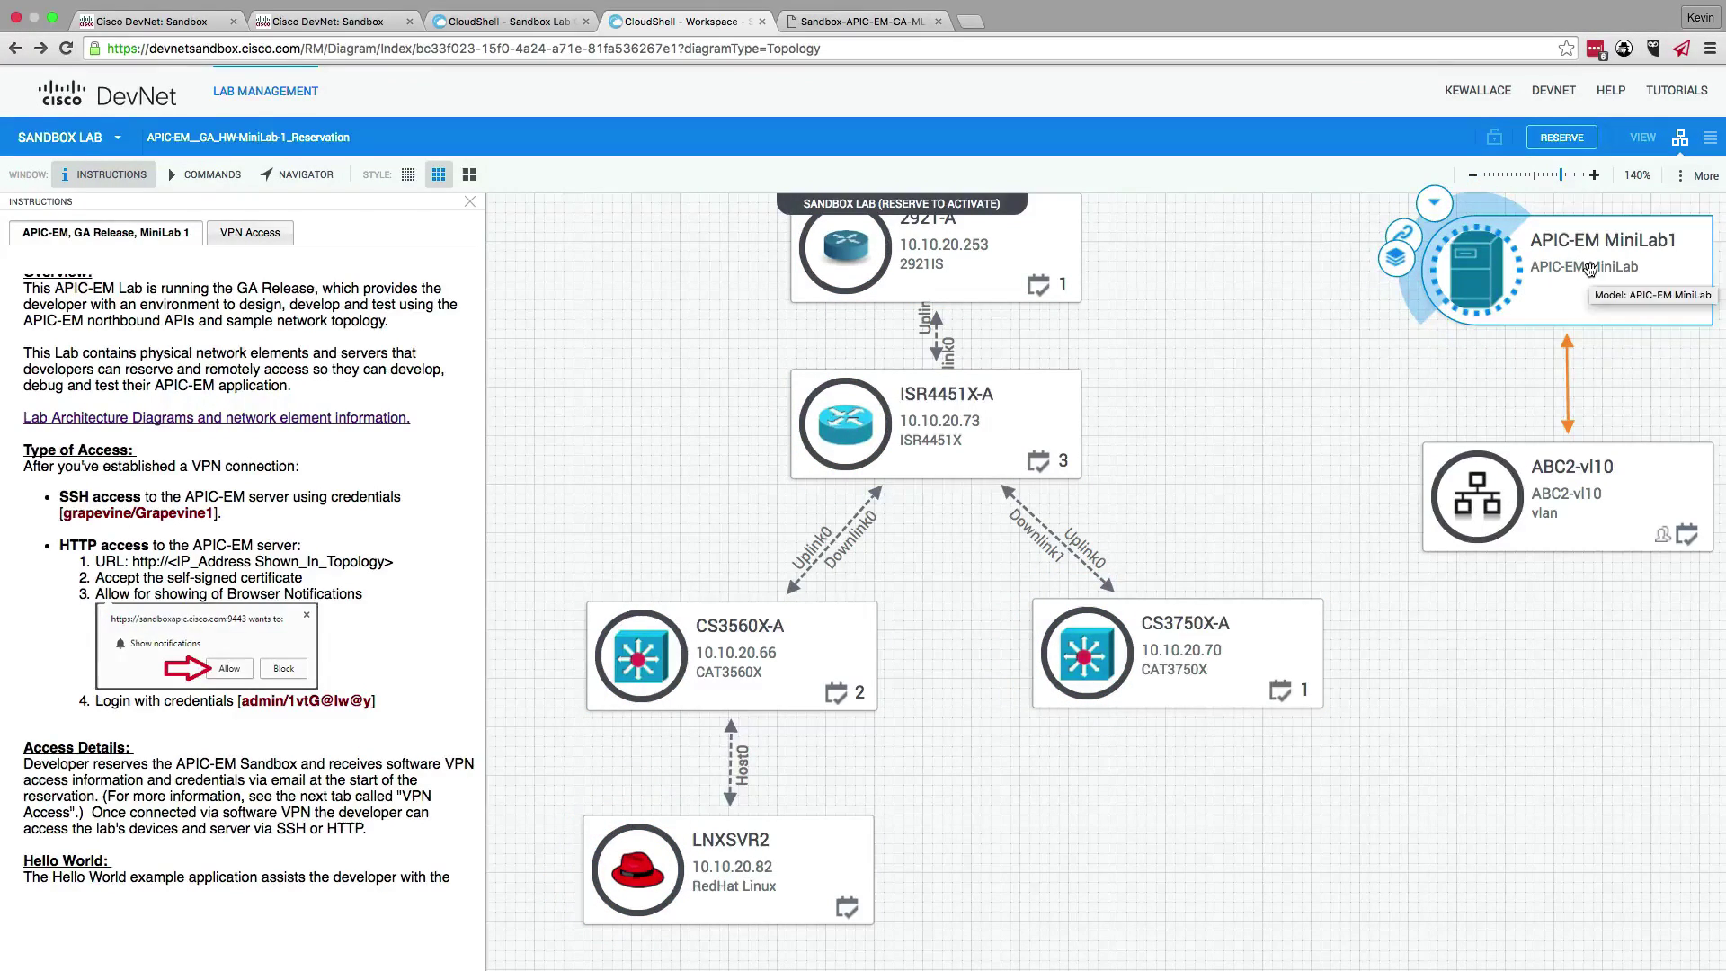
click(548, 23)
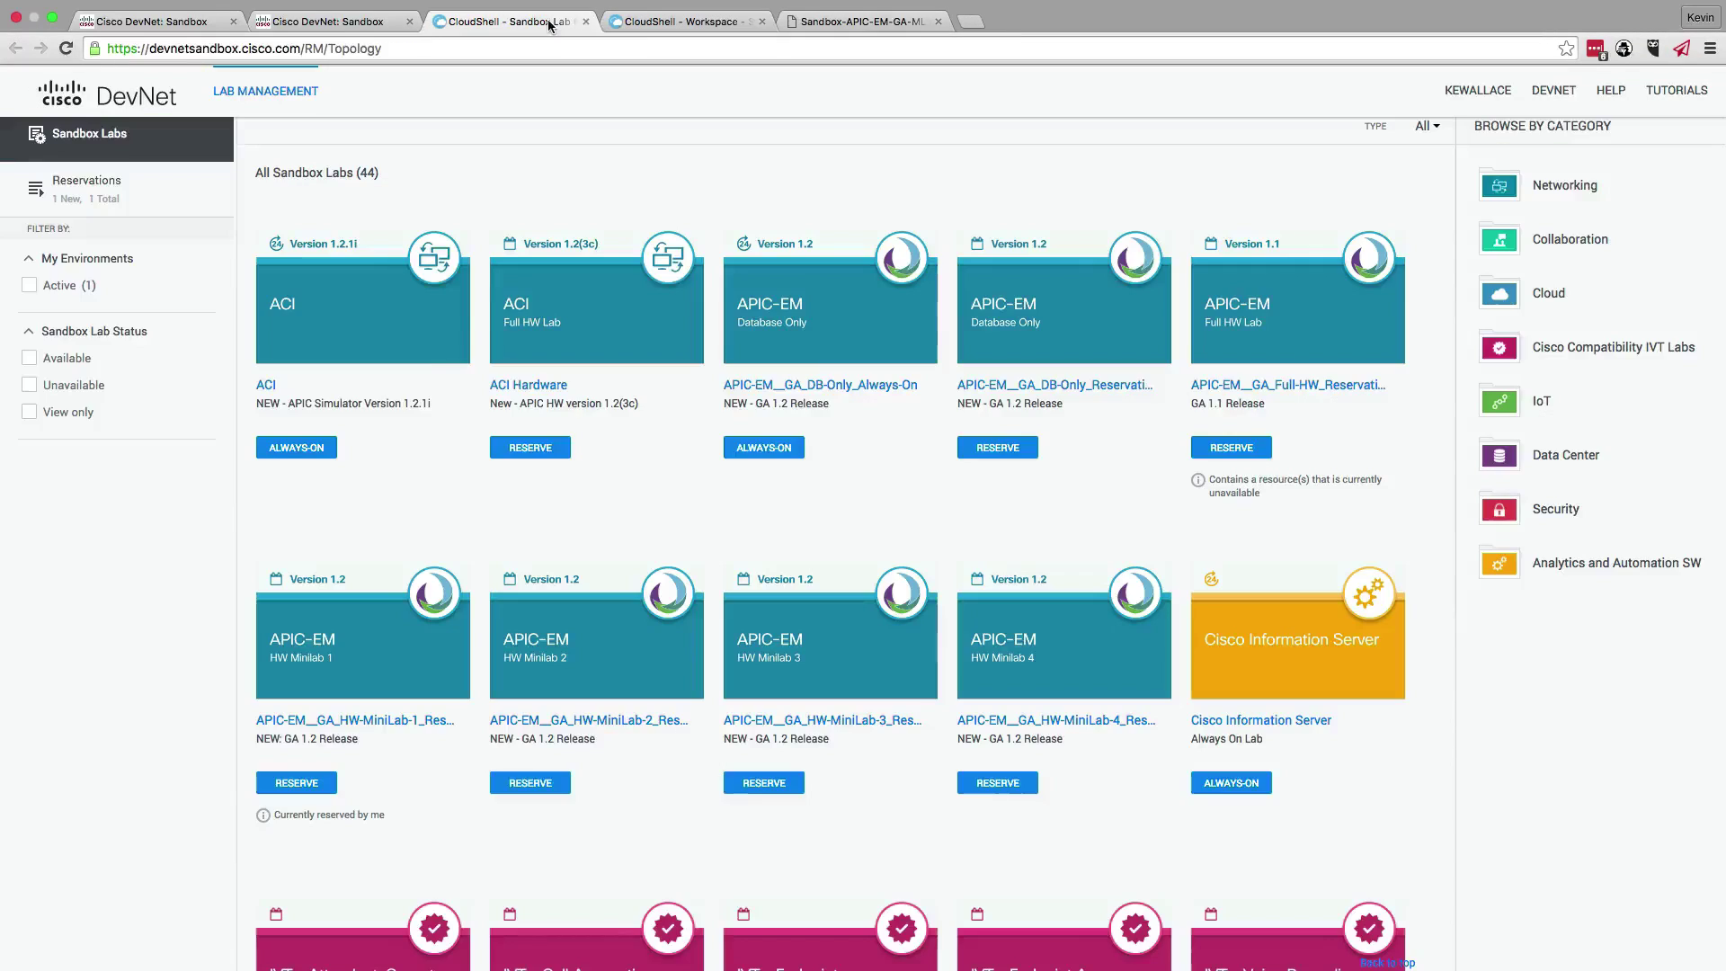
click(856, 24)
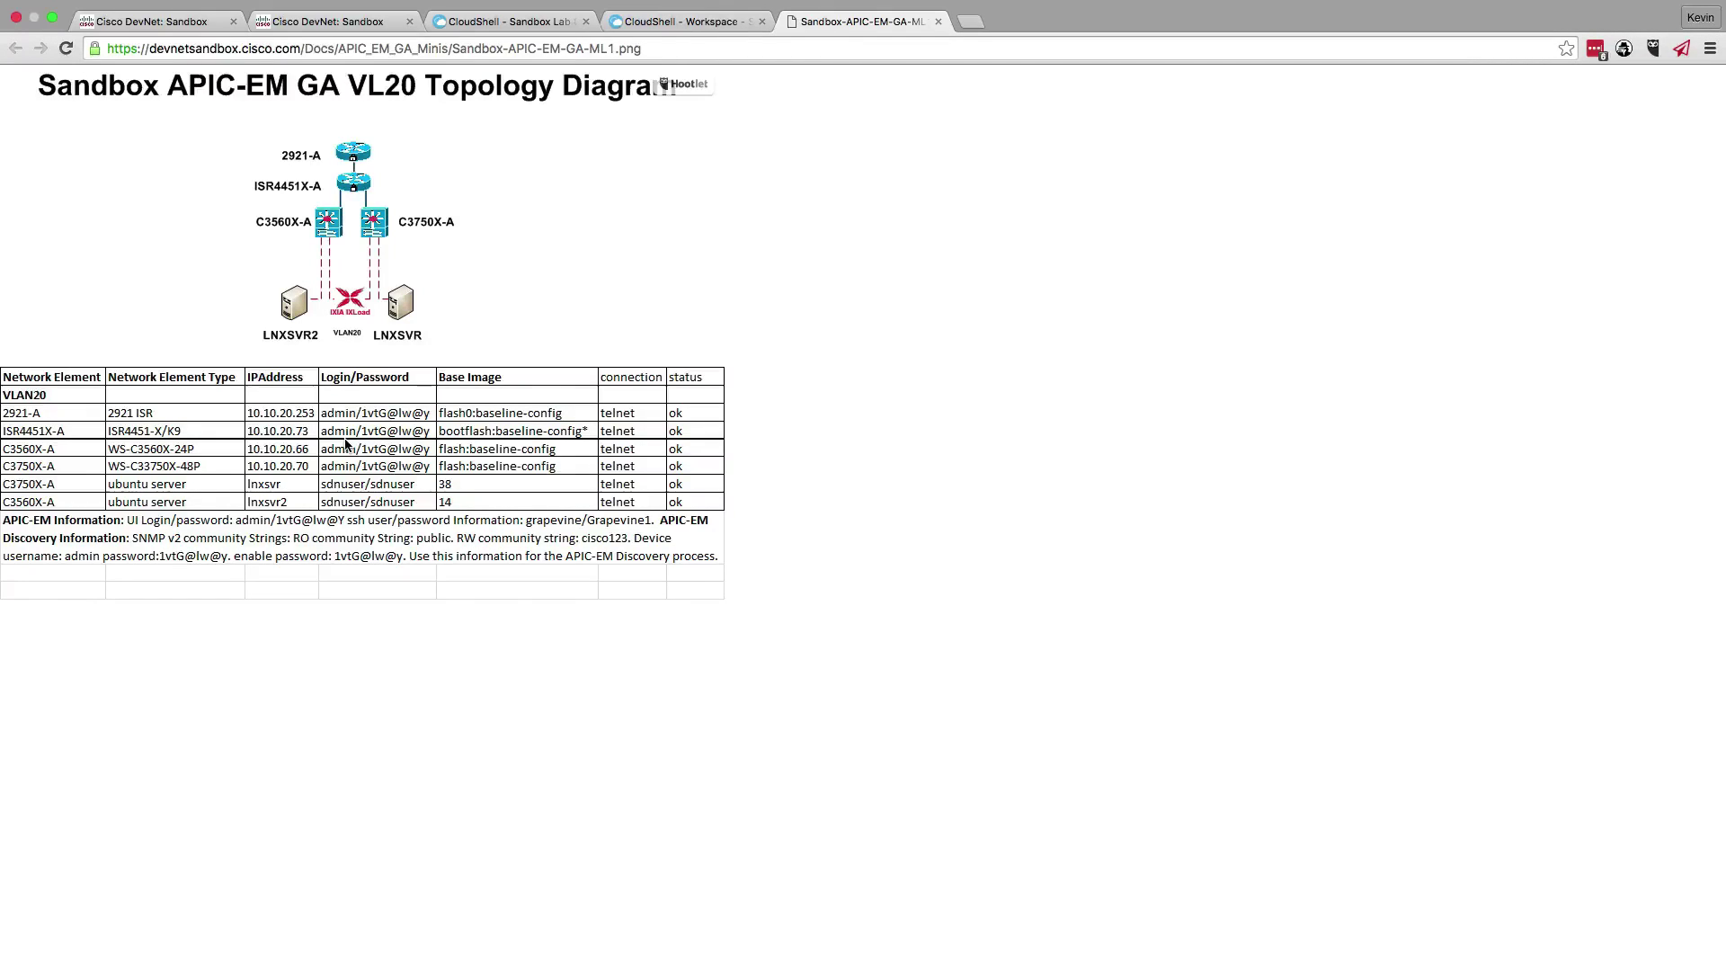
- In APIC-EM Discovery, name a new discovery TEST4 and keep its type as CDP
key(ctrl+Left)
key(ctrl+Left)
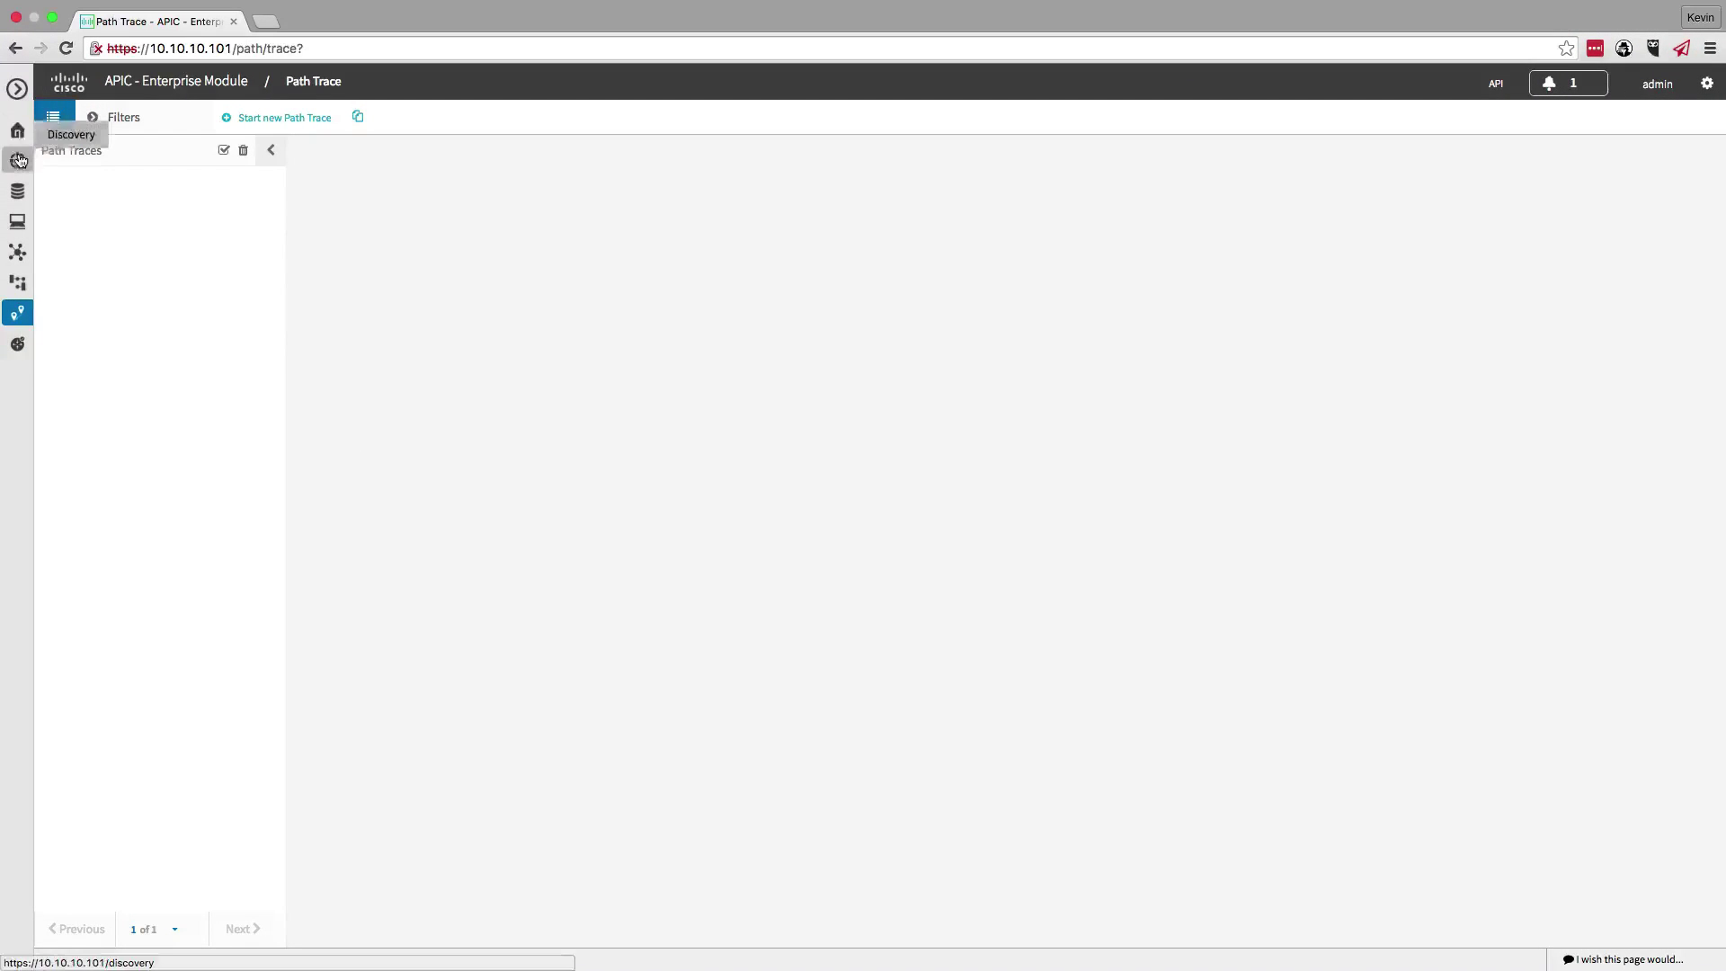
click(18, 163)
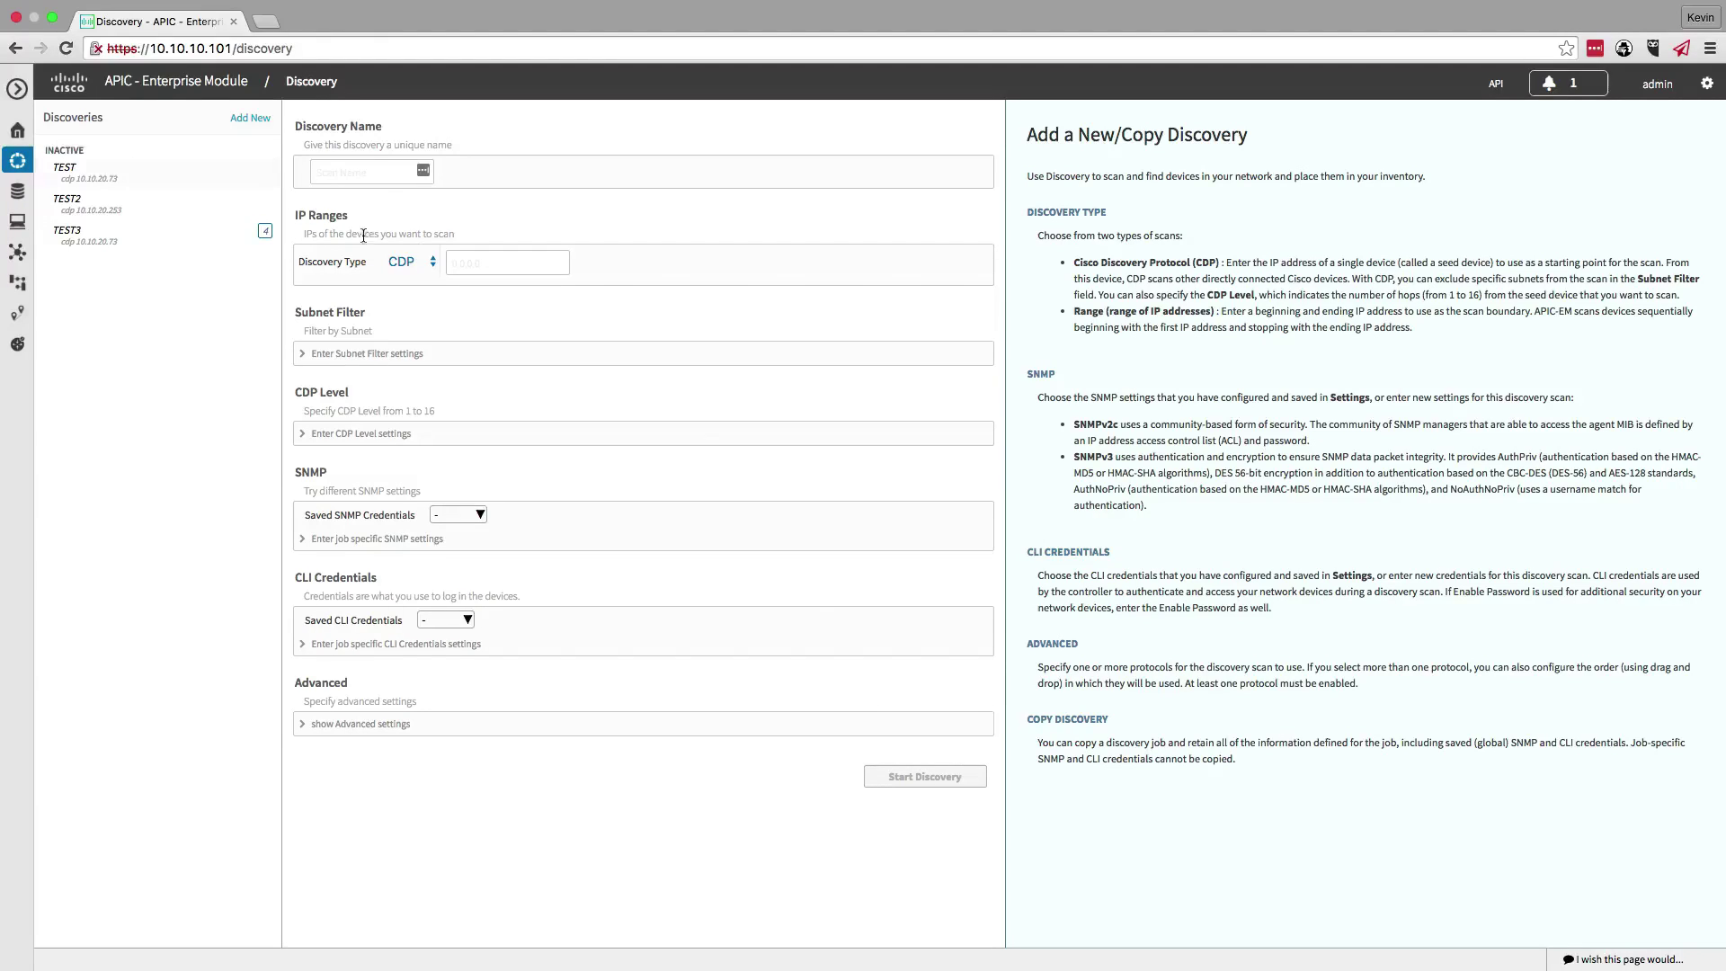
click(379, 174)
text(TEST4)
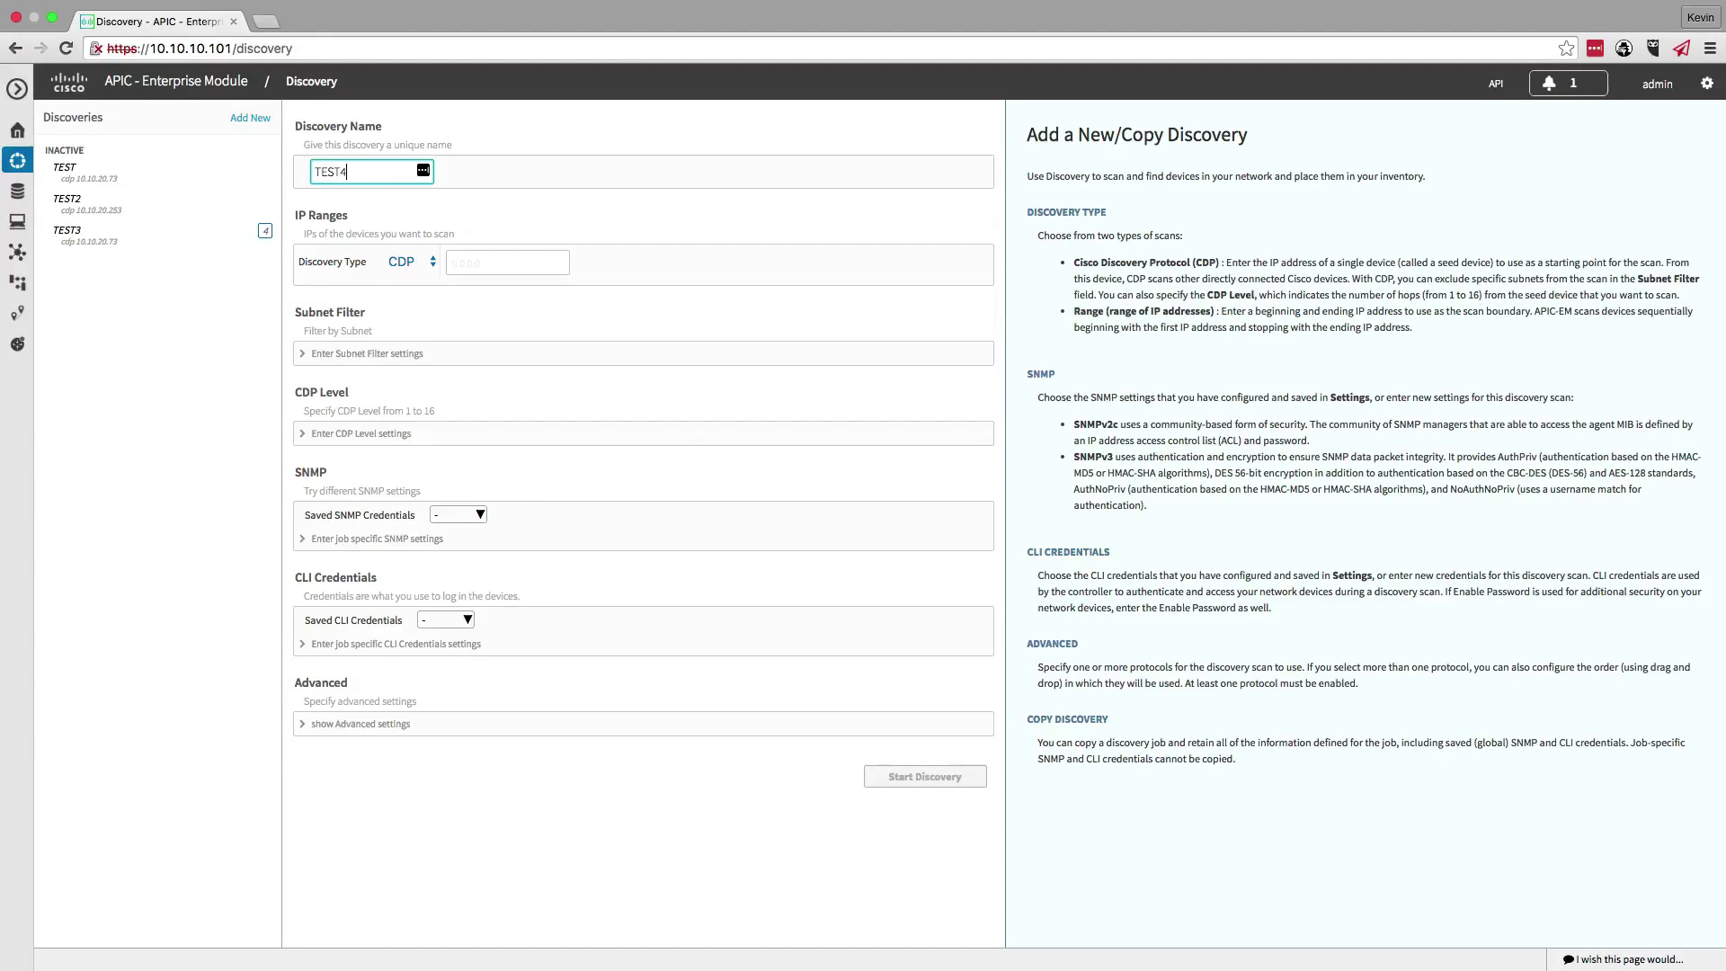
click(431, 262)
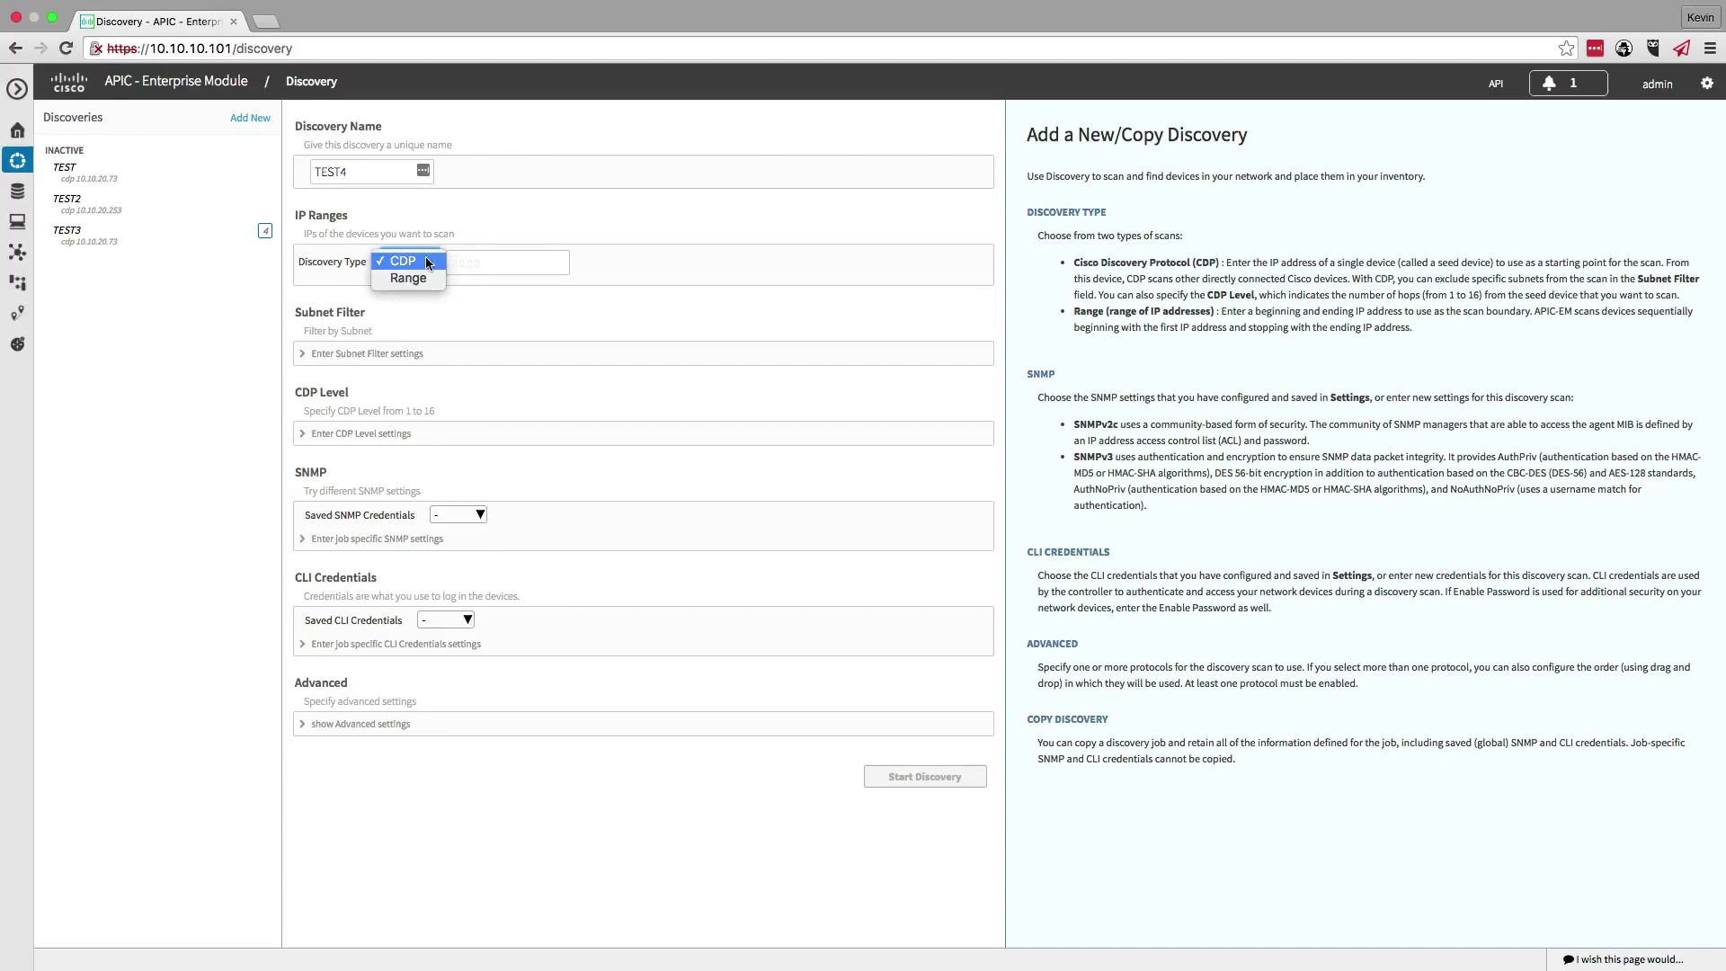
click(428, 263)
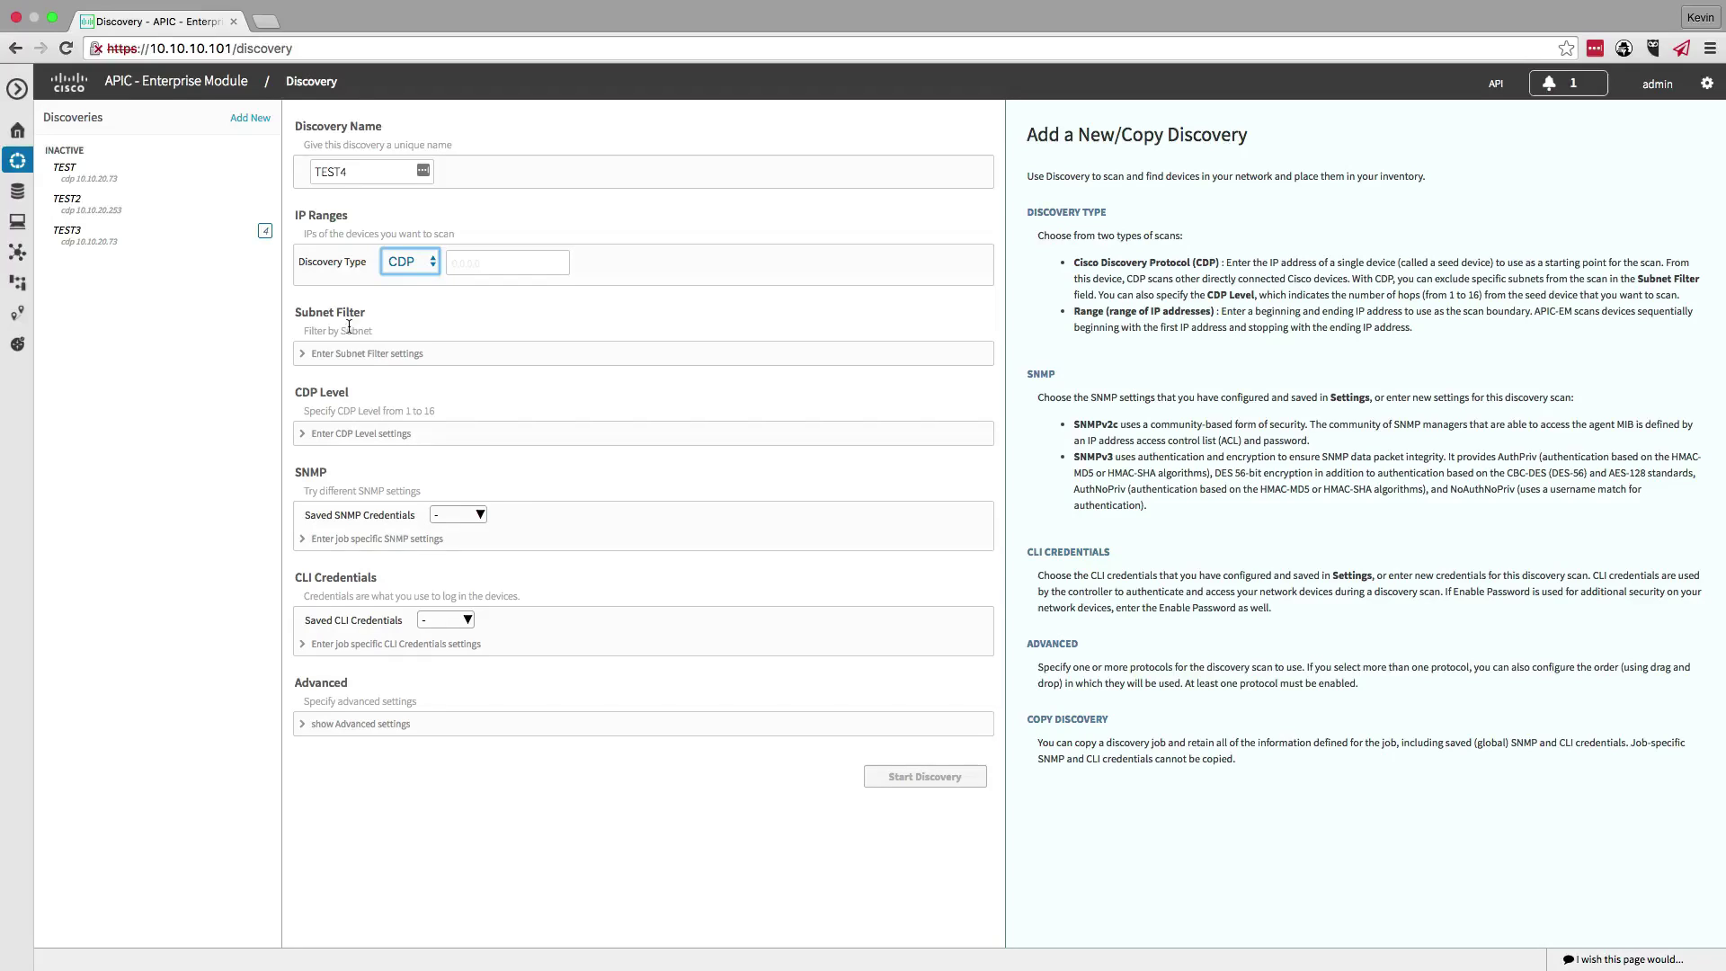
click(327, 438)
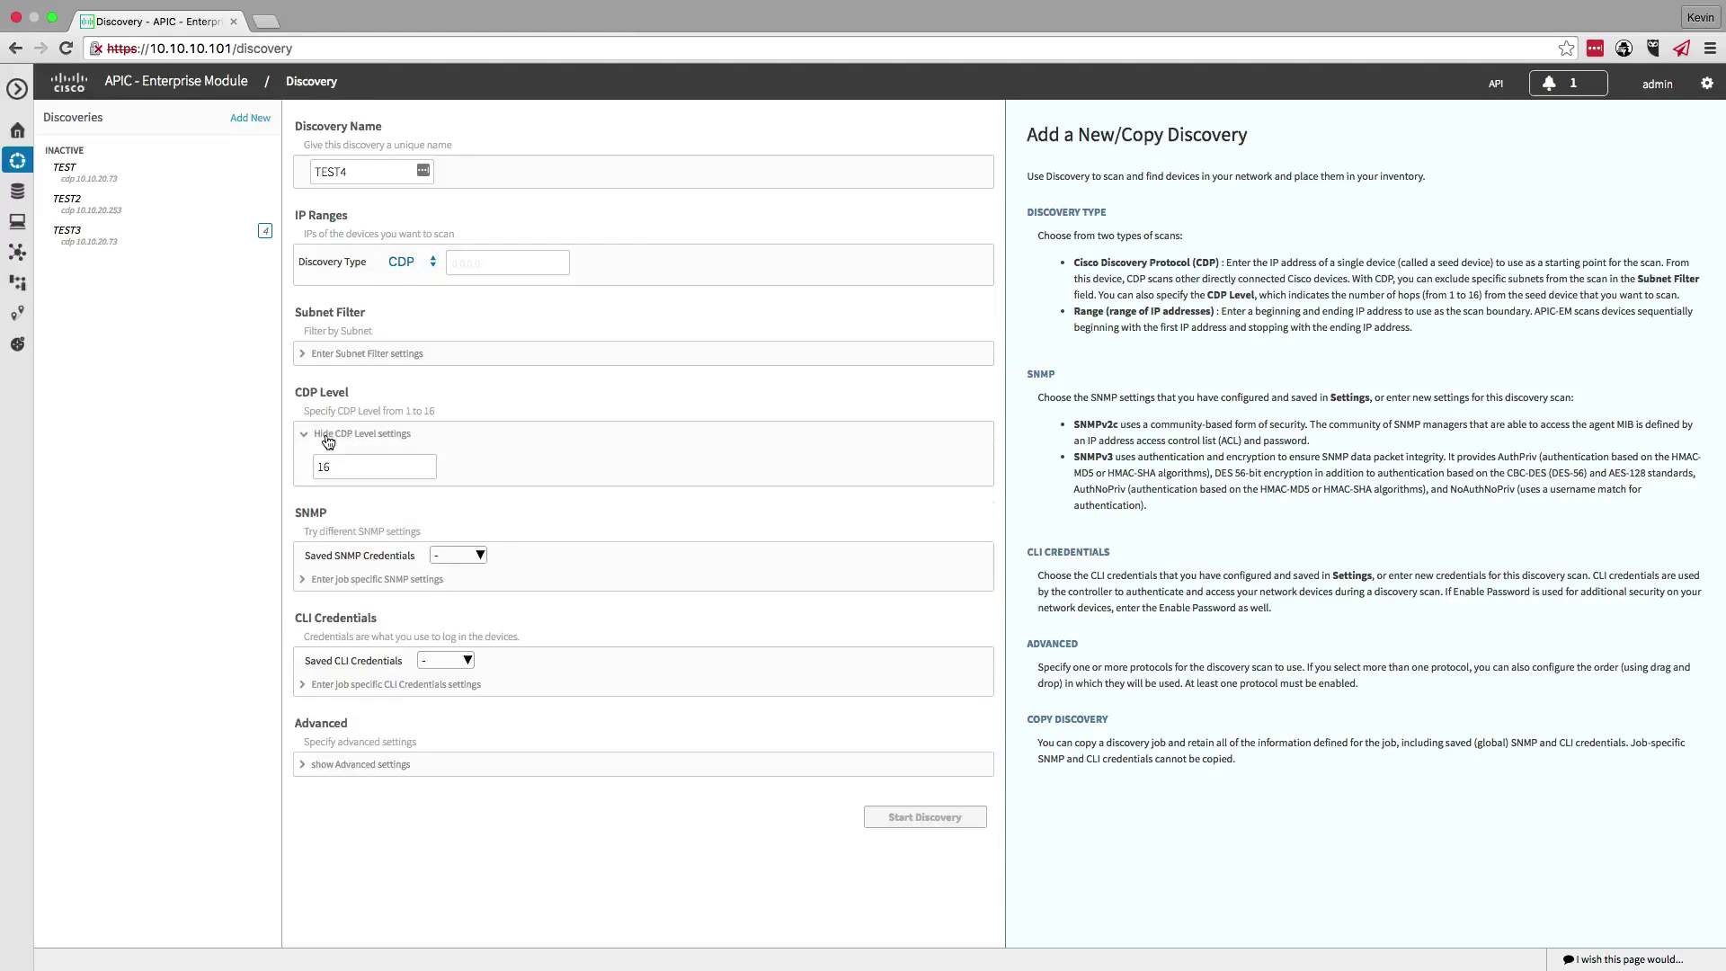
click(328, 436)
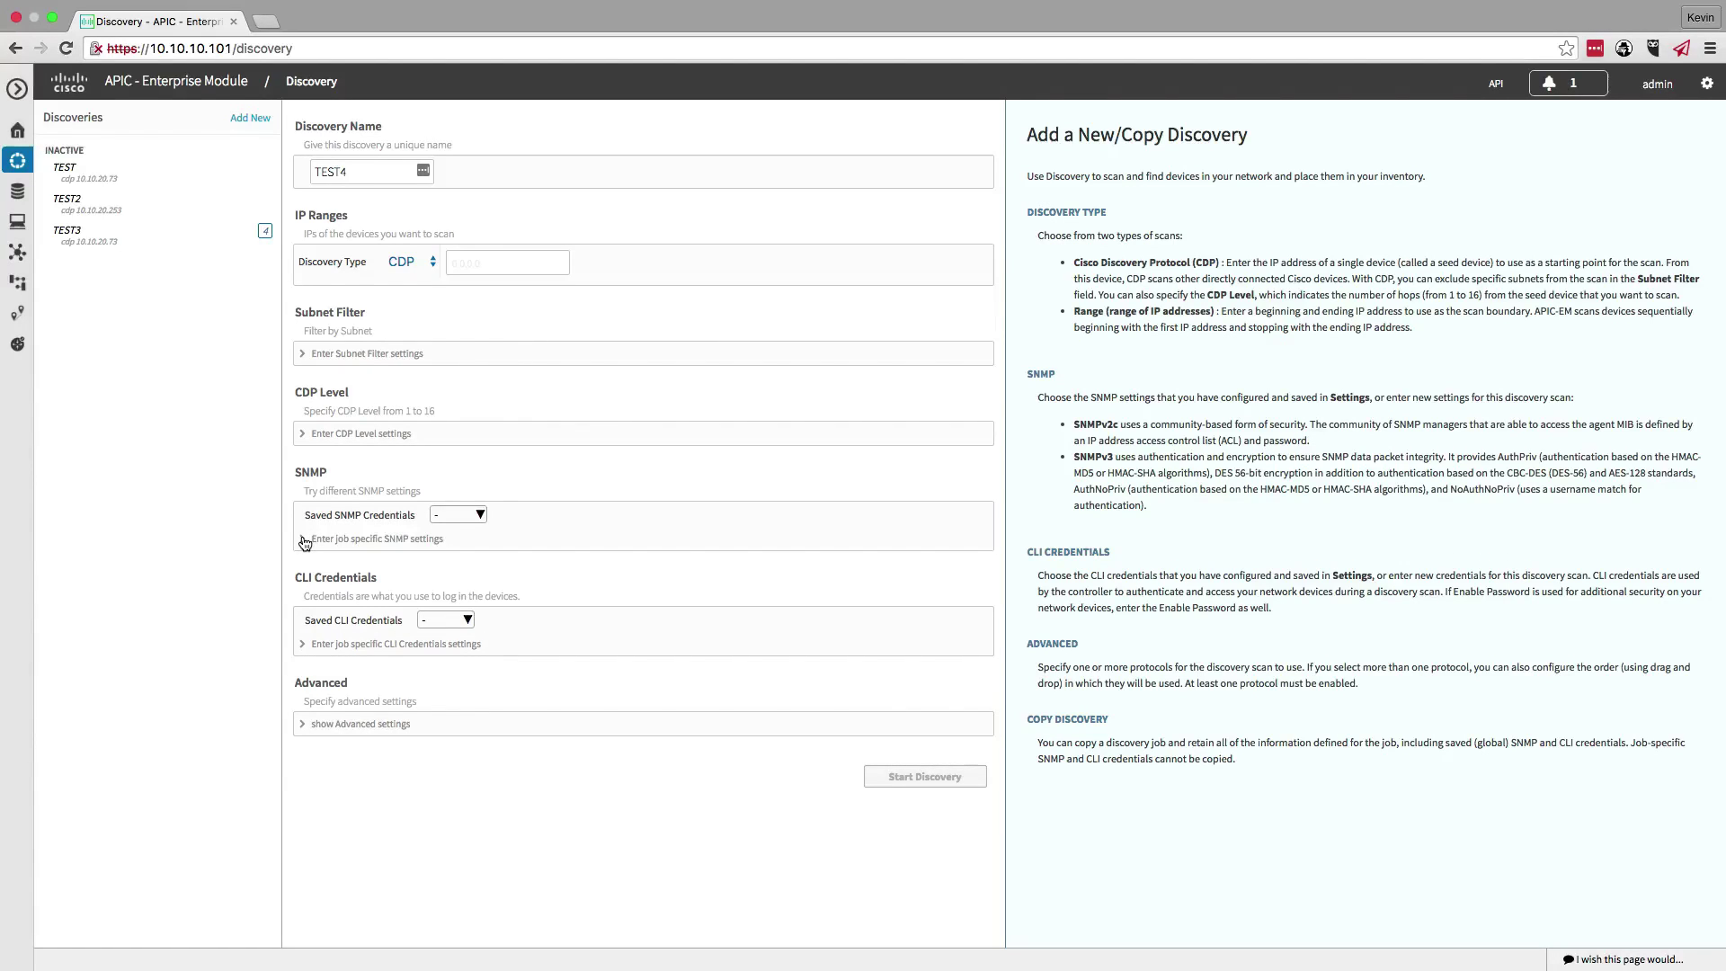
- Enter the job-specific SNMP v2c read and write community strings
click(305, 540)
scroll(440, 603, down, 2)
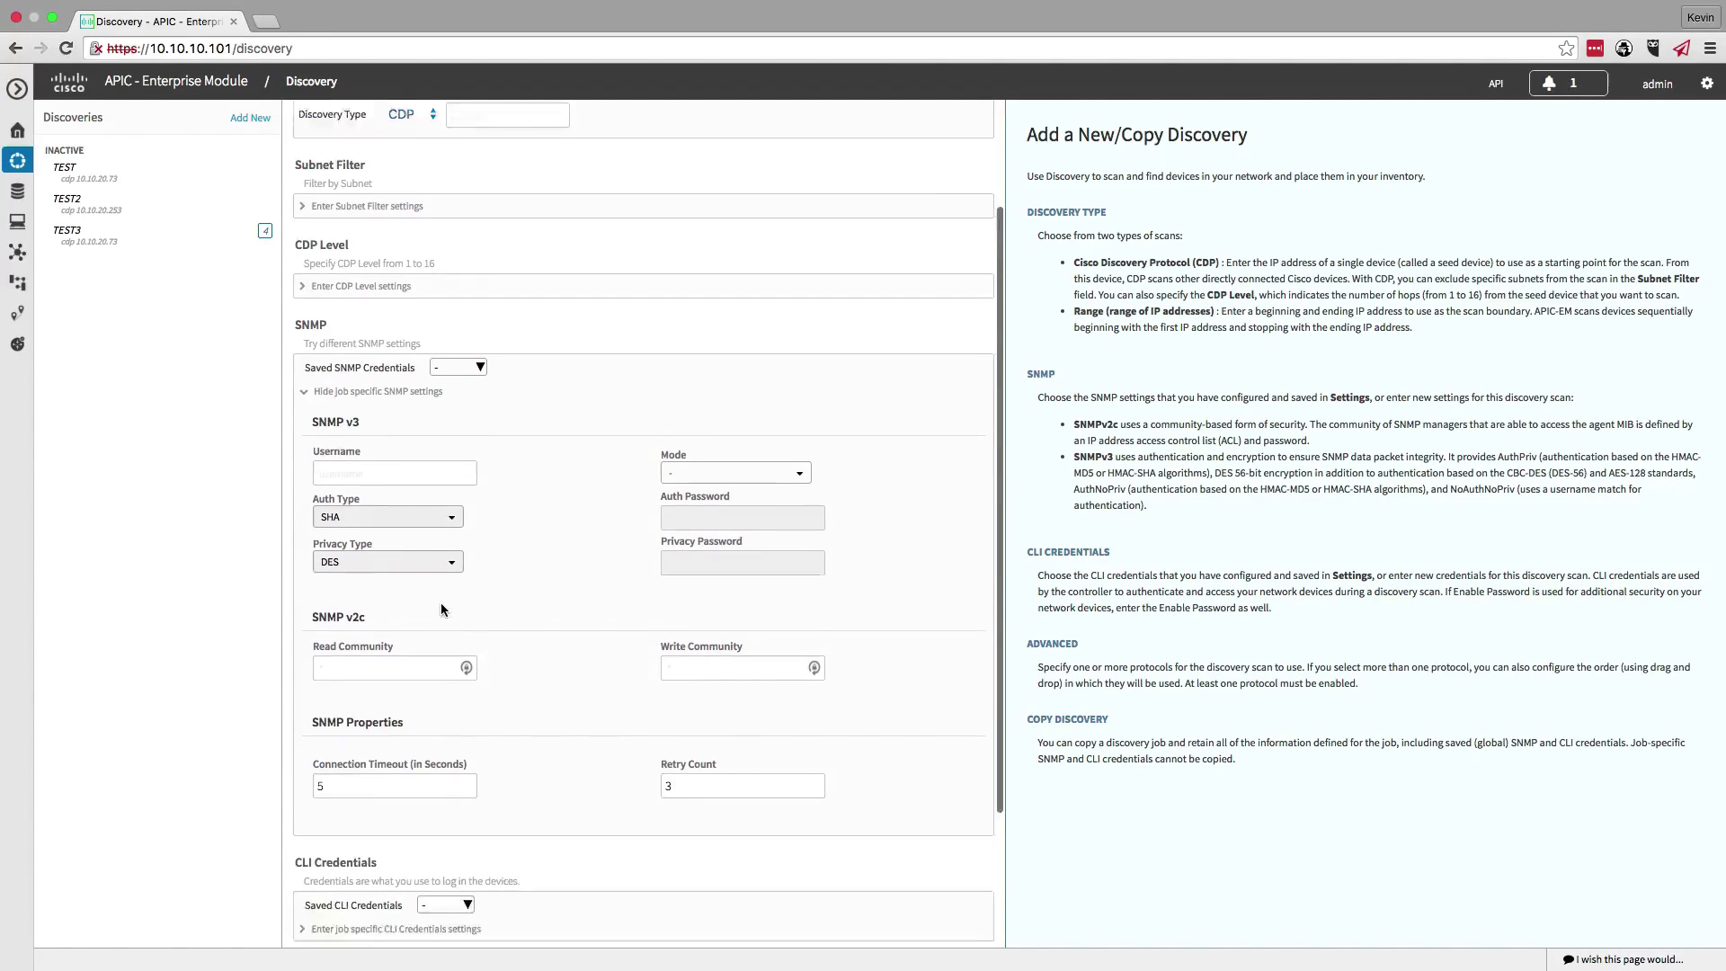
scroll(440, 609, down, 3)
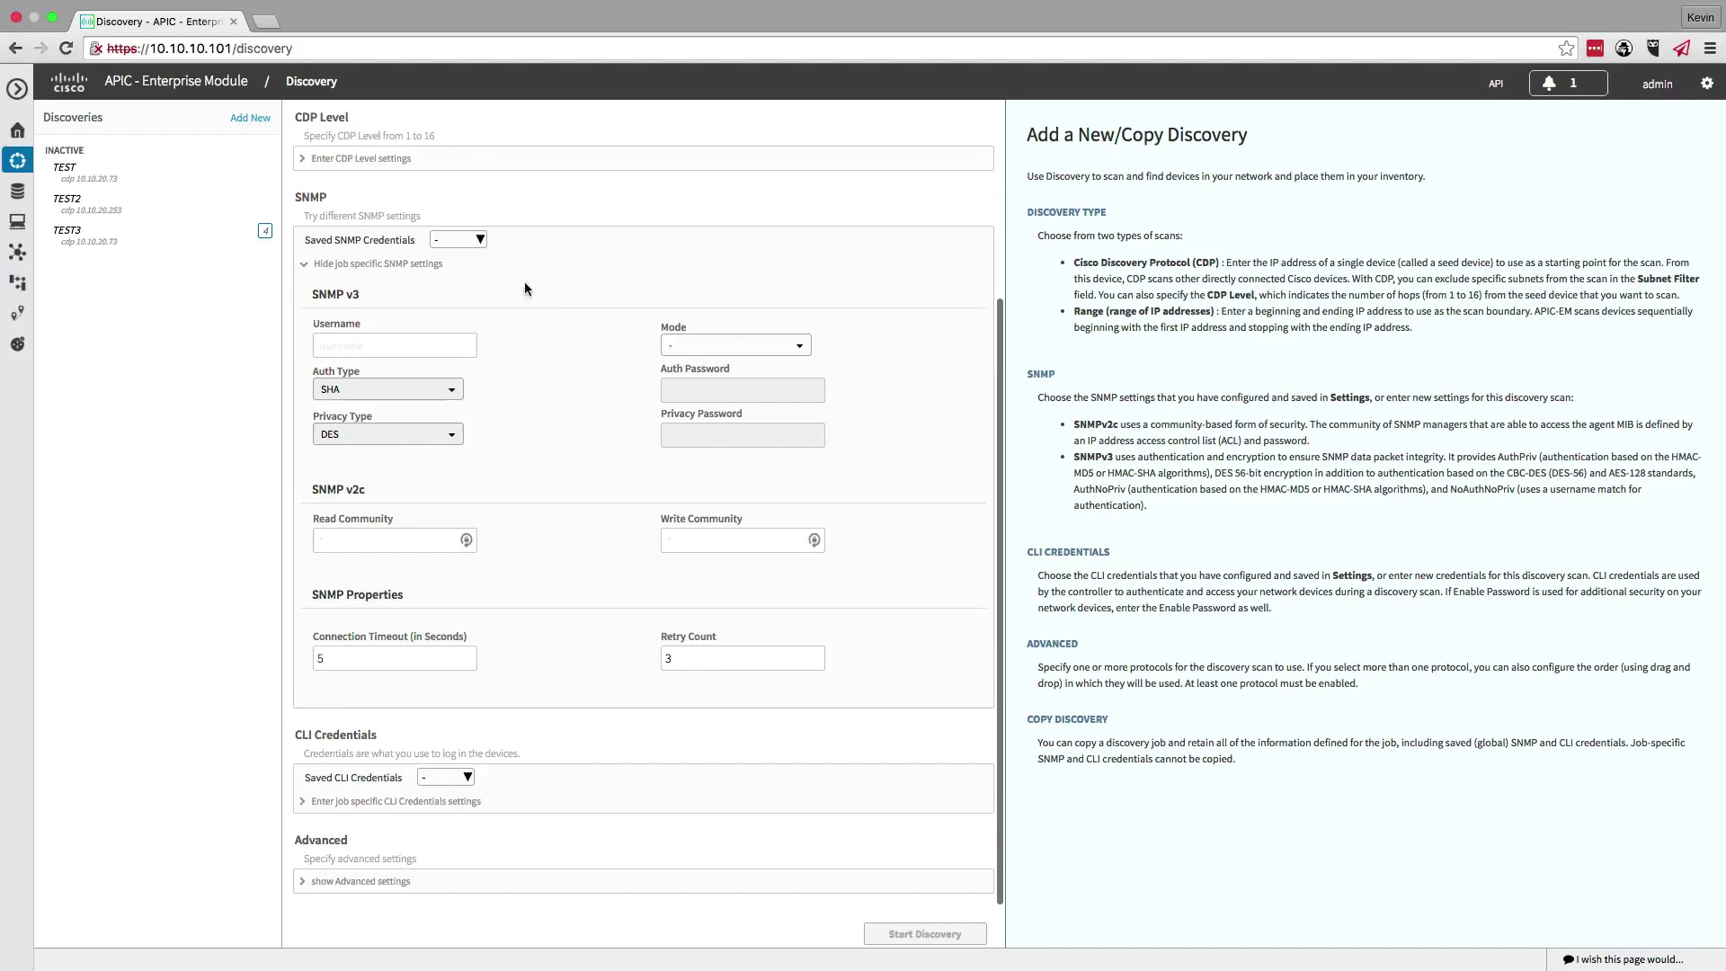
click(457, 240)
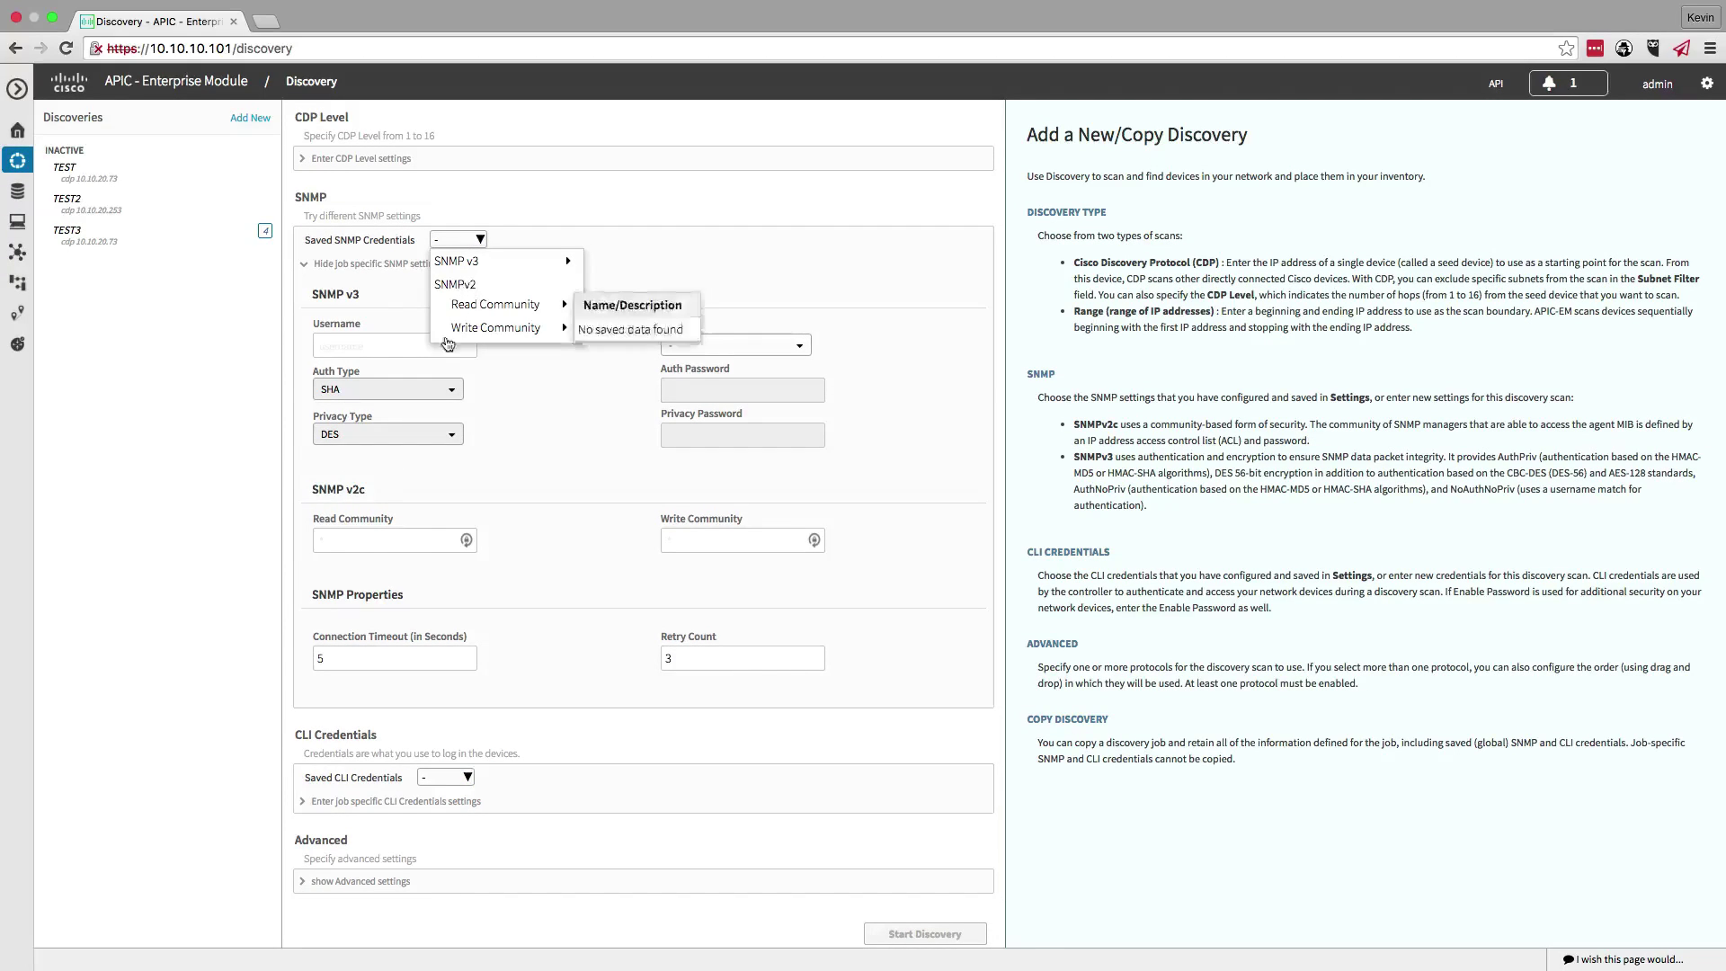
click(356, 541)
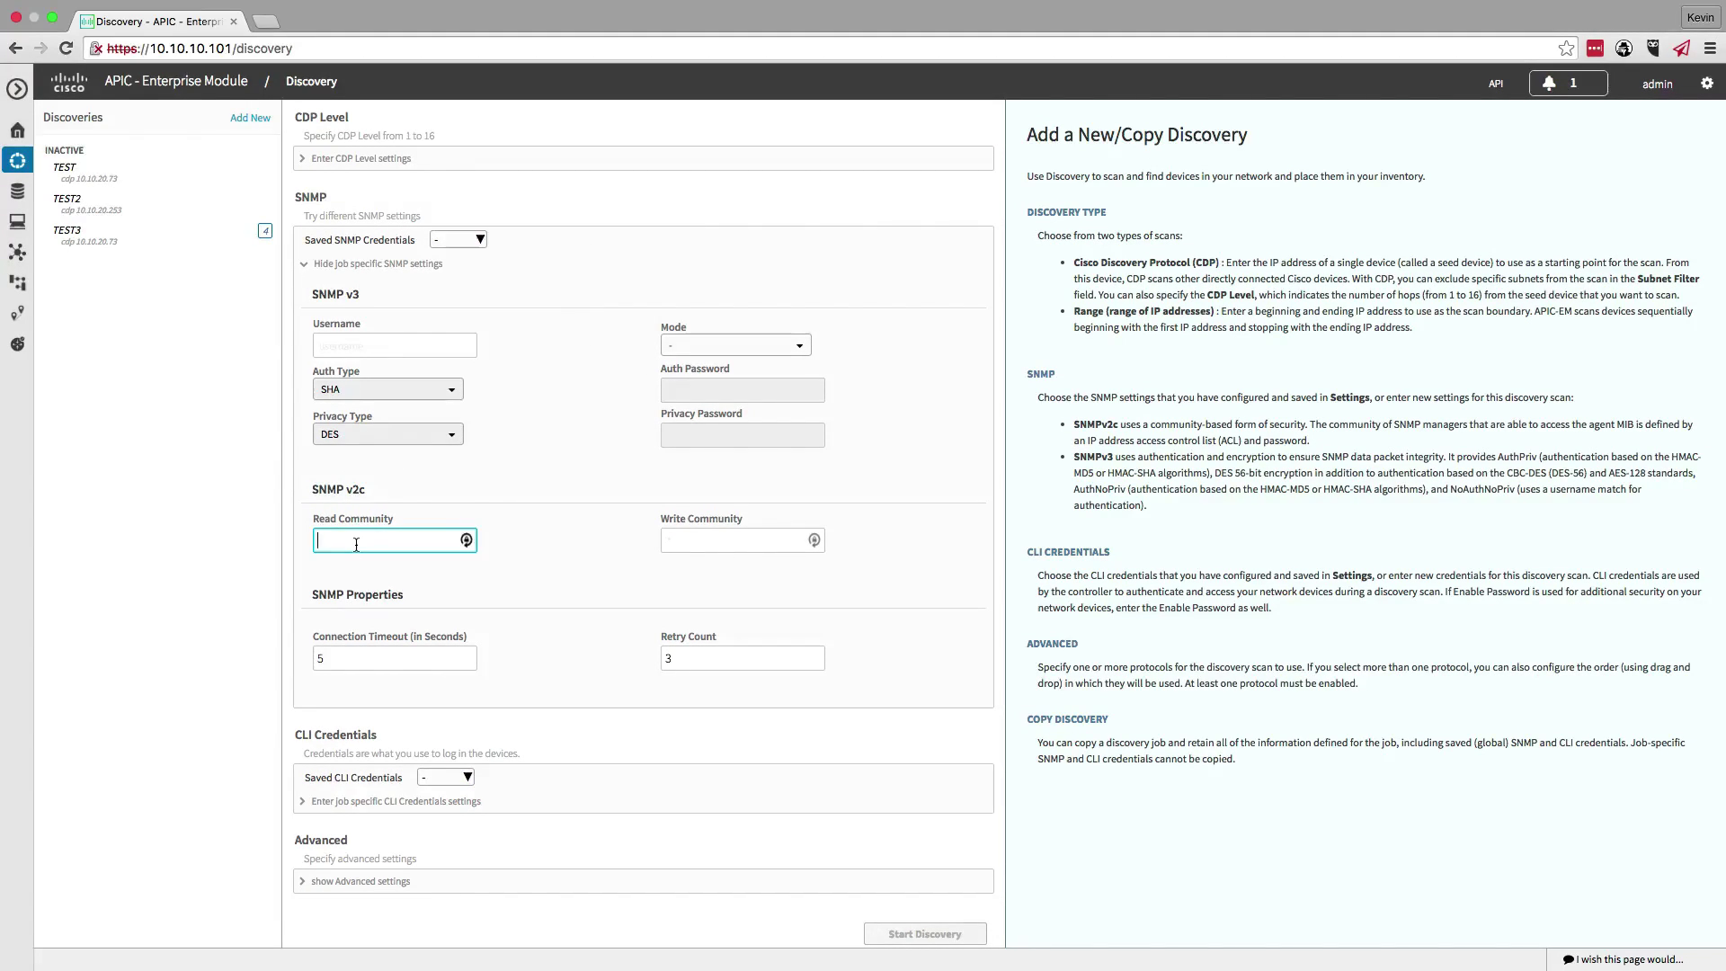
text(cisco)
click(737, 540)
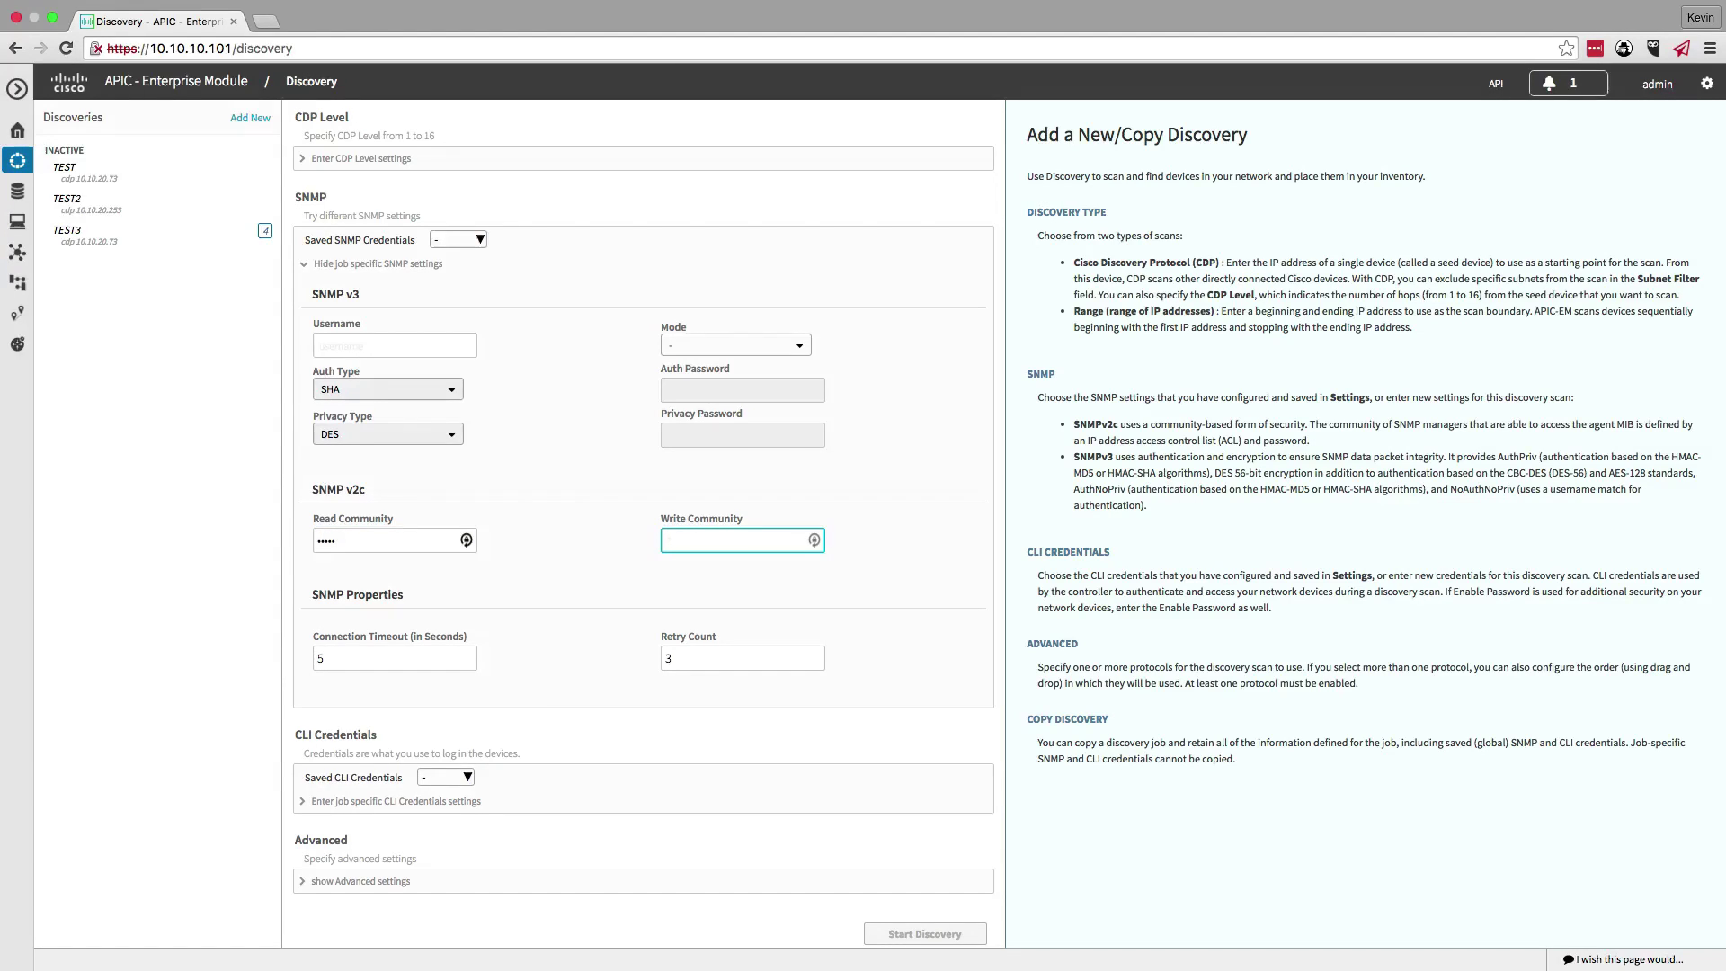
text(cisc)
- Enter CLI username admin plus the login password and its confirmation
scroll(400, 691, down, 1)
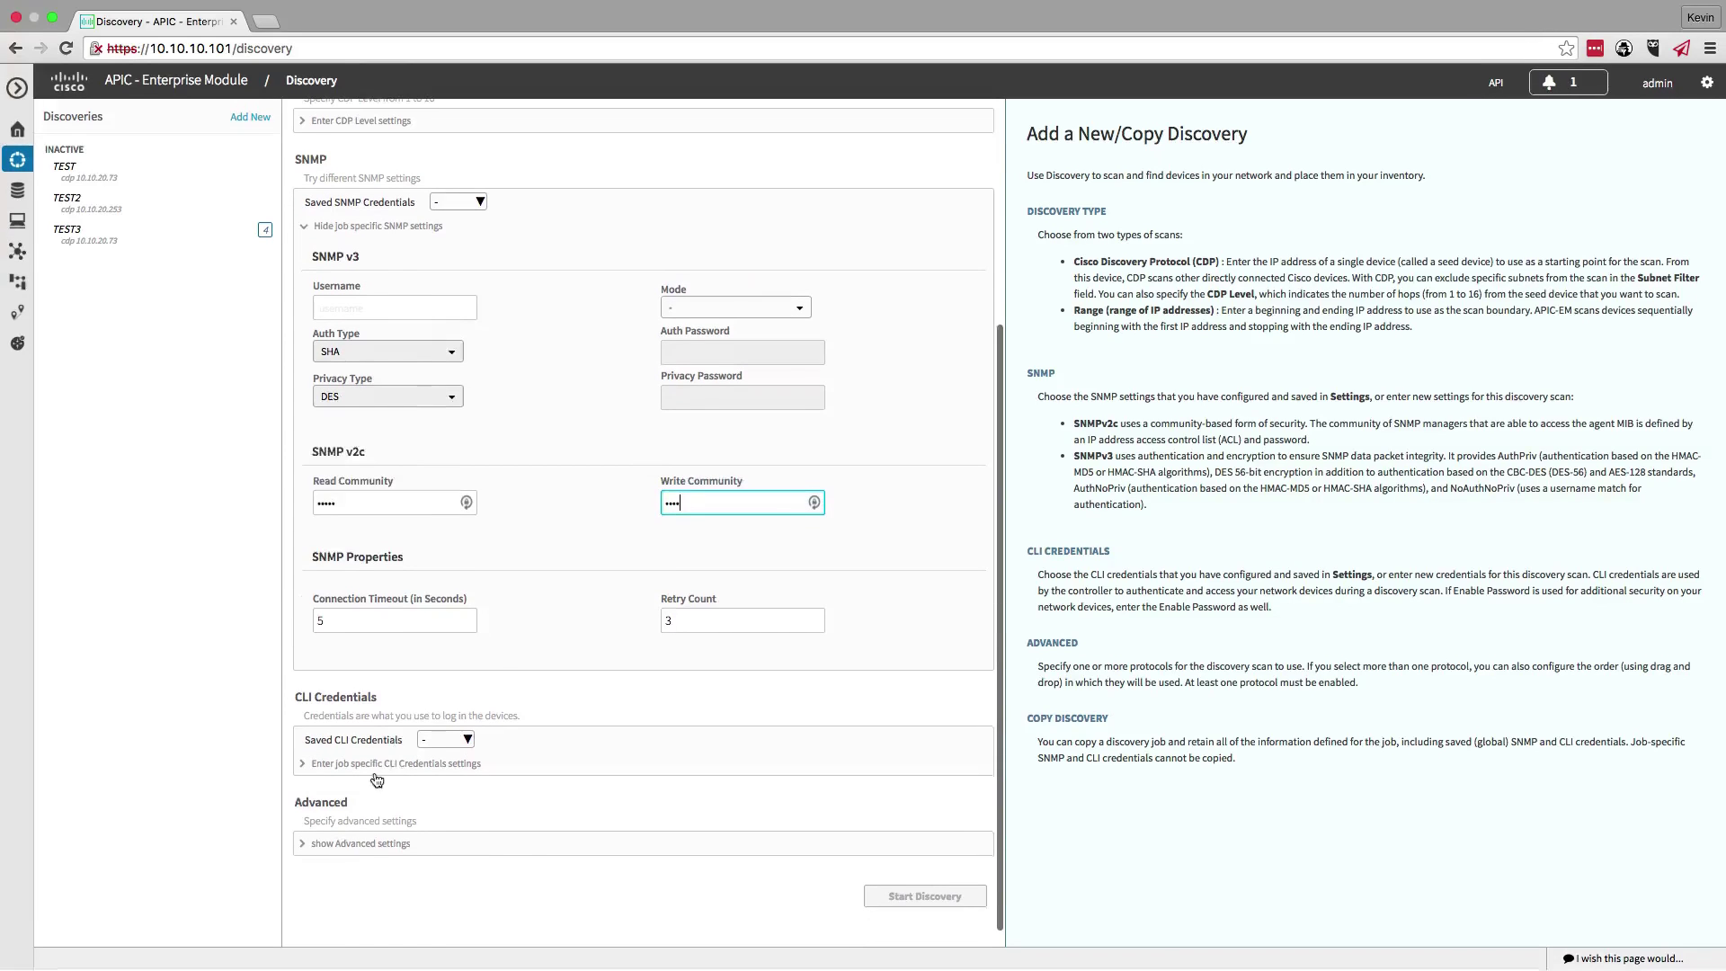
click(328, 765)
scroll(503, 742, down, 3)
click(493, 676)
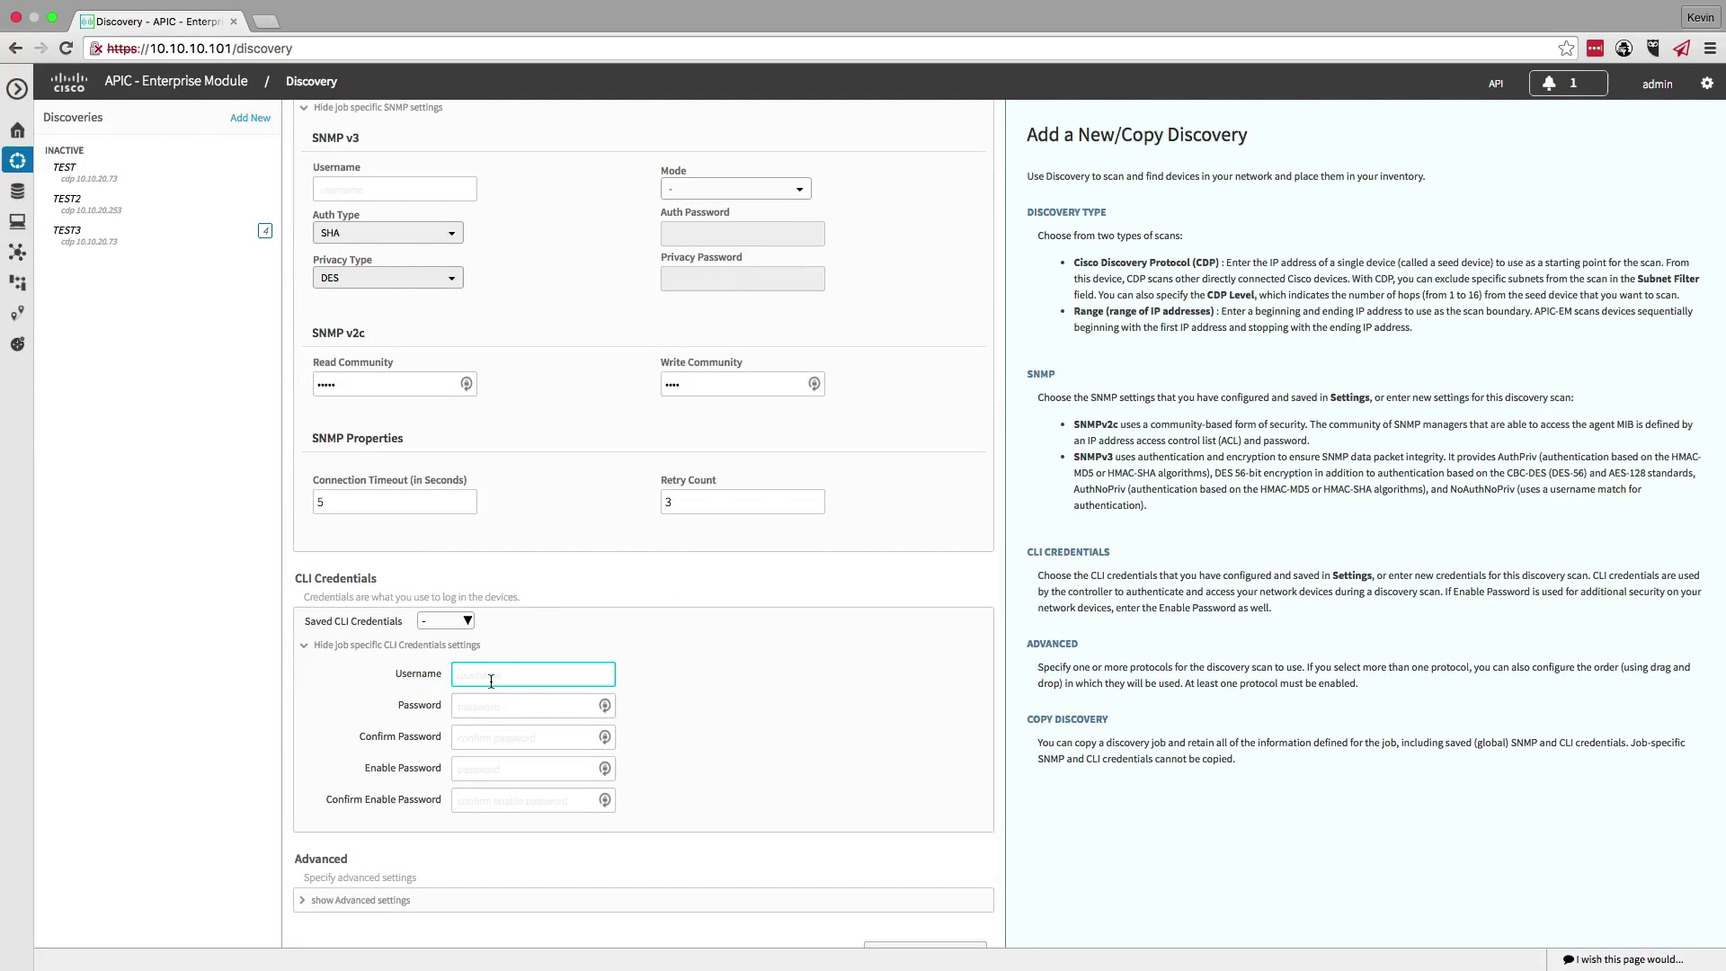
text(admin)
key(Tab)
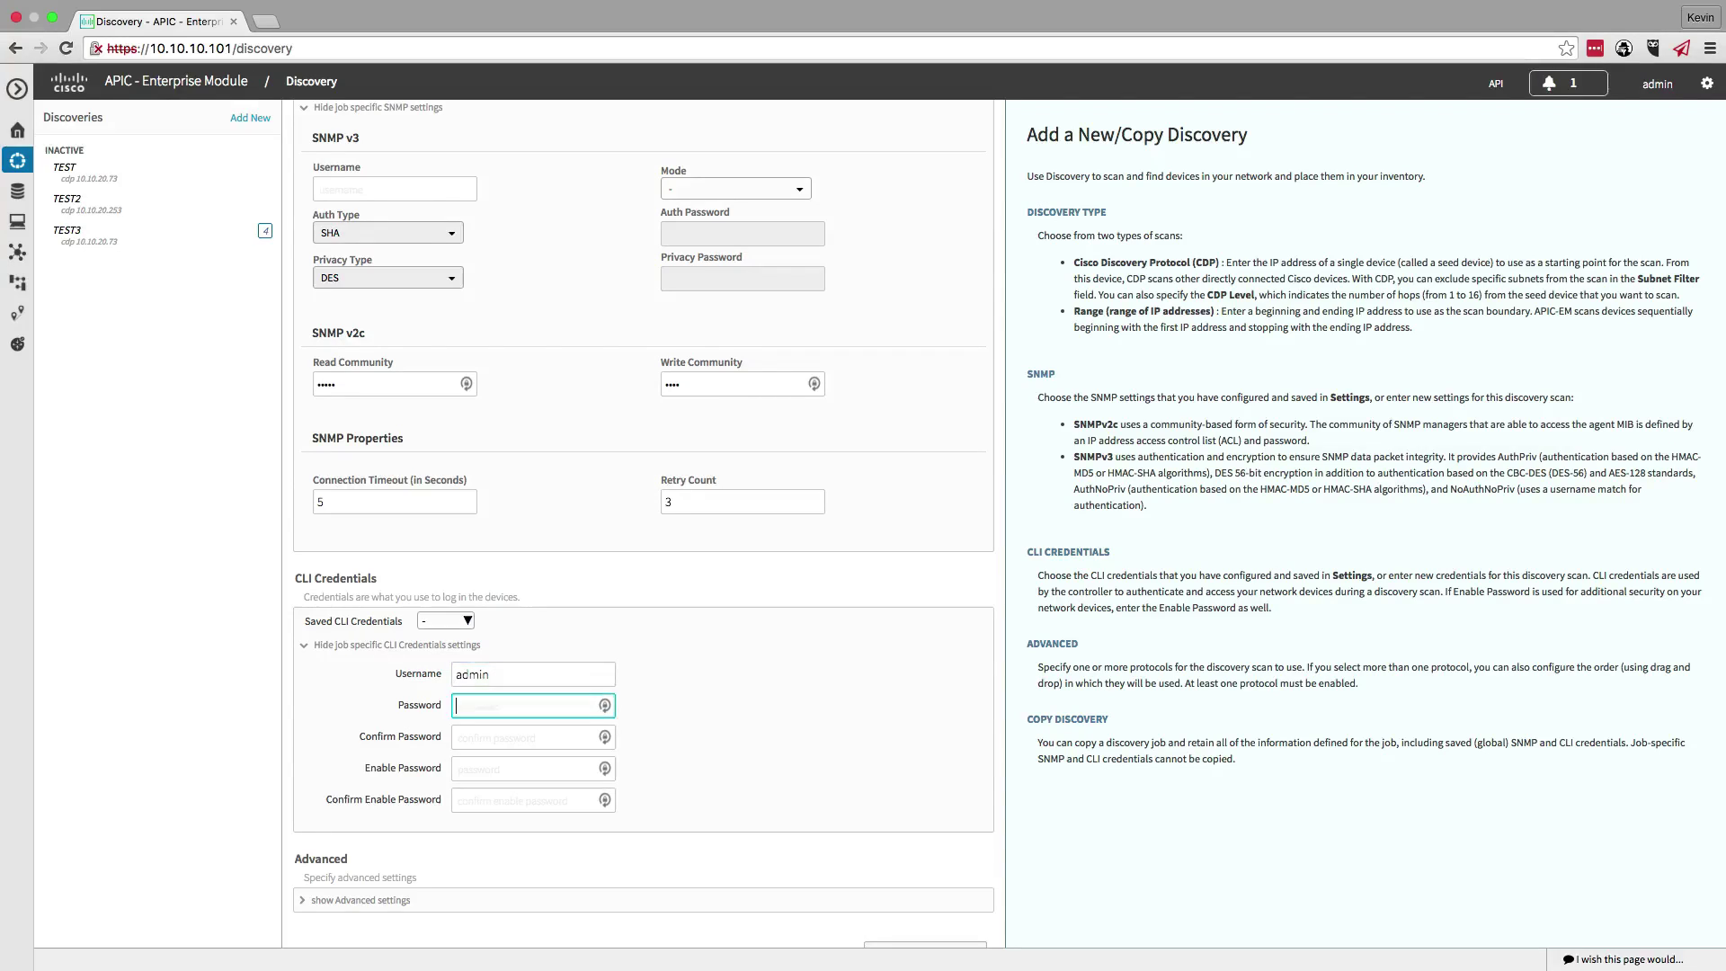
text(c)
text(1234)
key(Tab)
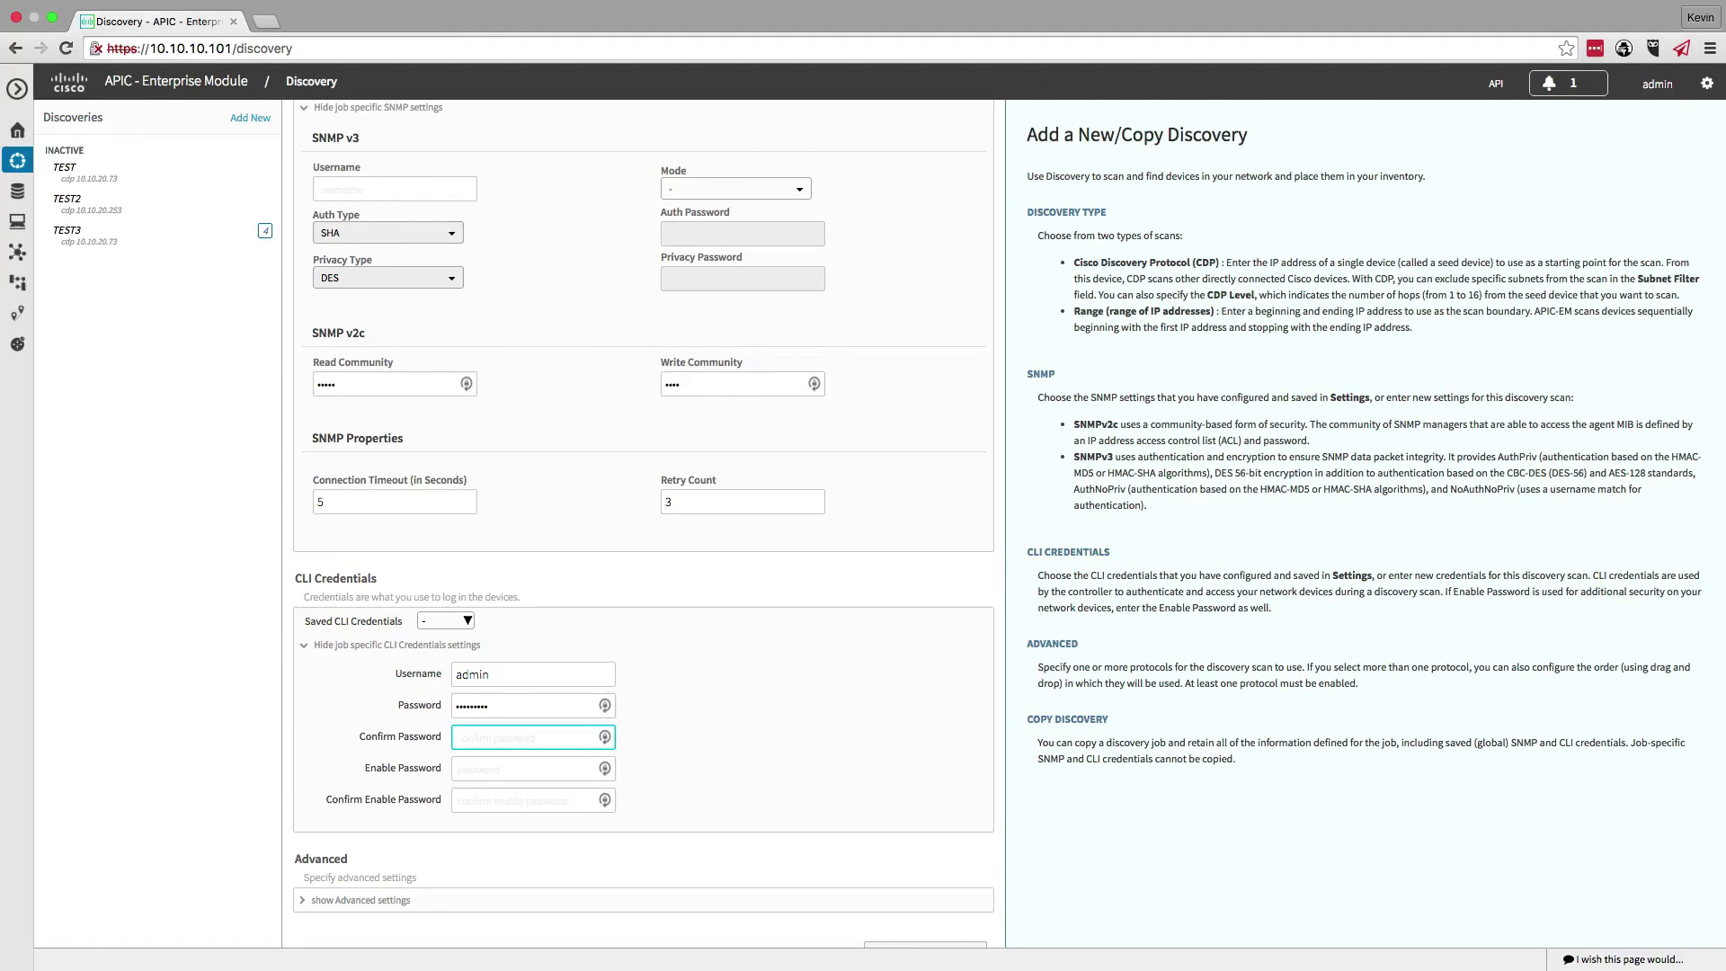
text(cisco1234)
key(shift+Tab)
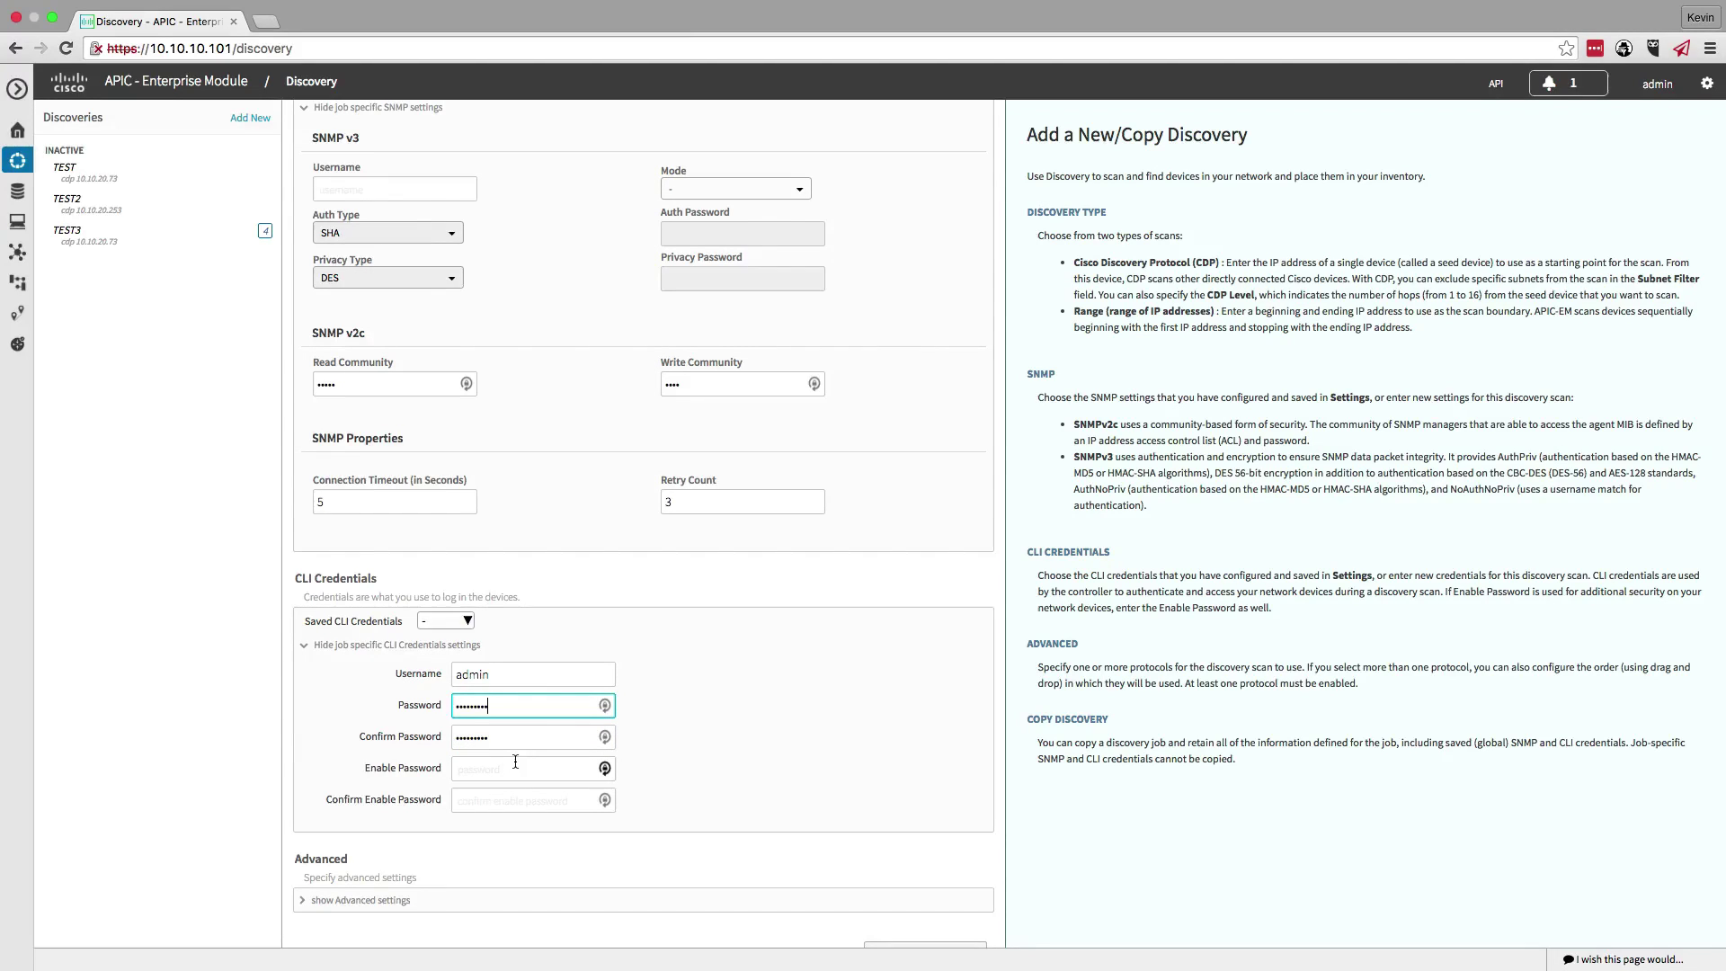
scroll(515, 761, down, 2)
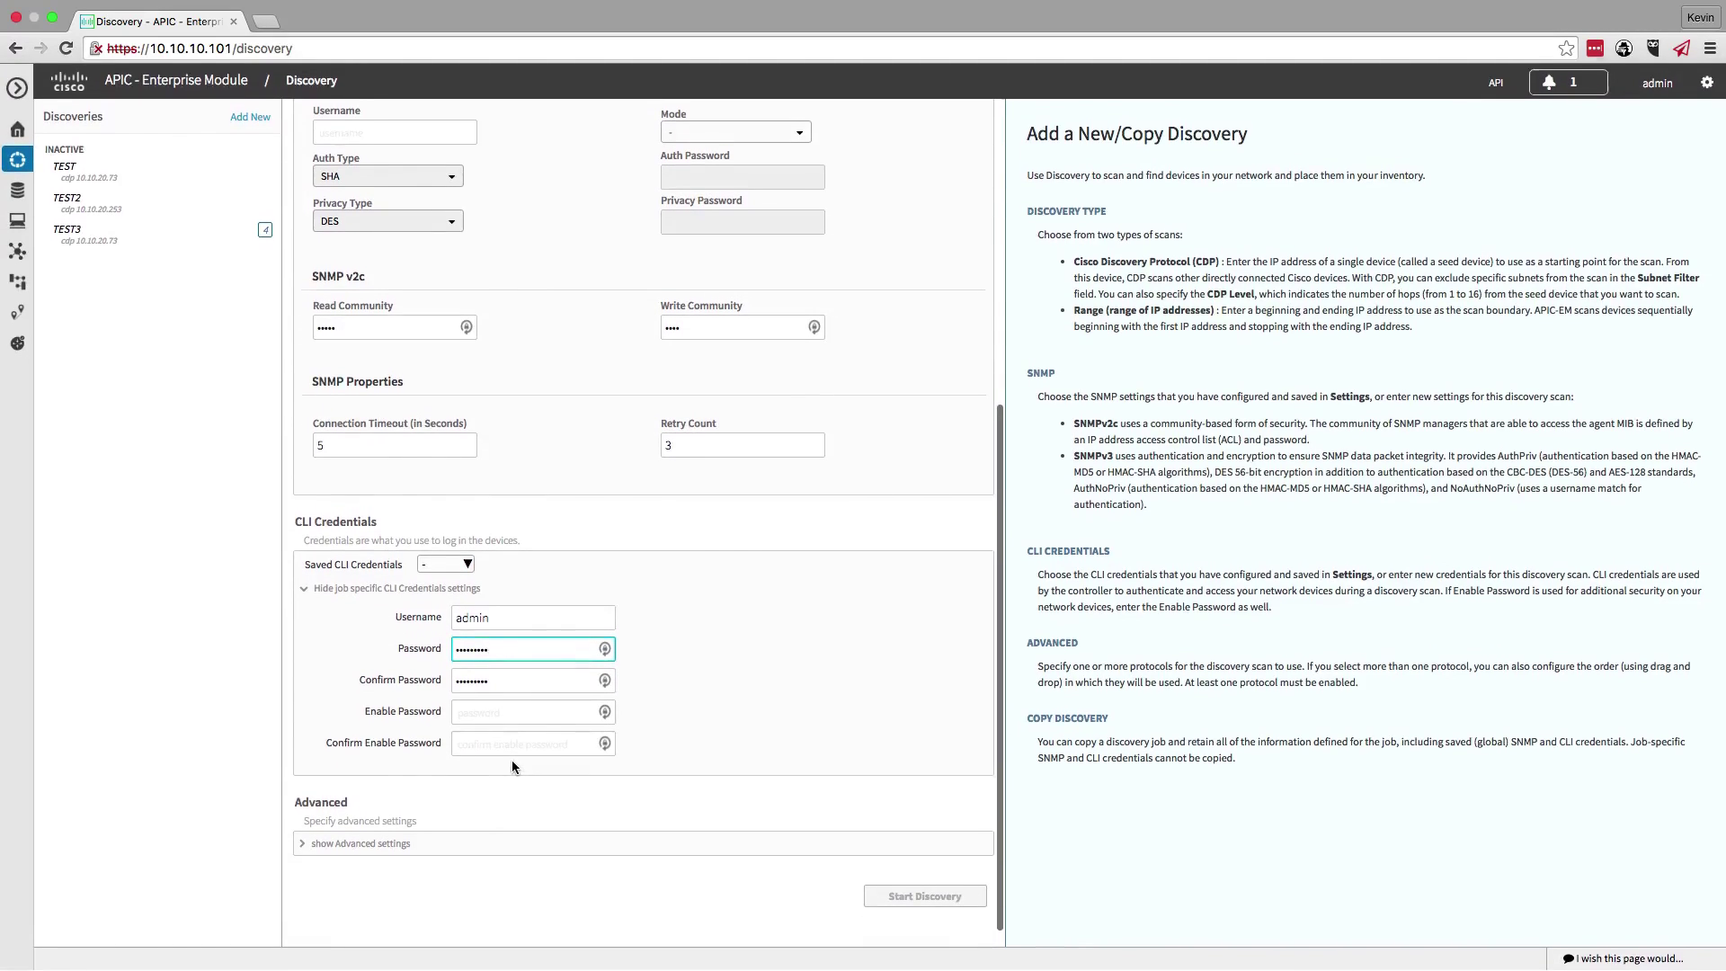
scroll(511, 760, up, 1)
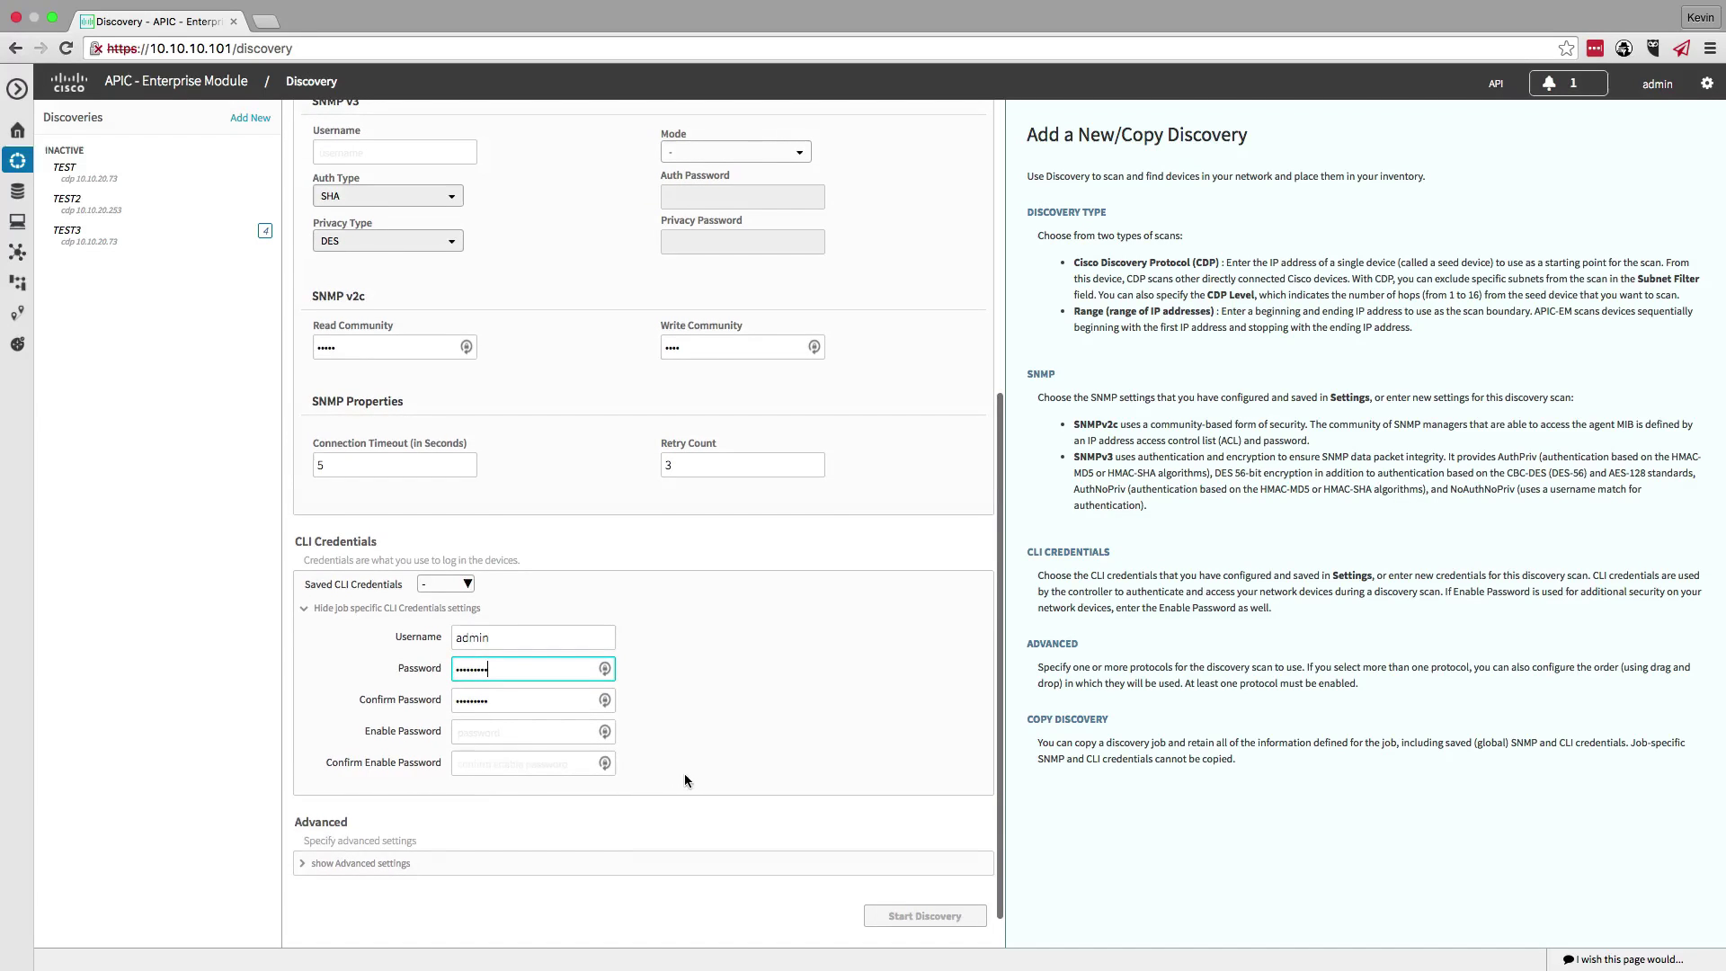
scroll(683, 779, up, 10)
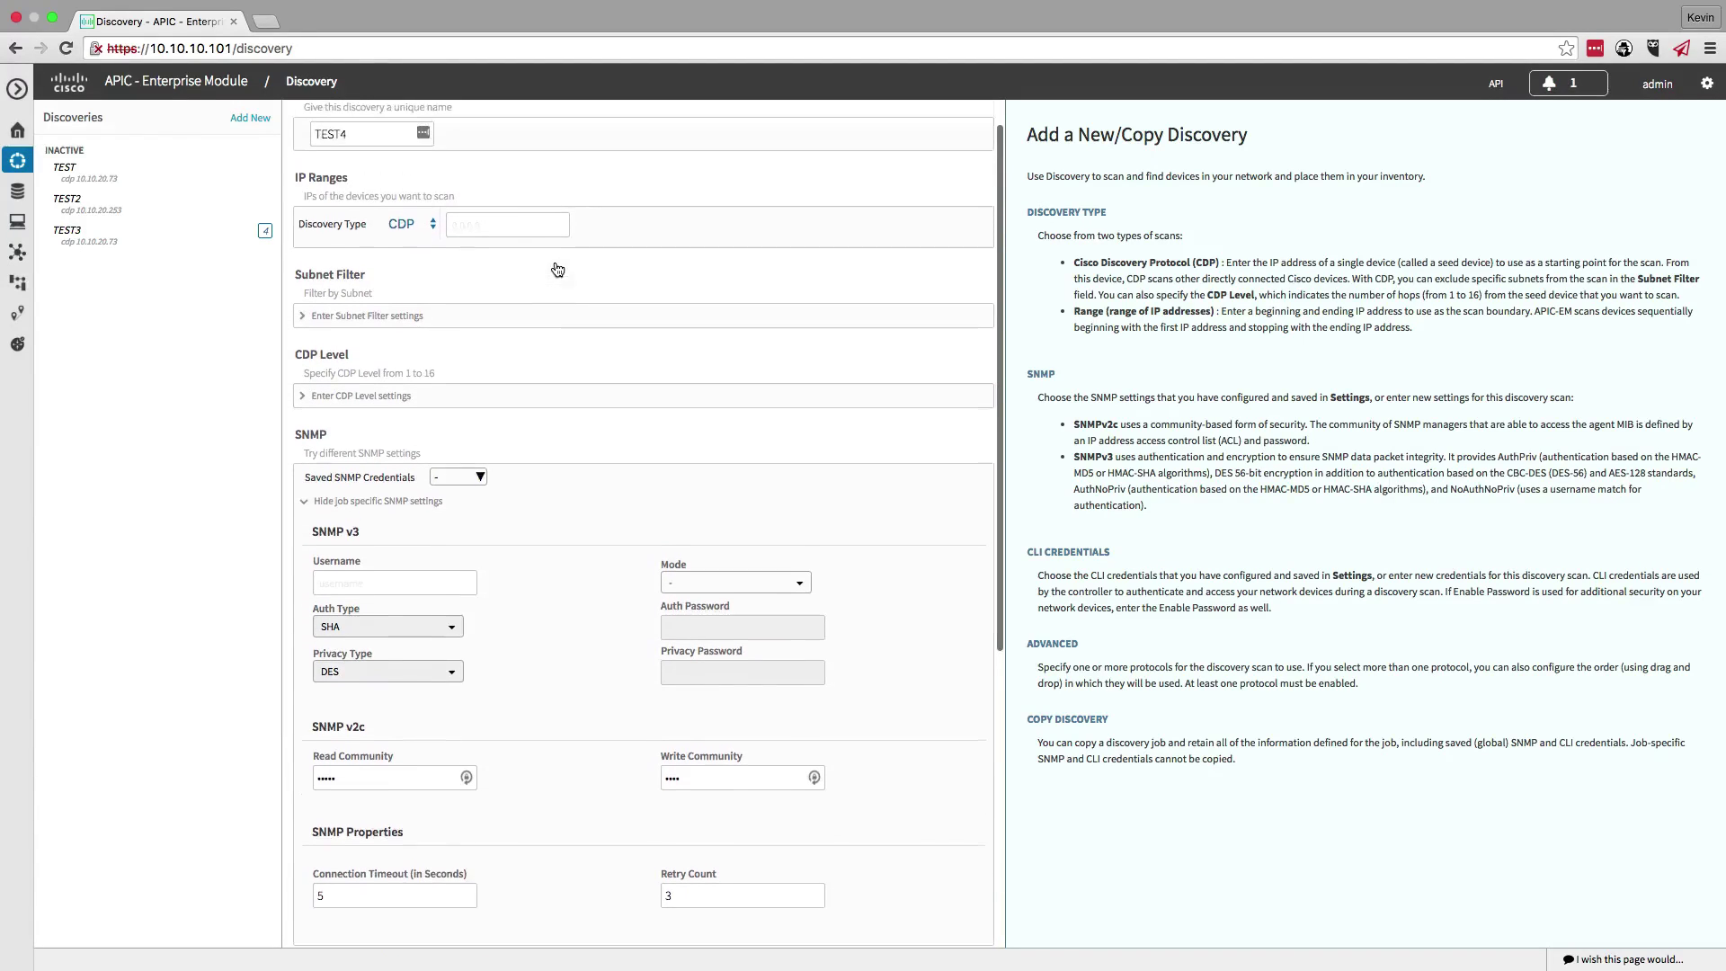
- Seed the discovery with ISR address 10.10.20.73 from the topology, then start it
click(499, 236)
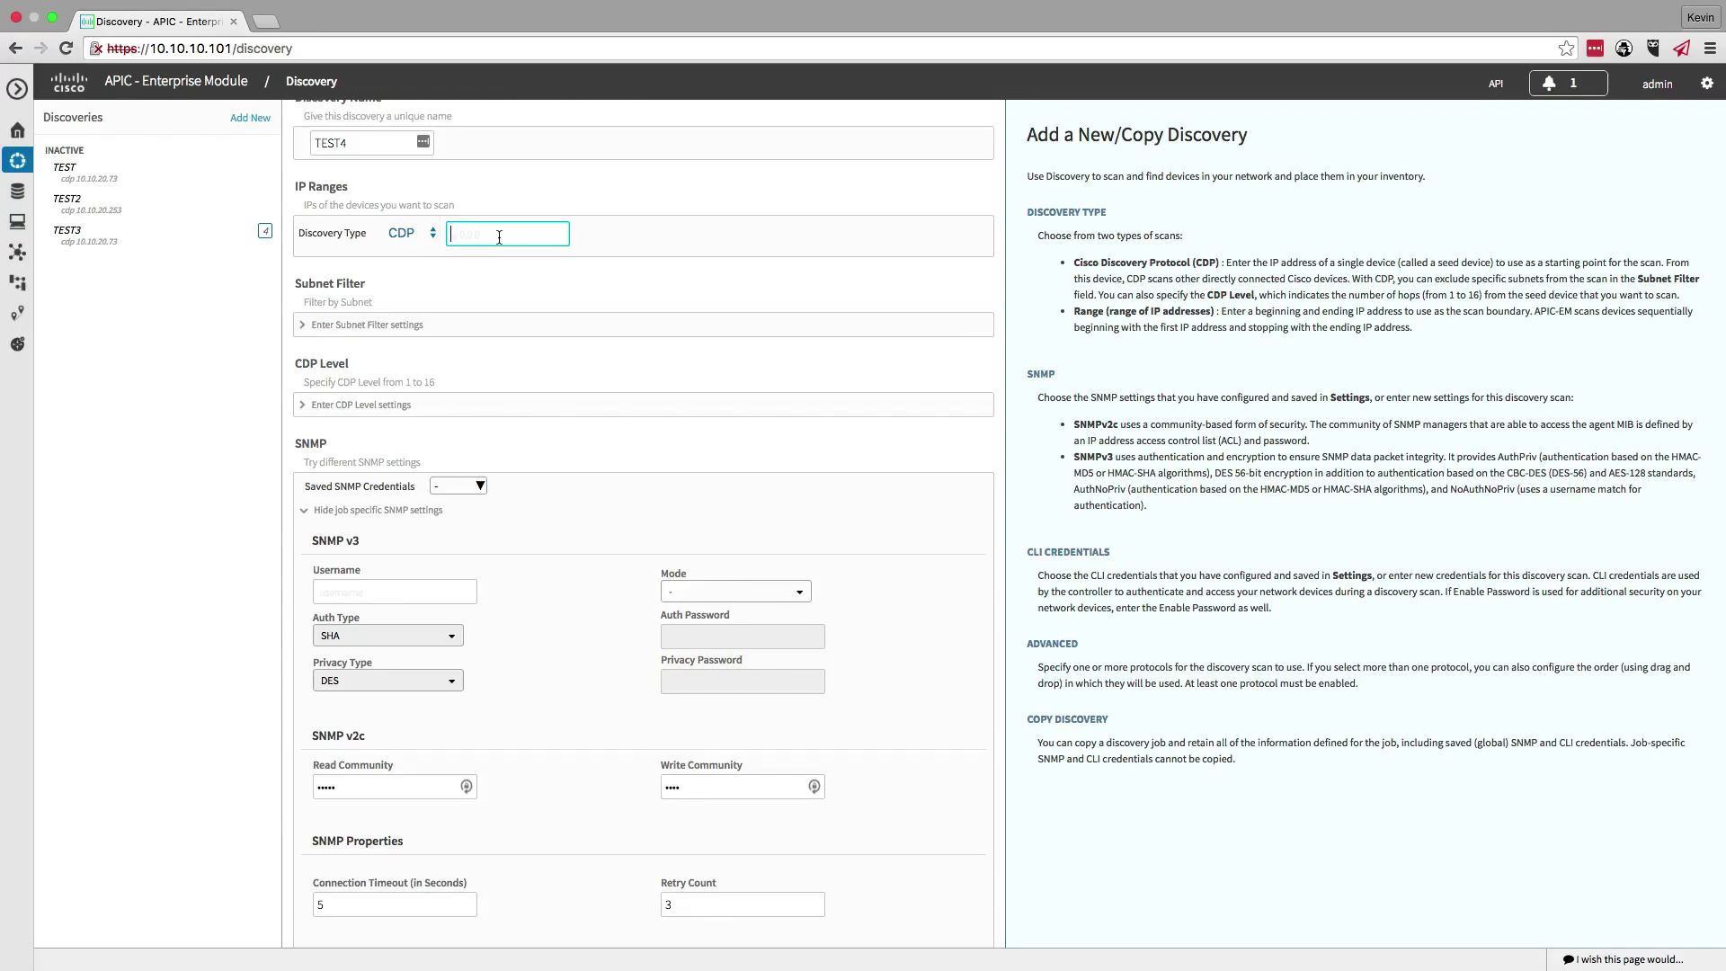
key(ctrl+Right)
key(ctrl+Right)
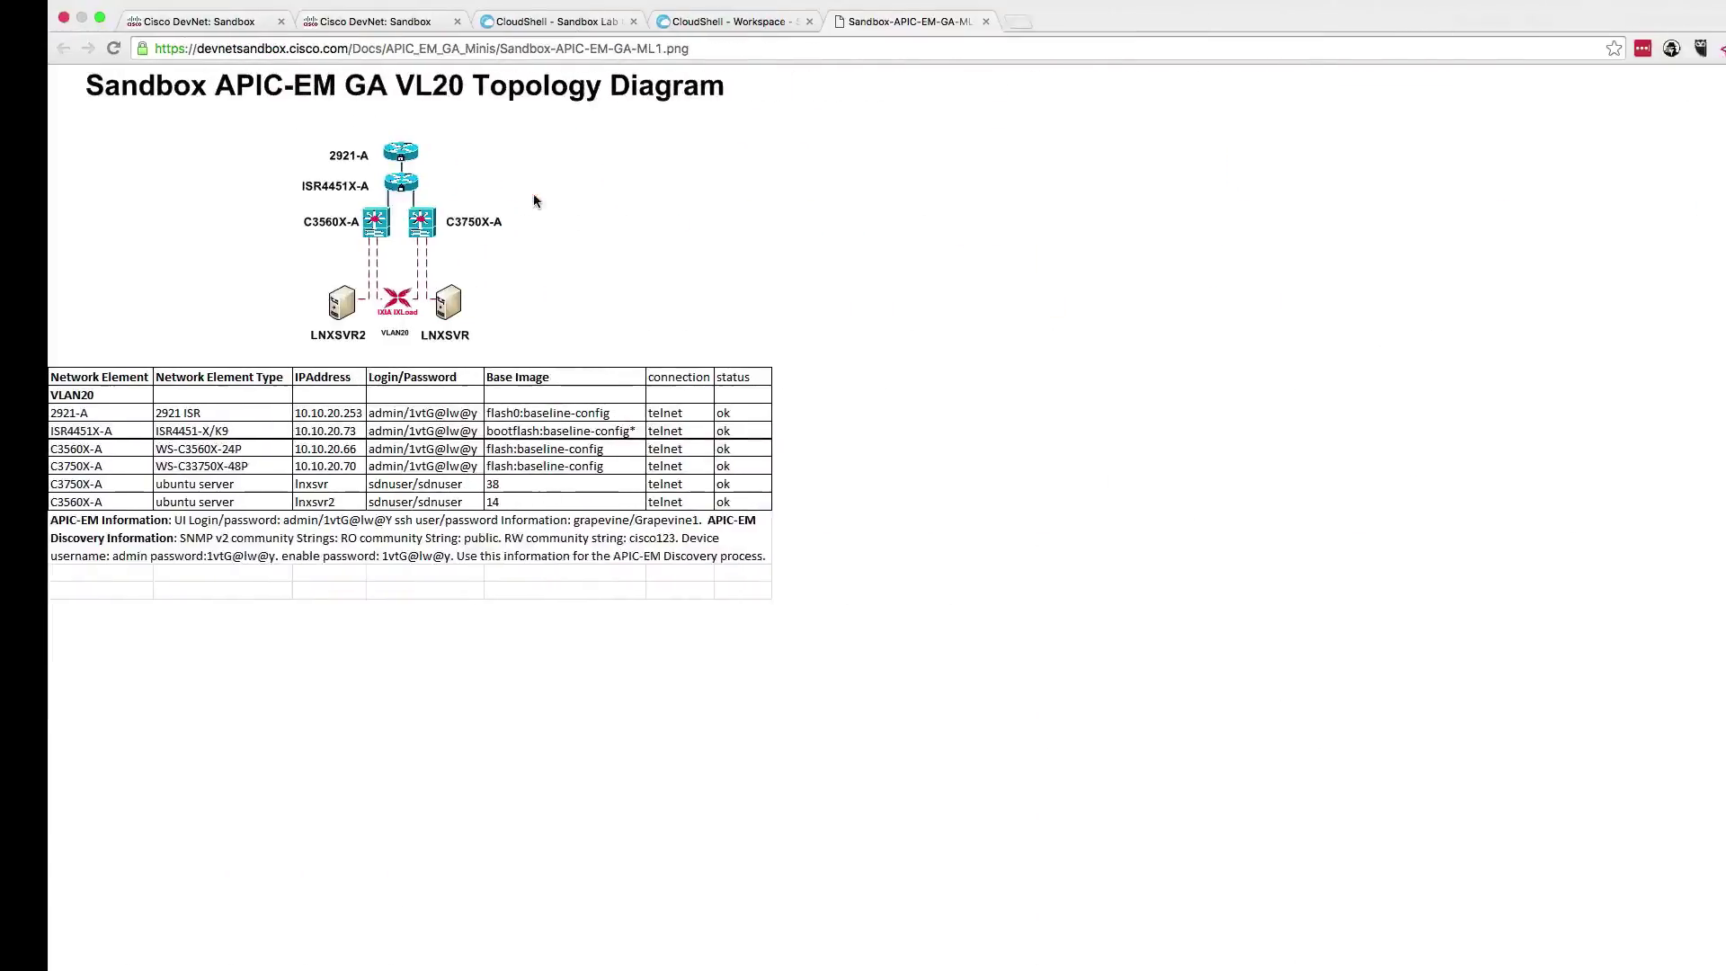
key(ctrl+shift+Tab)
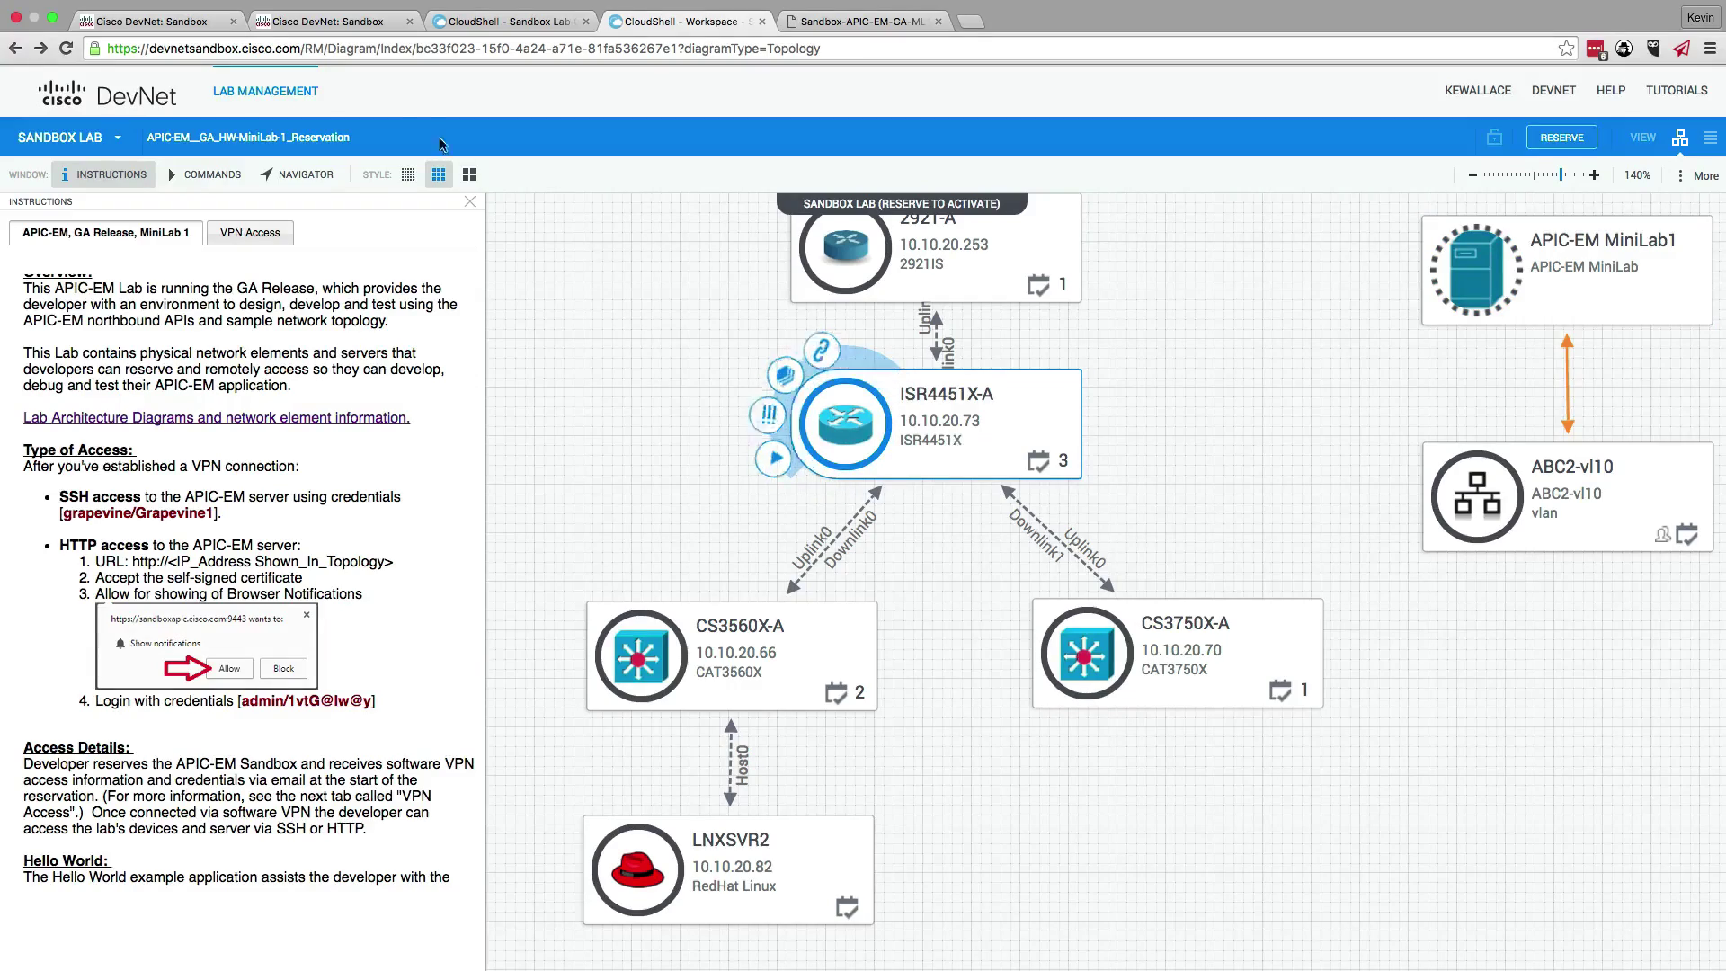
key(ctrl+Left)
key(ctrl+Left)
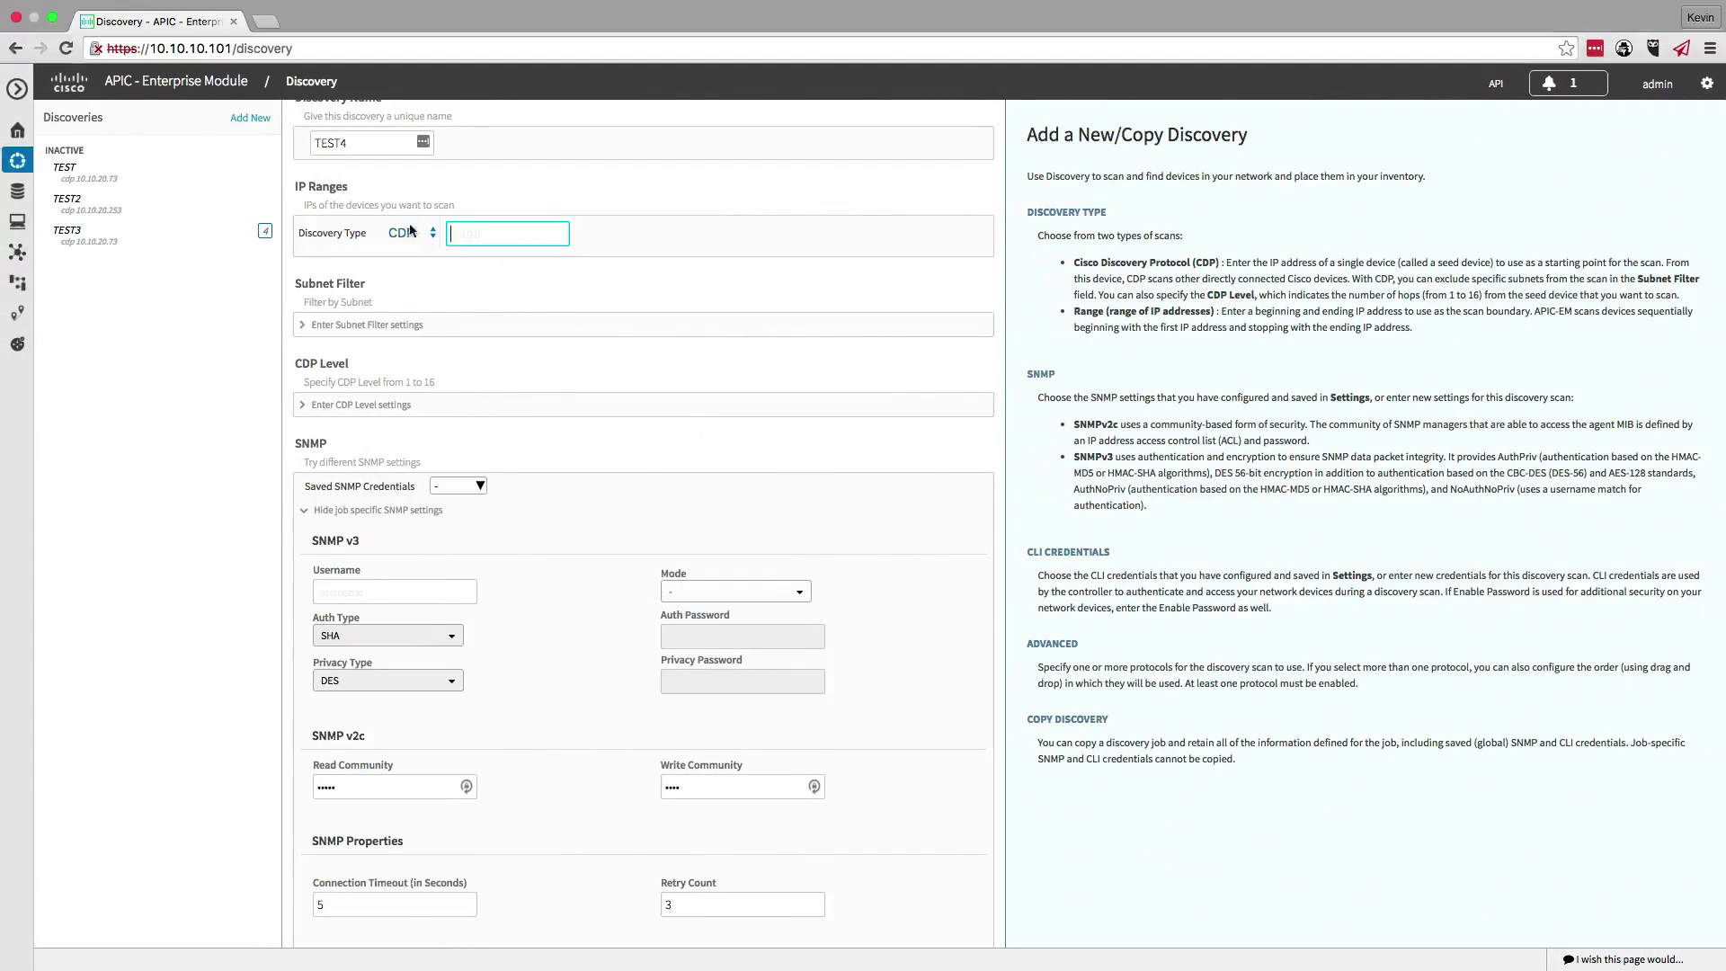
text(10.10.20.73)
scroll(692, 595, down, 5)
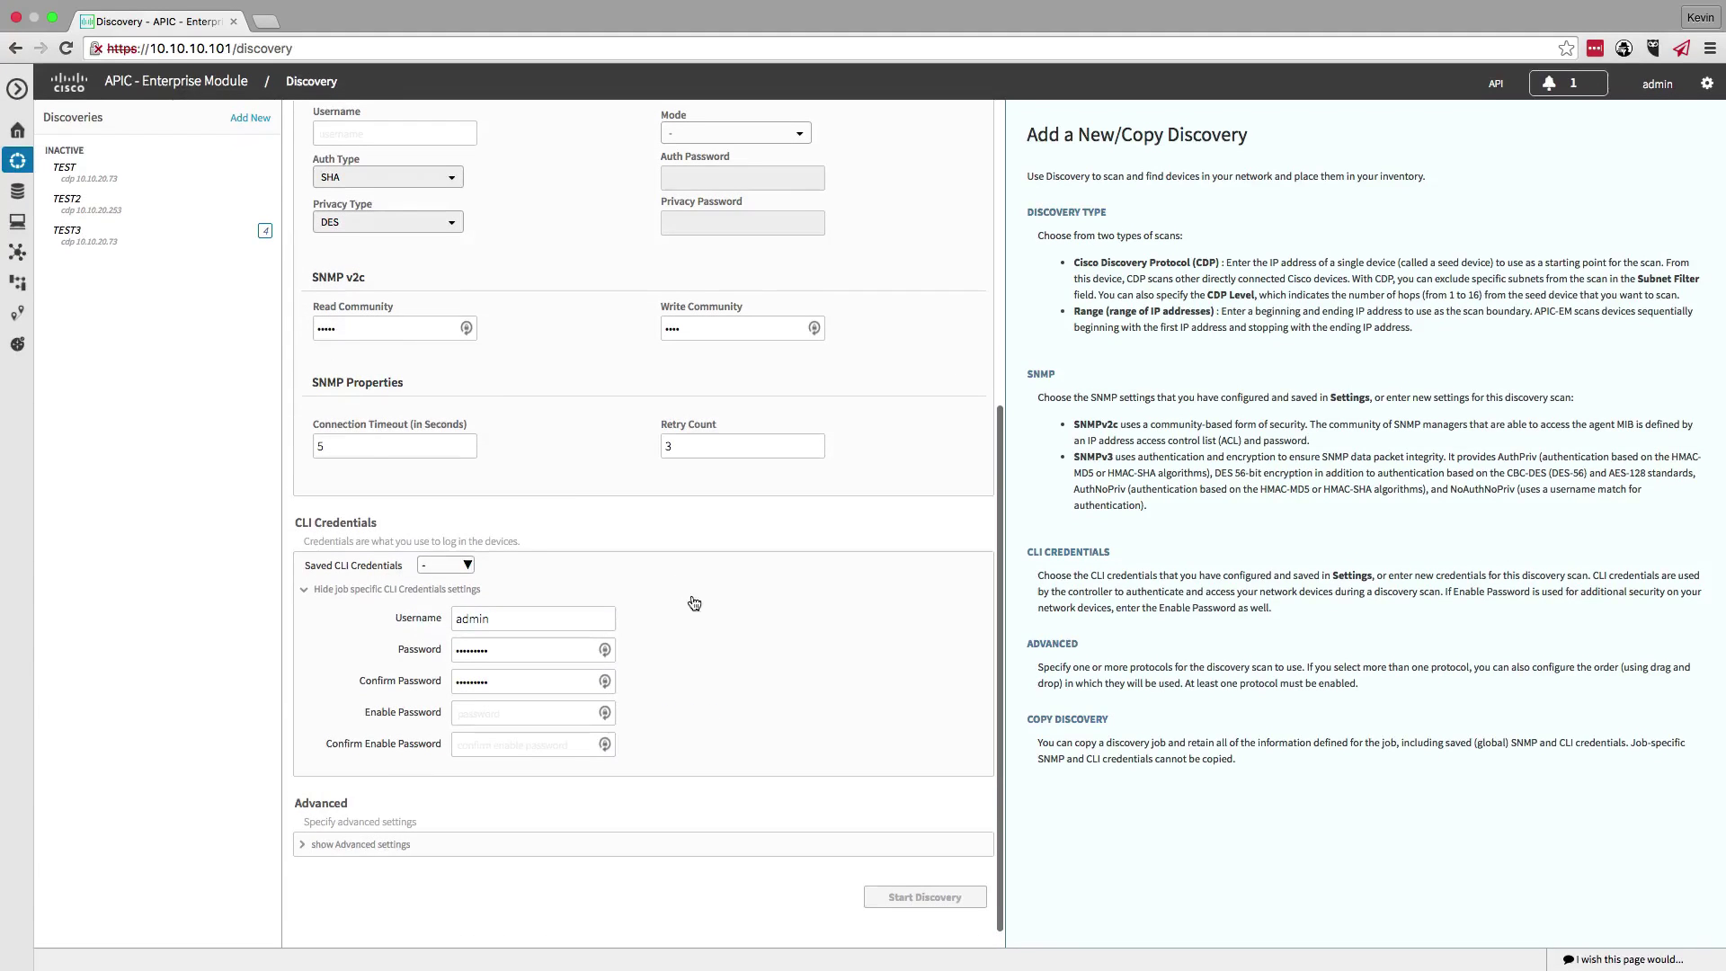
click(919, 896)
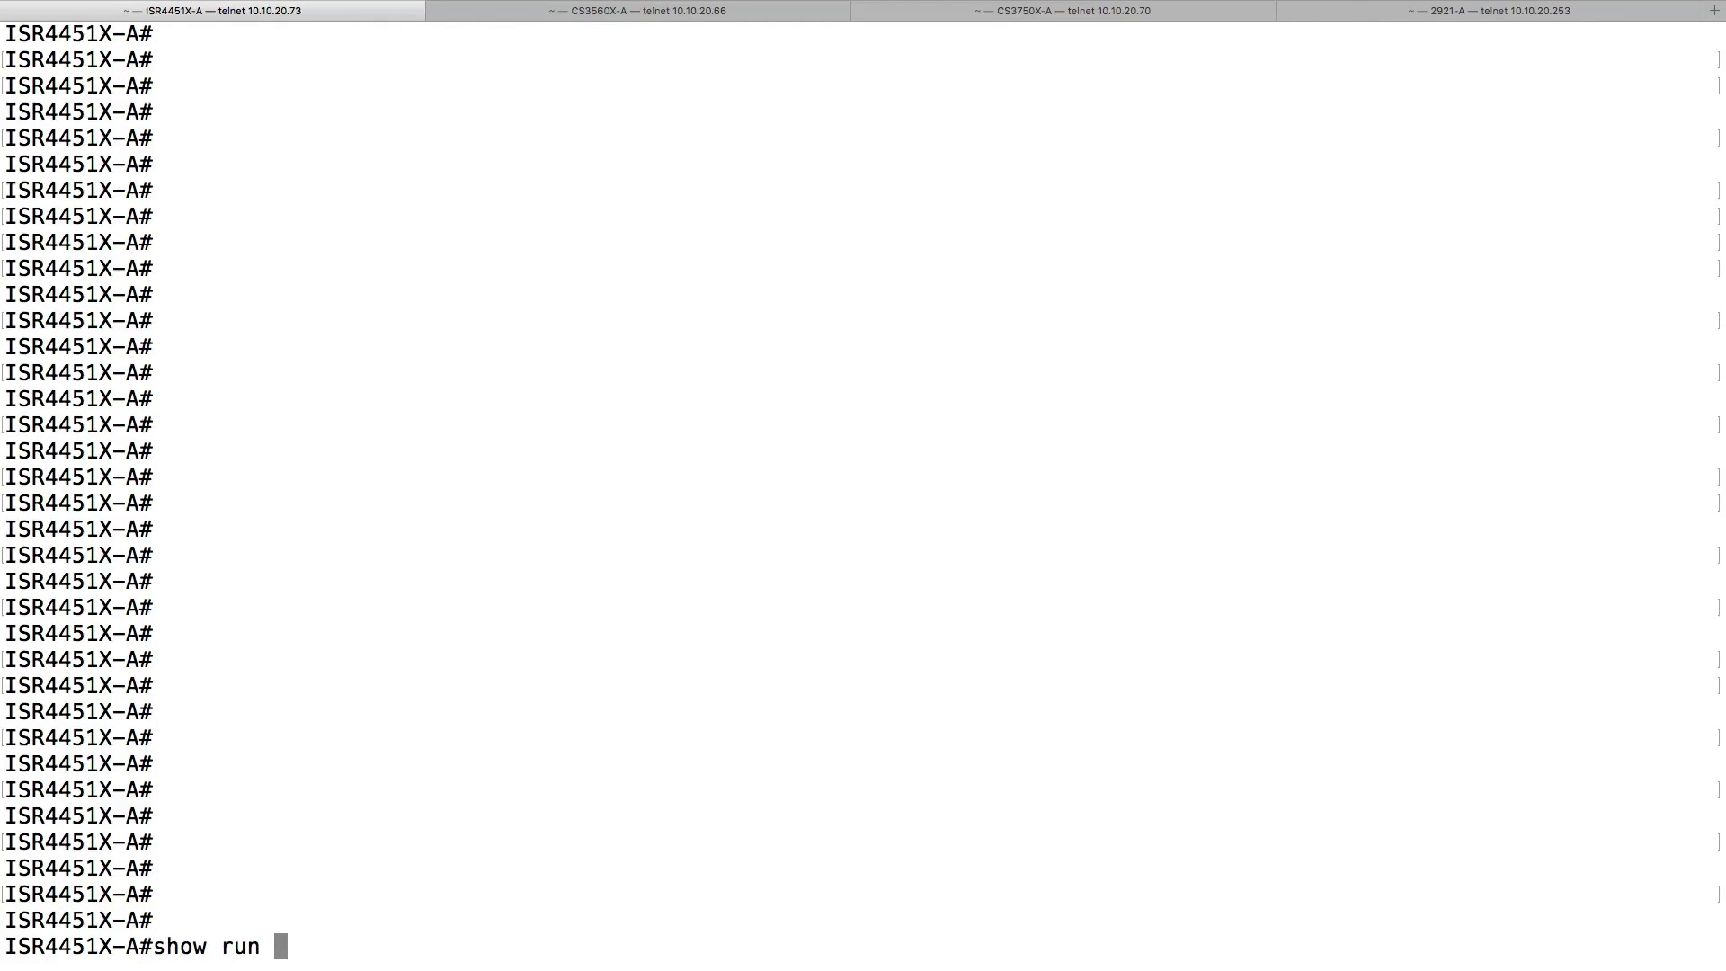
- Run 'show run | i snmp' on ISR4451X-A, then return to APIC-EM
text(| i snmp)
key(Return)
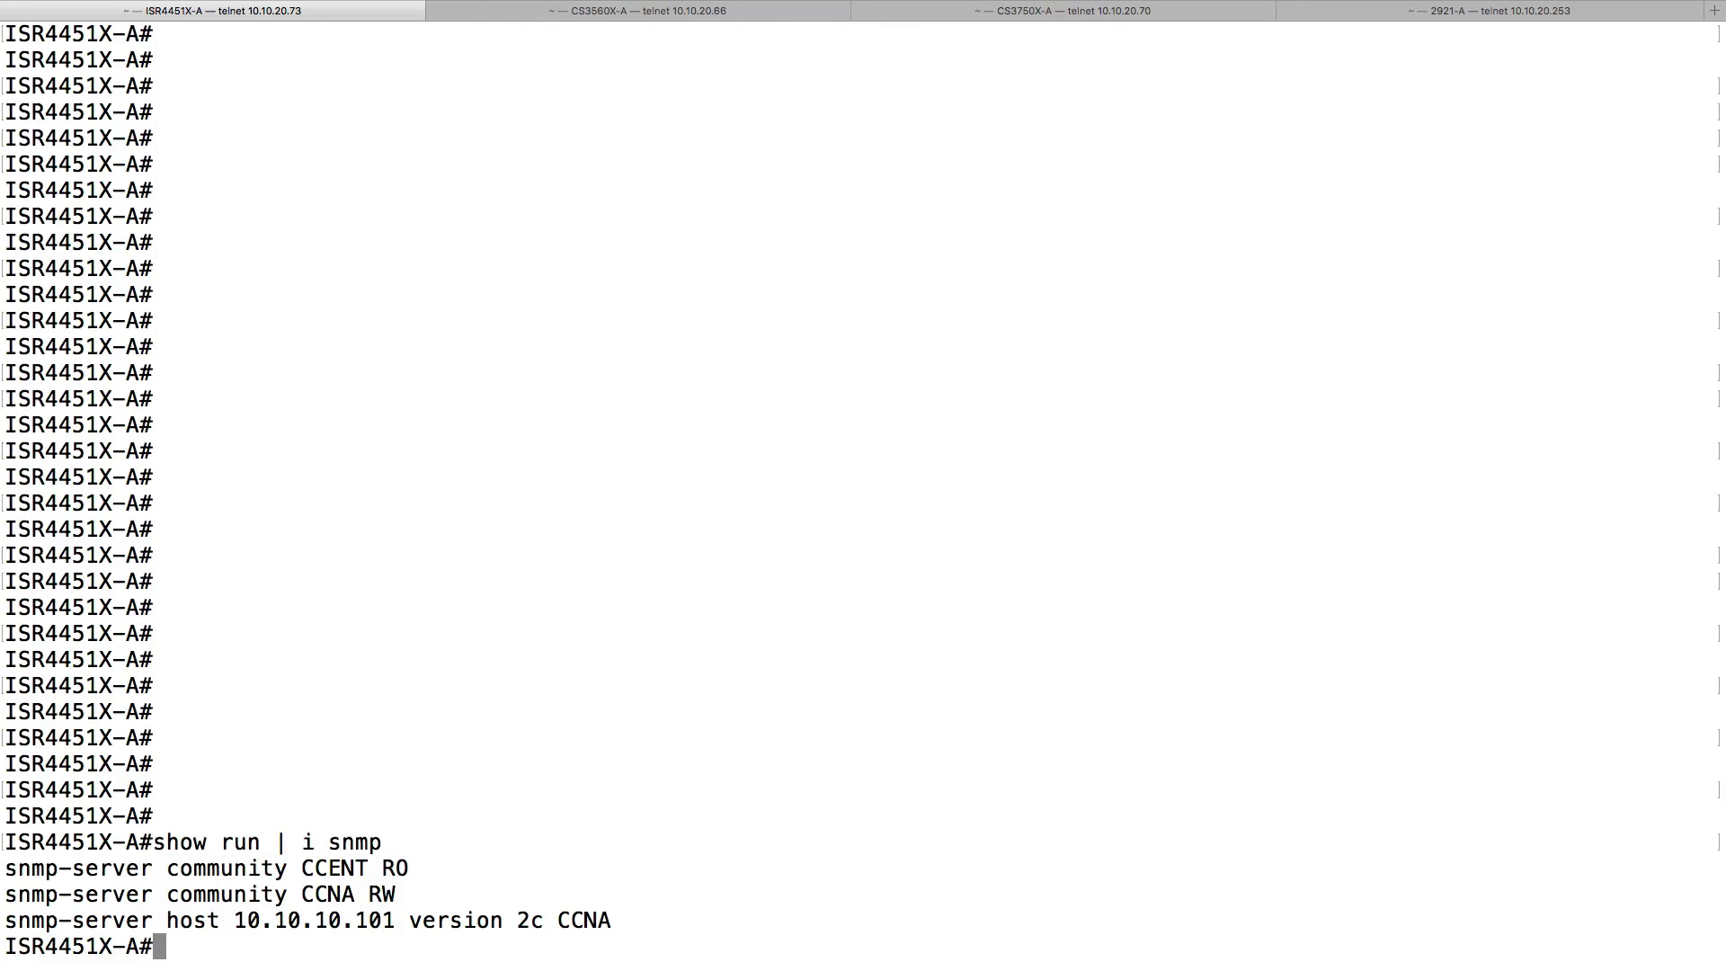
key(ctrl+Left)
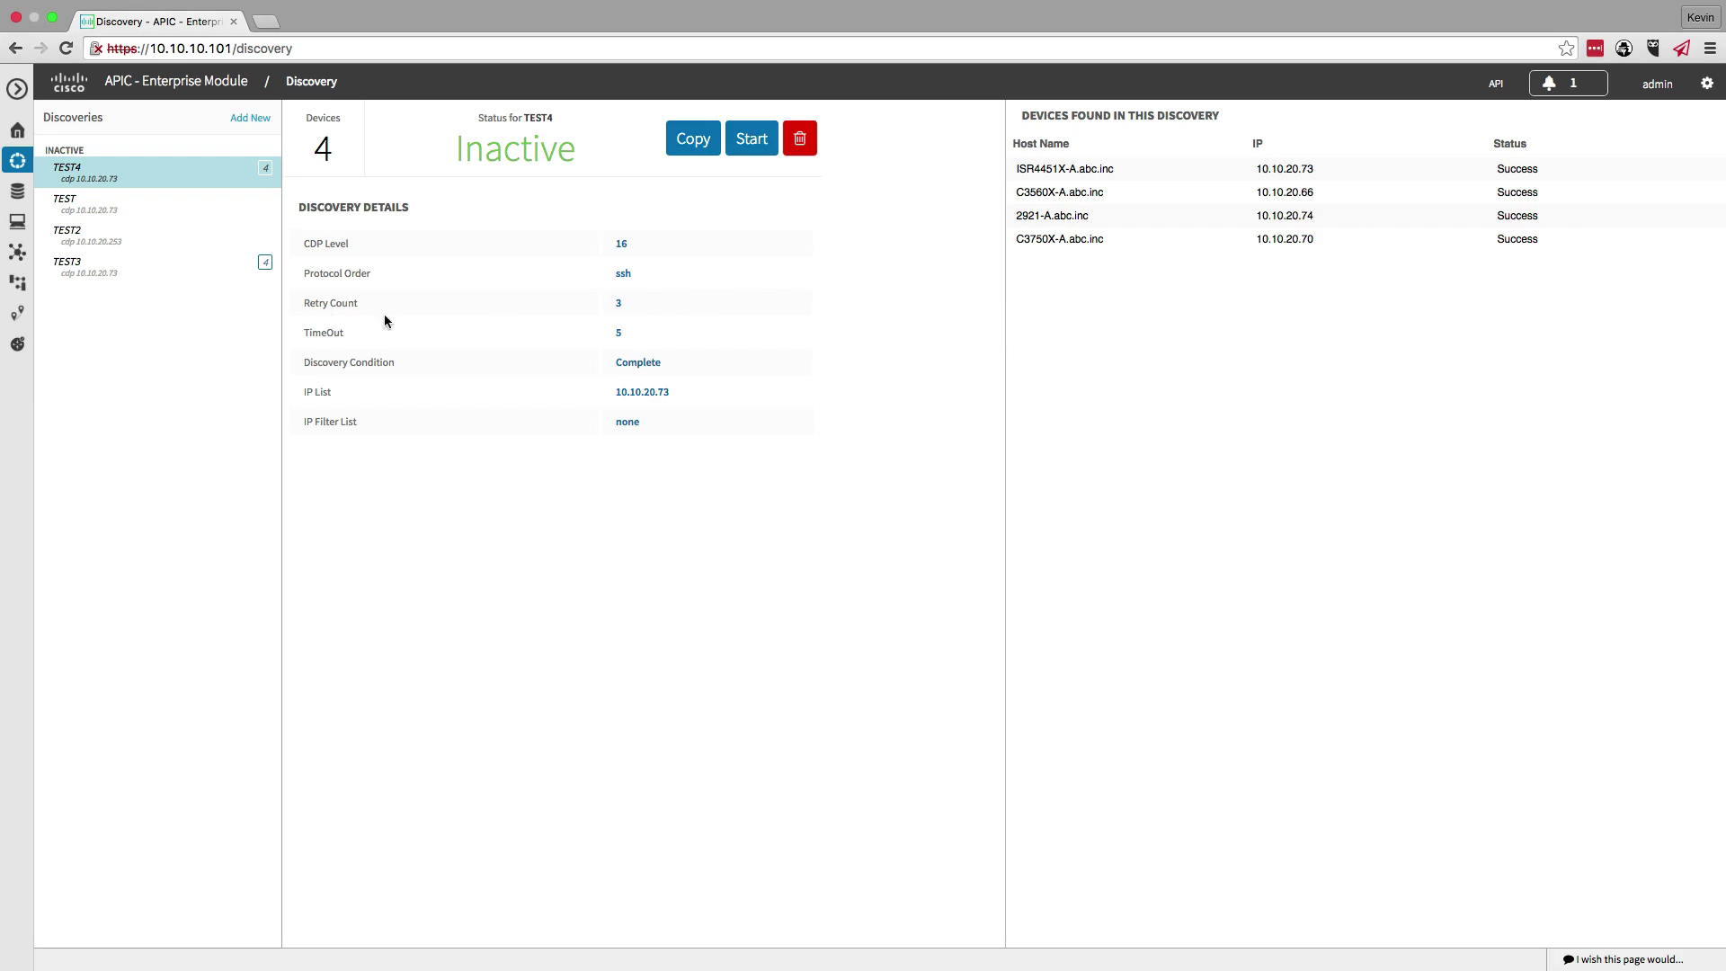
- Once TEST4 completes with four devices found, go to the Path Trace page
click(18, 316)
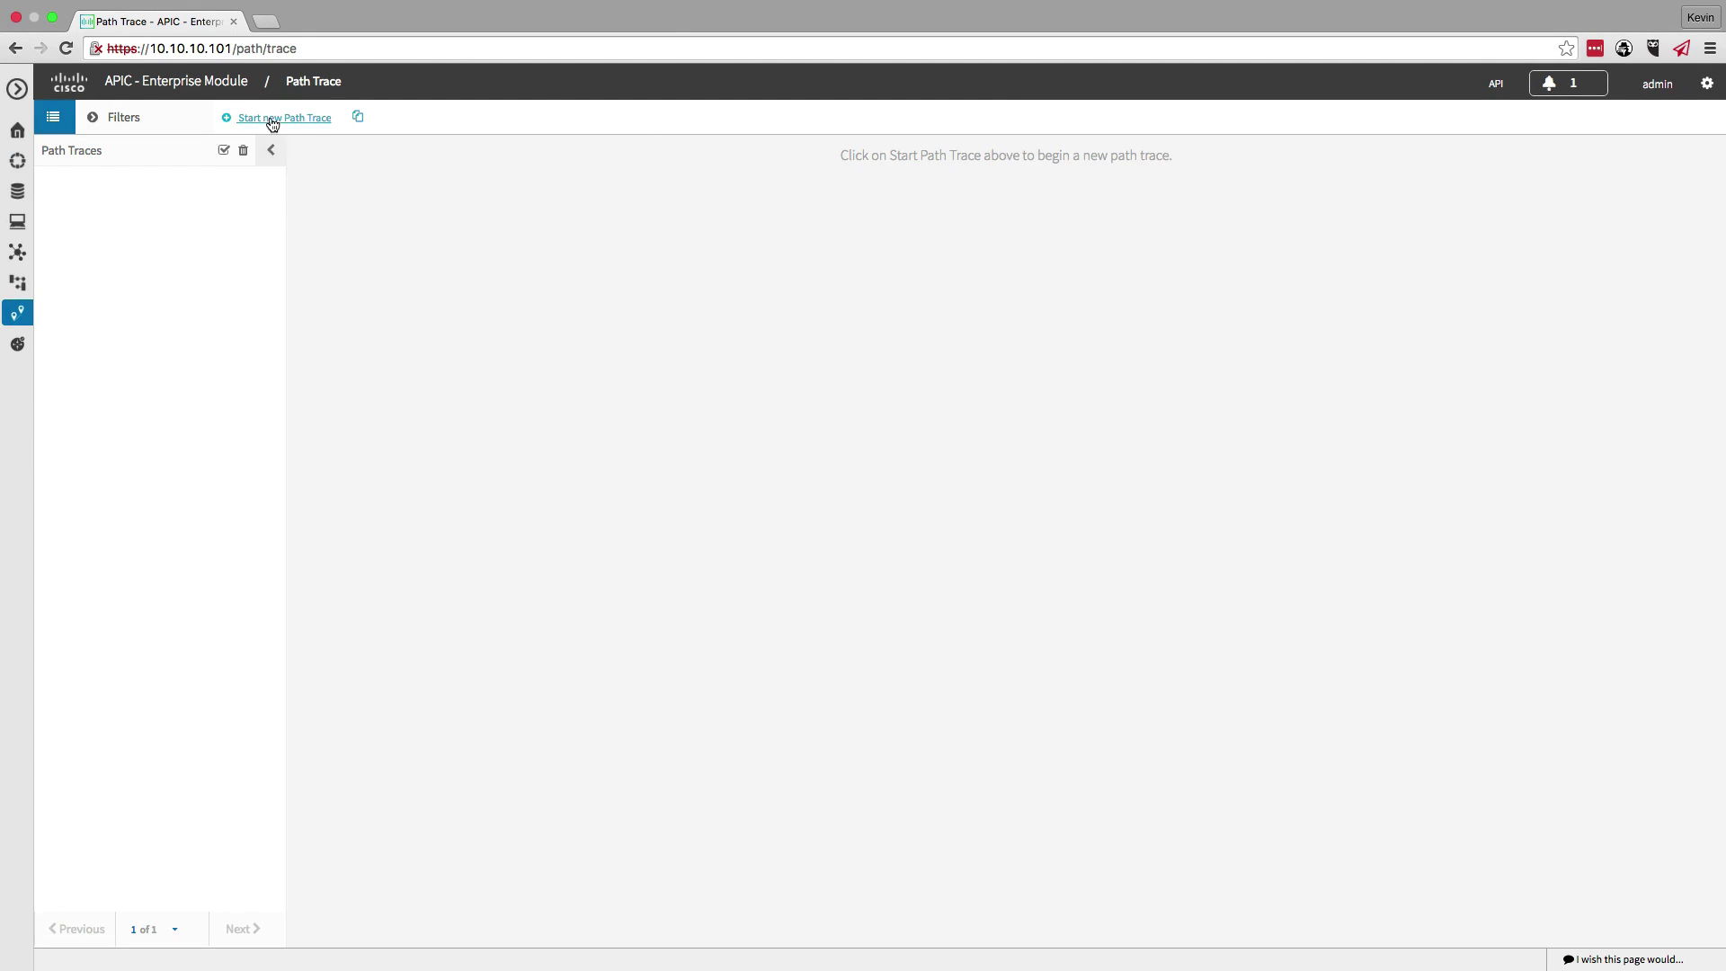
- Trace from 10.10.20.66 Gi0/24 to 10.10.20.70 Gi1/0/48 with periodic refresh off
click(269, 120)
click(279, 195)
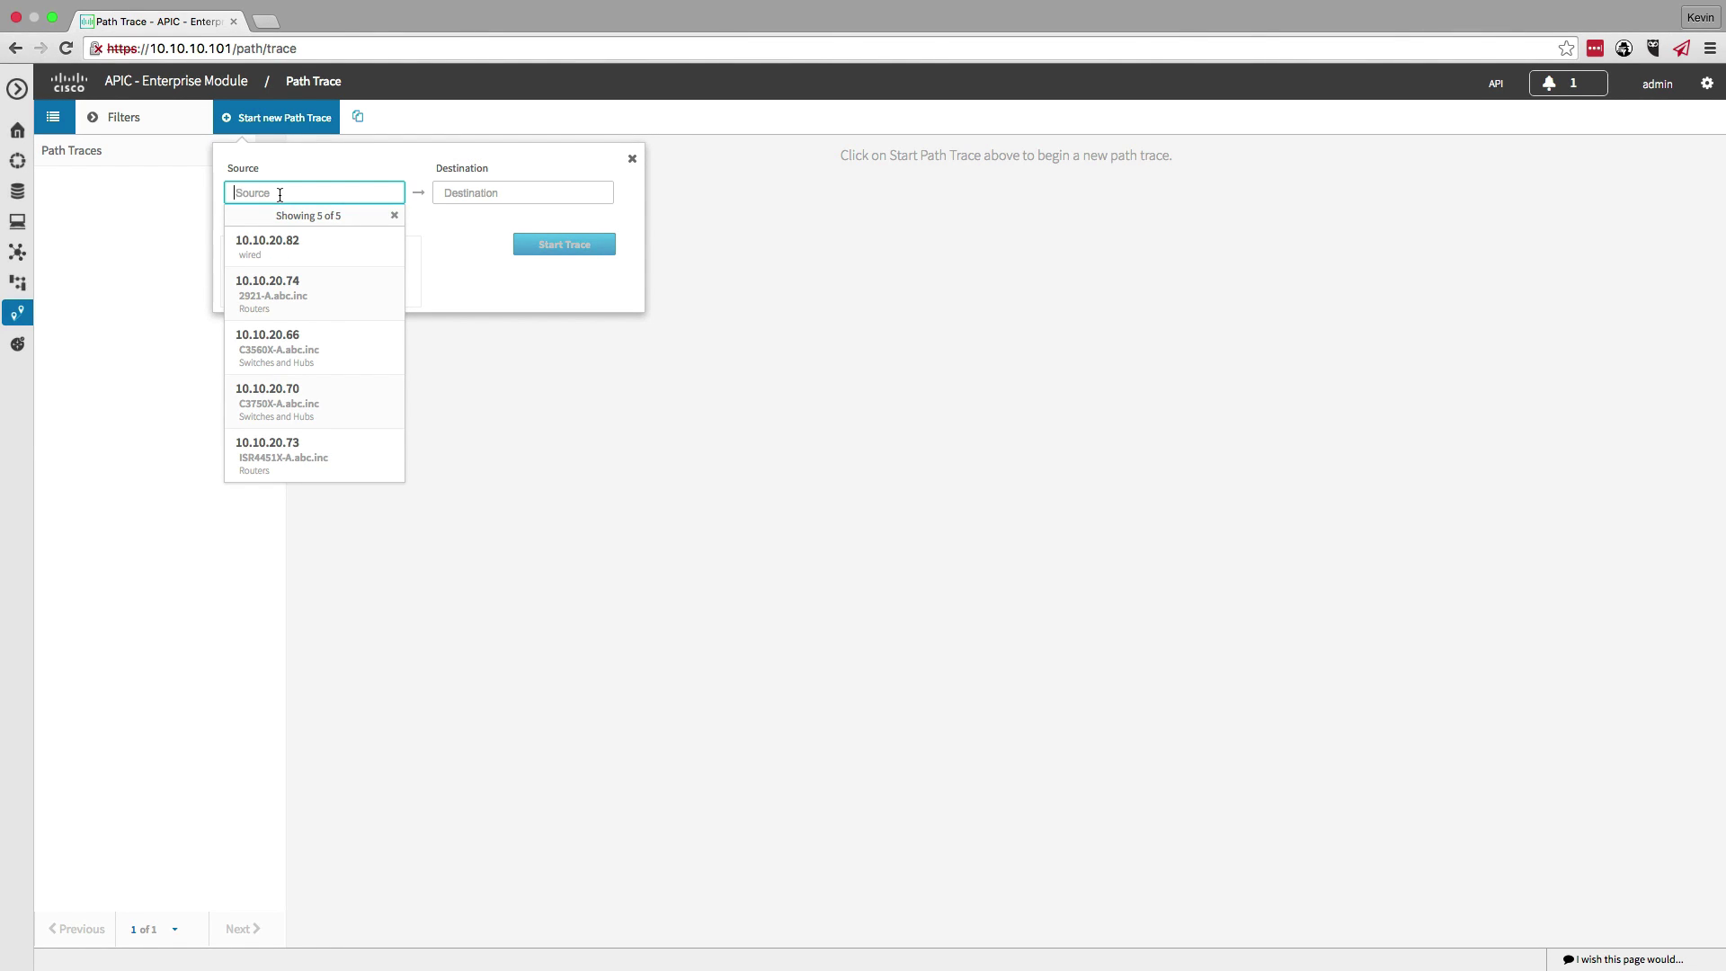
click(286, 348)
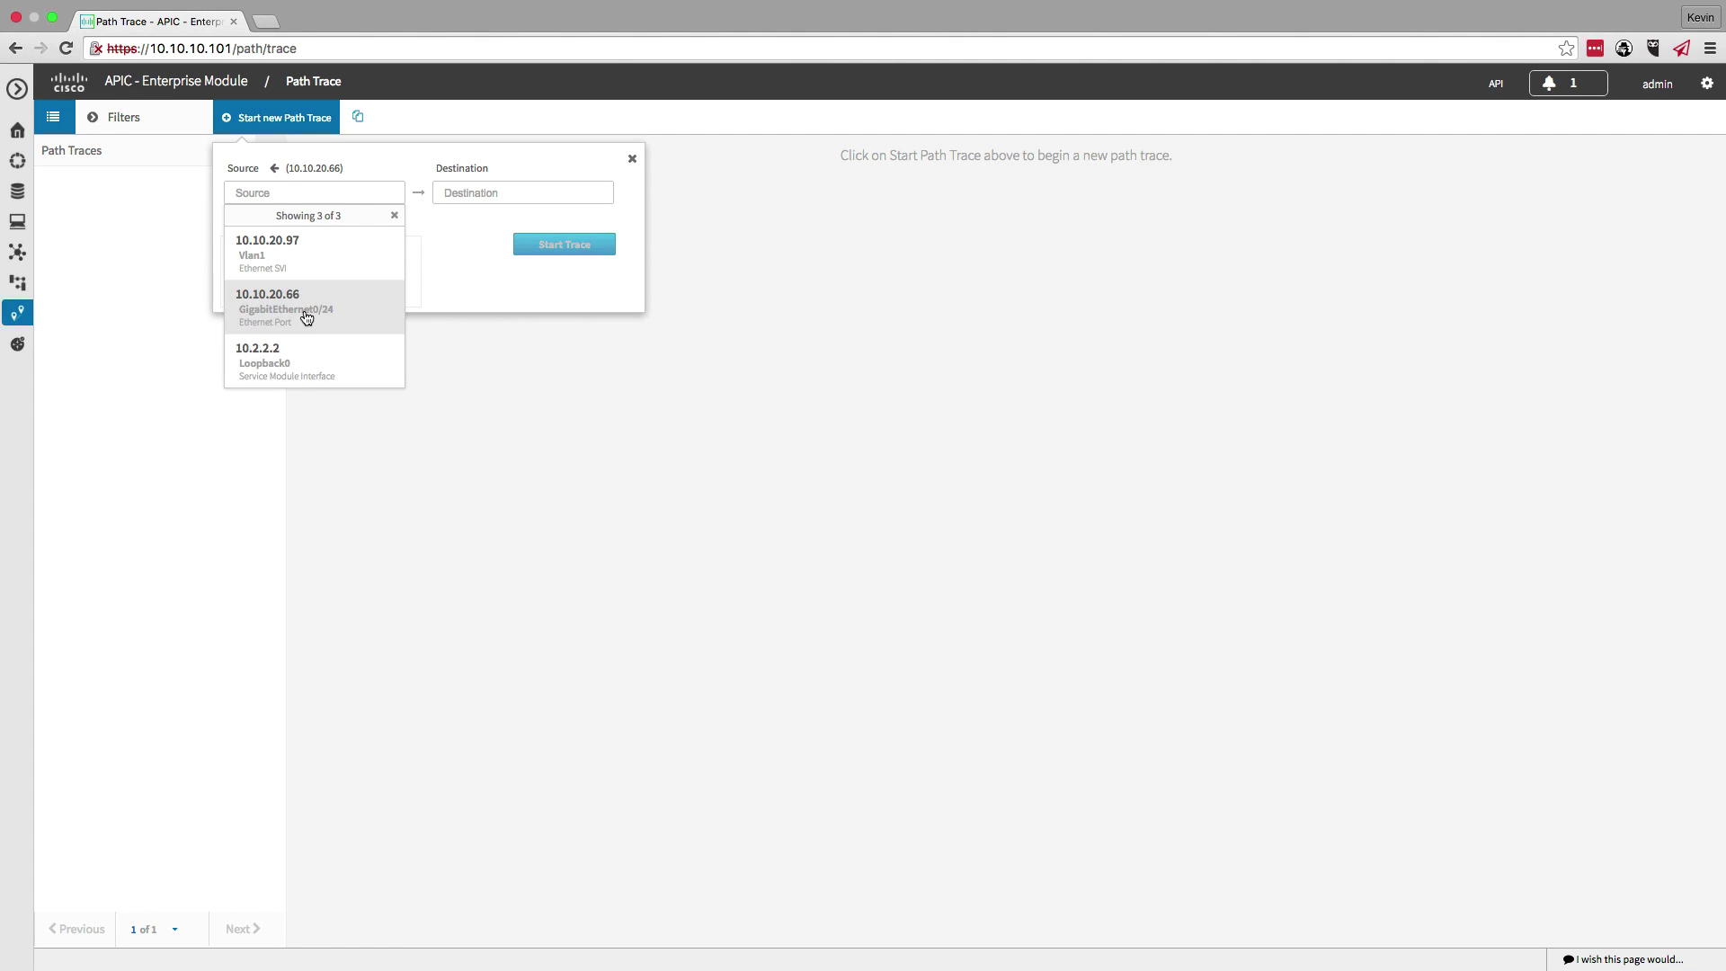
click(304, 315)
click(478, 191)
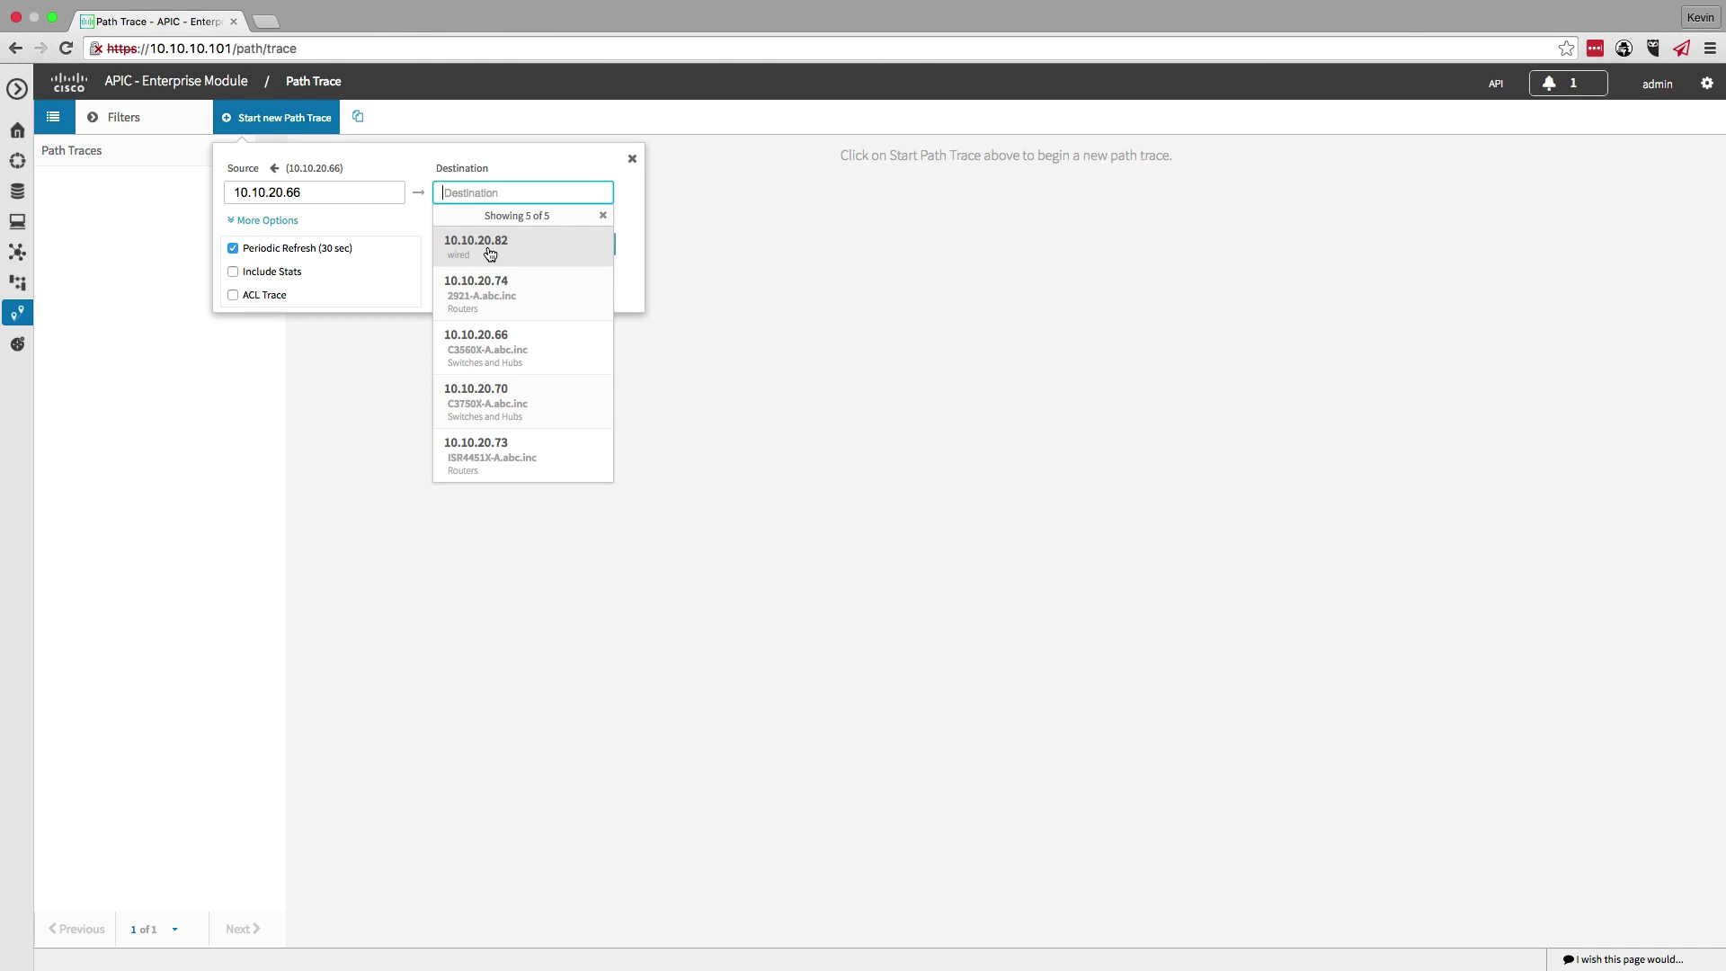
click(514, 399)
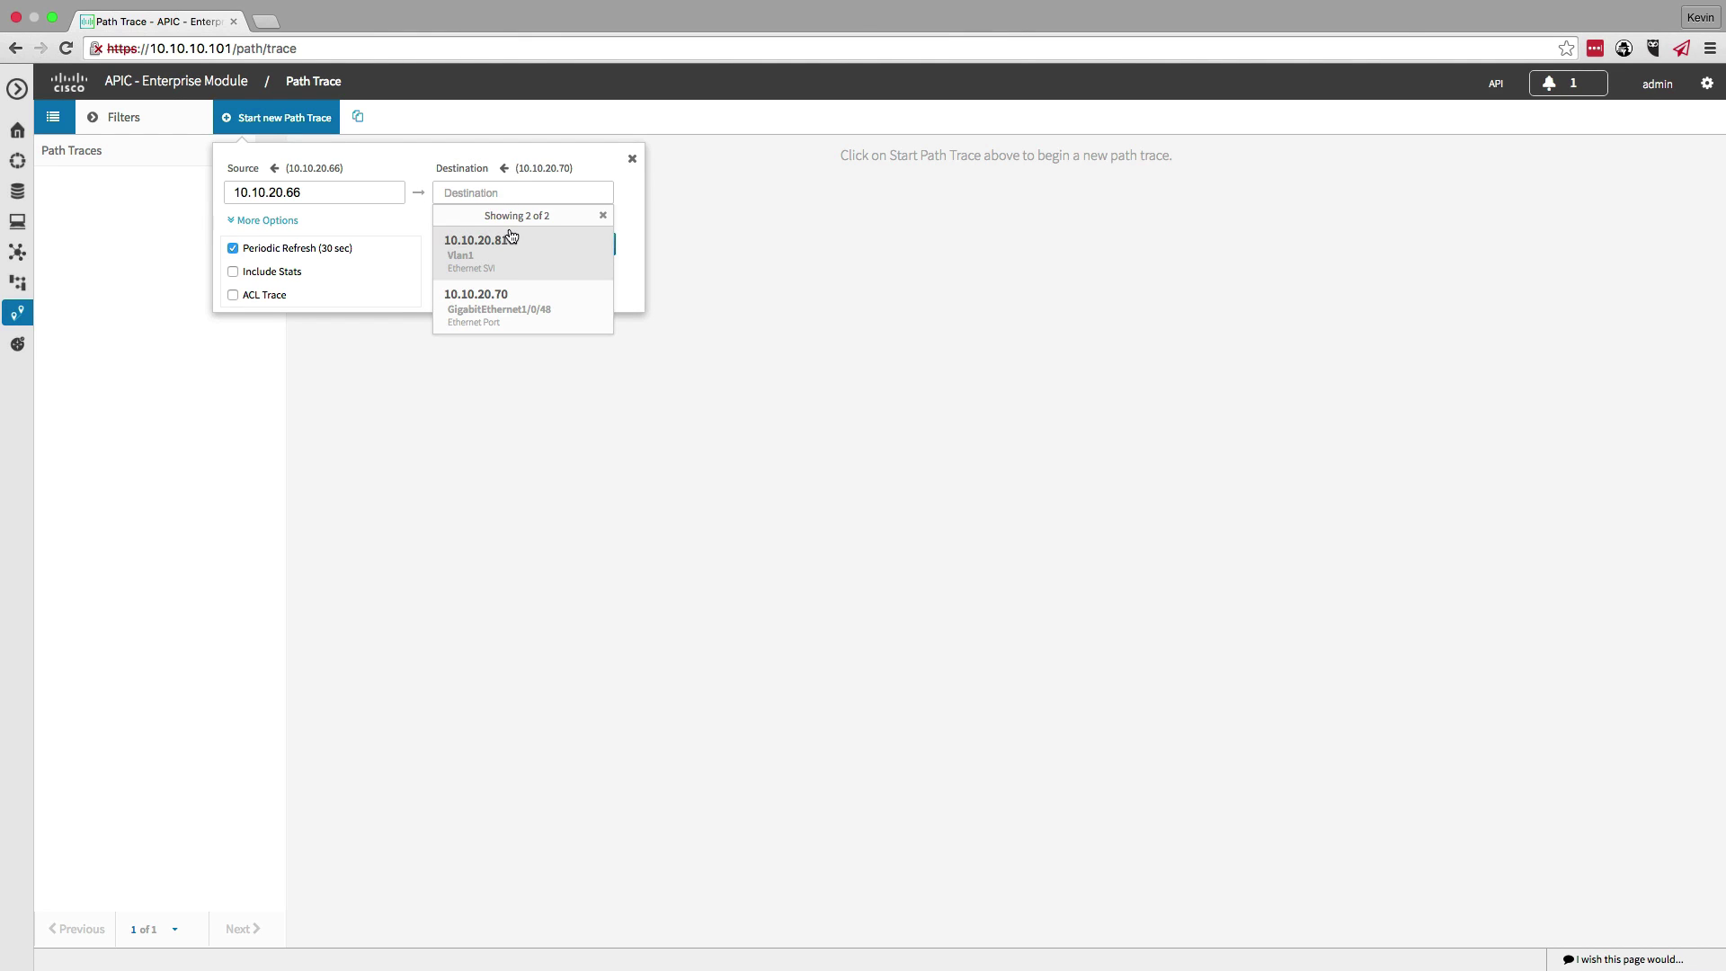
click(505, 301)
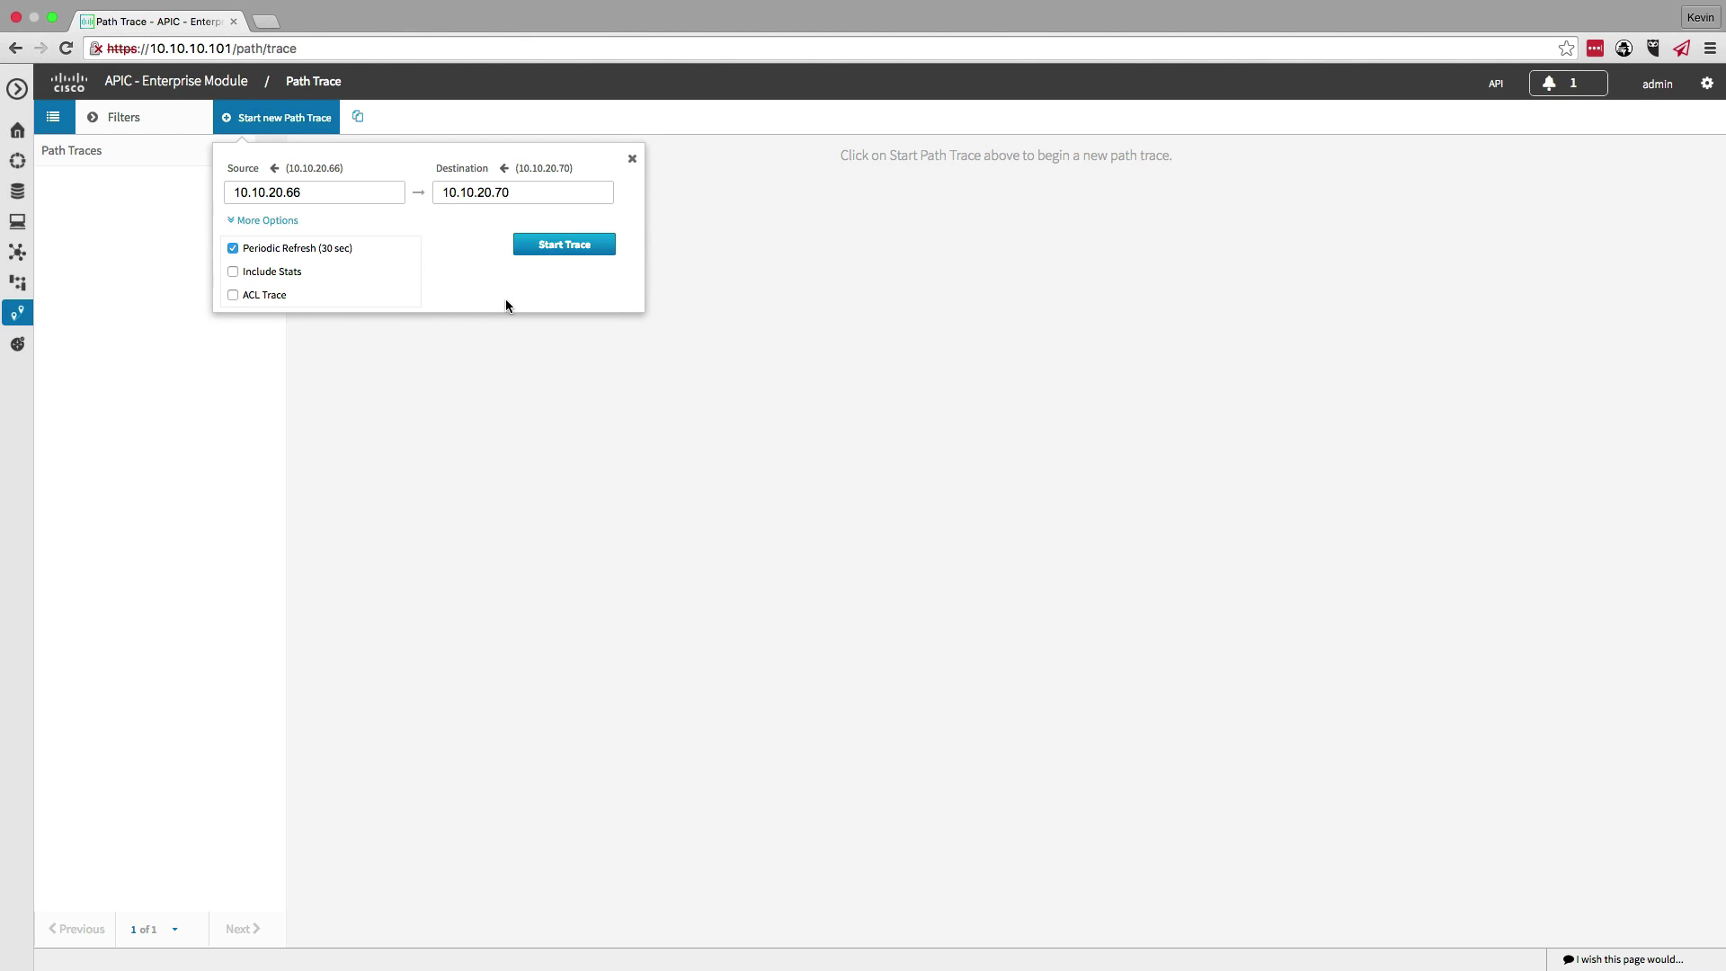
click(232, 248)
click(552, 250)
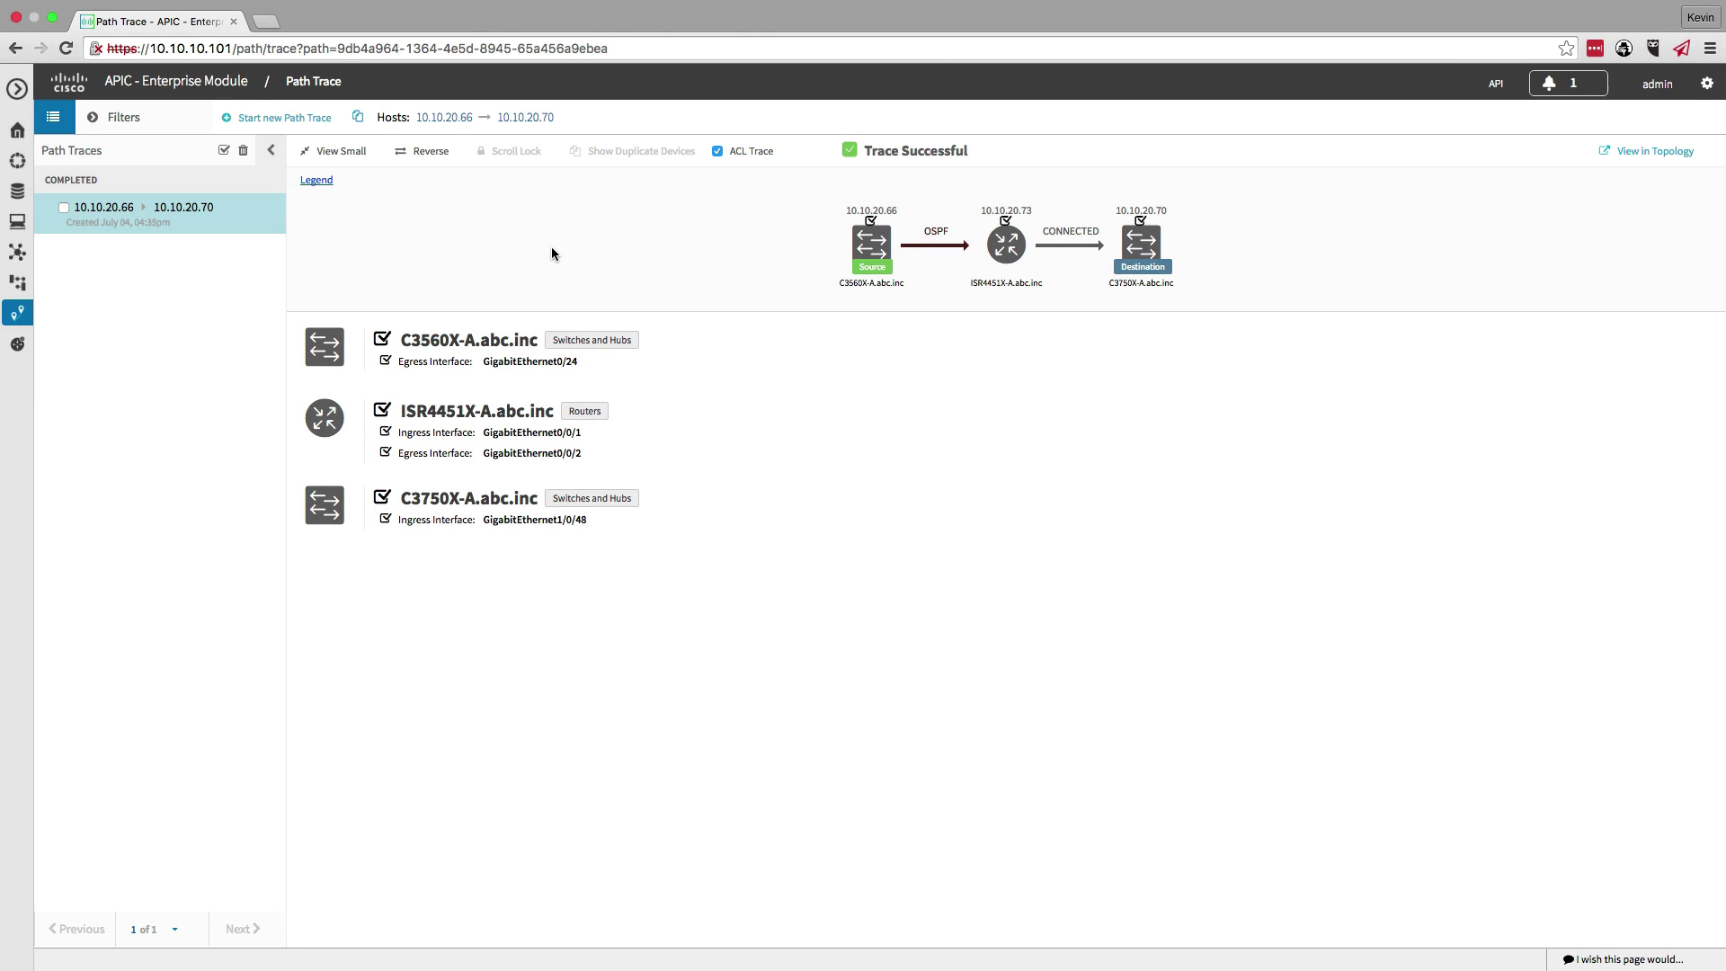
- On C3560X-A, ping 10.10.20.70 successfully
key(ctrl+Right)
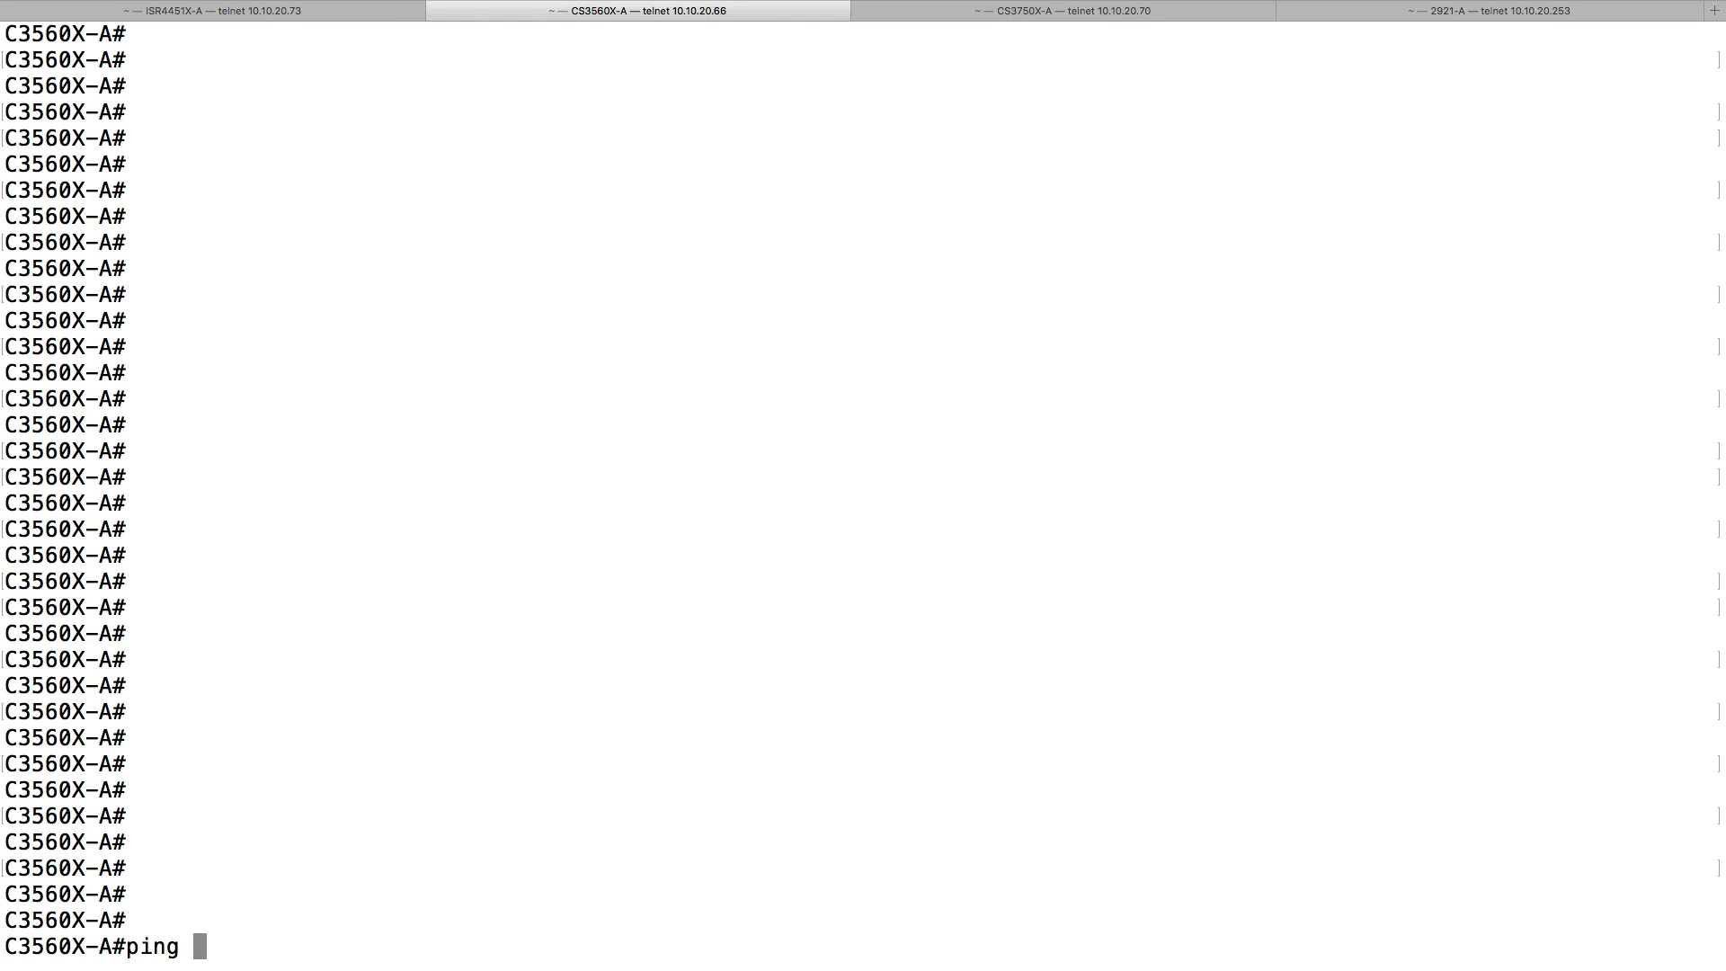
text(10.10.20.)
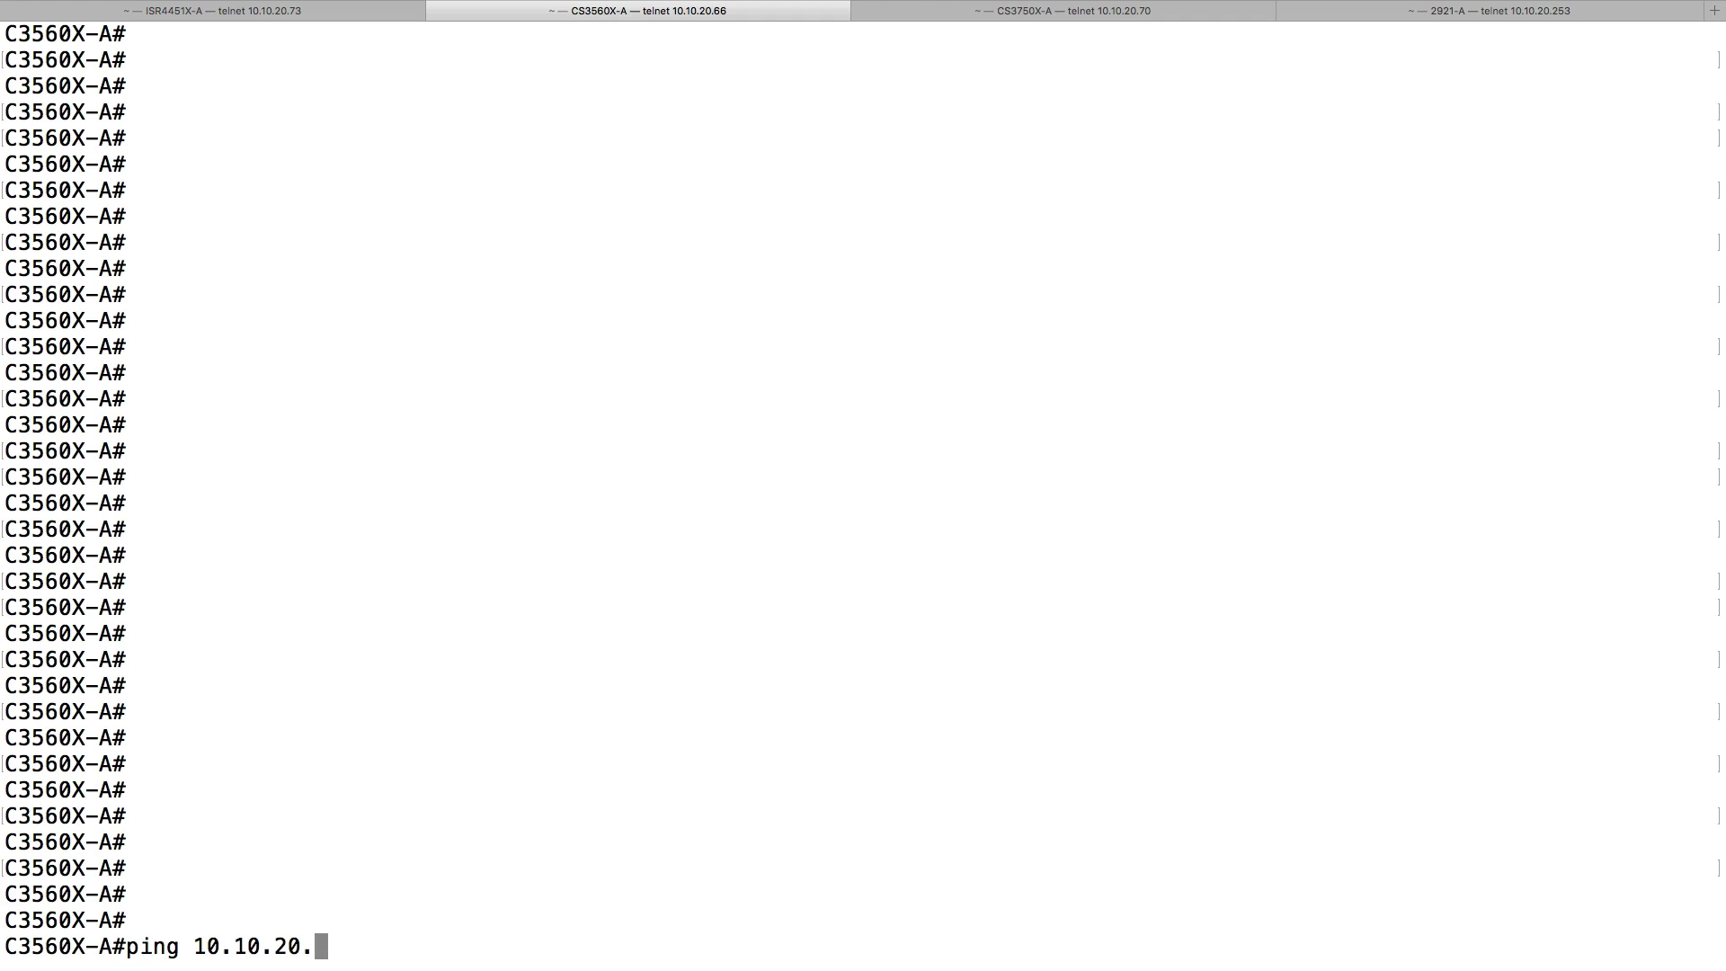
text(70)
key(Return)
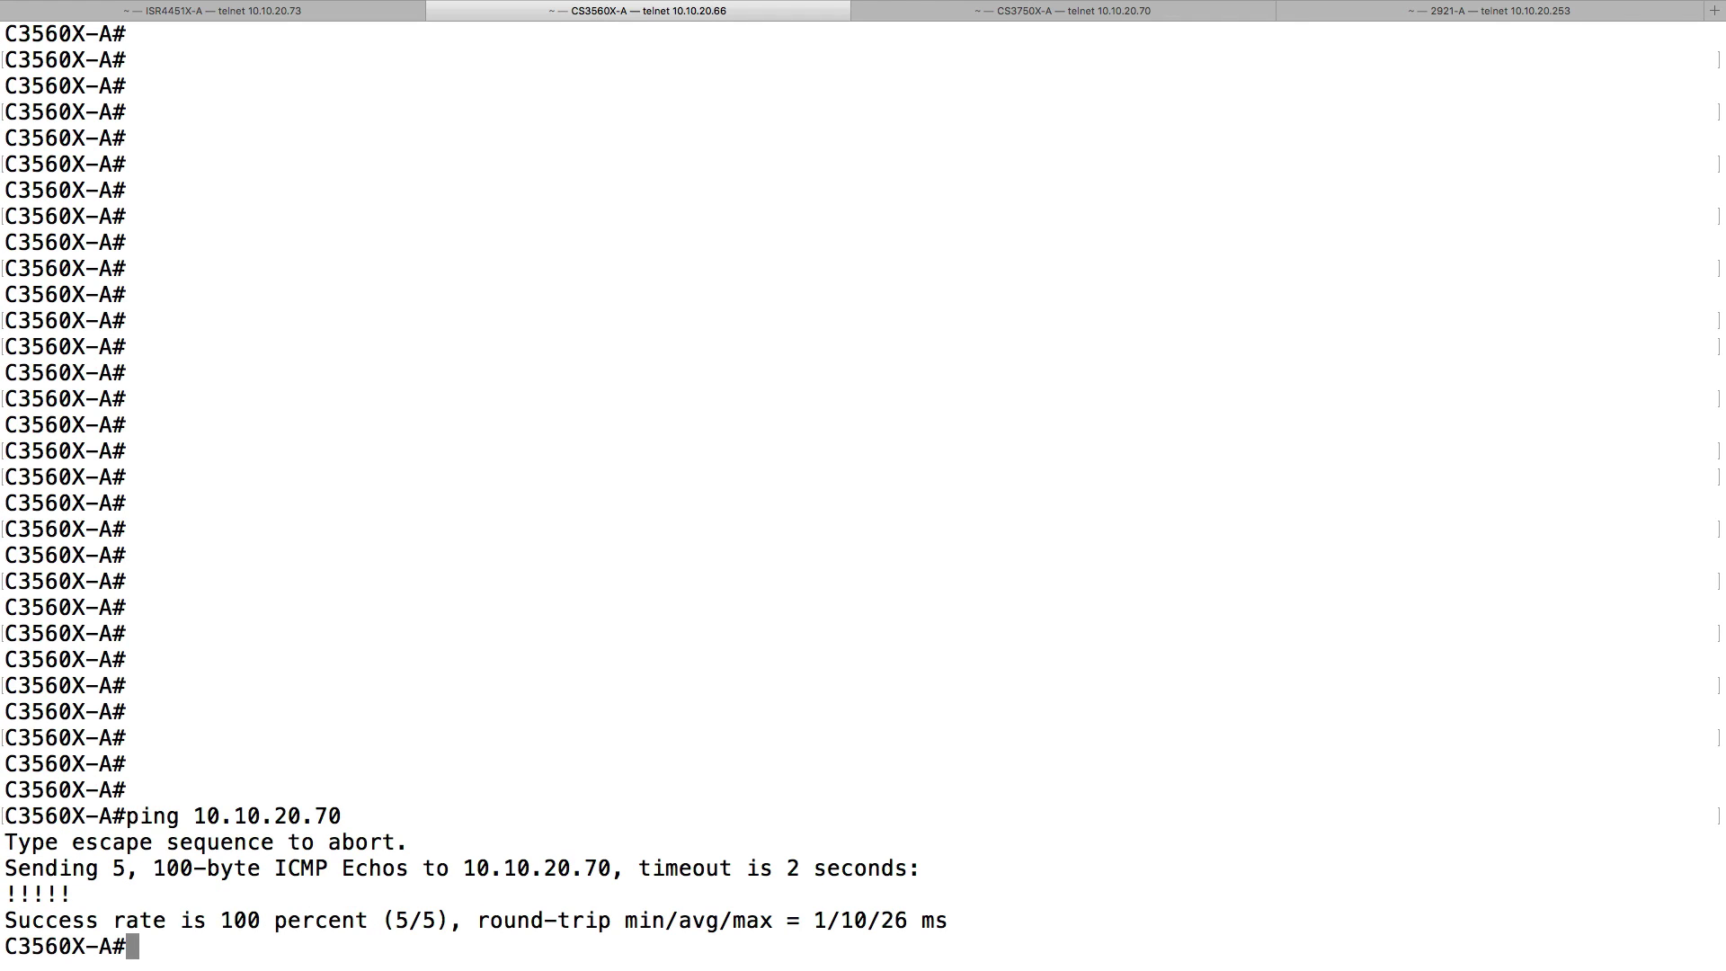
- Telnet to 10.10.20.70, log in as admin, then exit the session
text(telnet 10.10.20.)
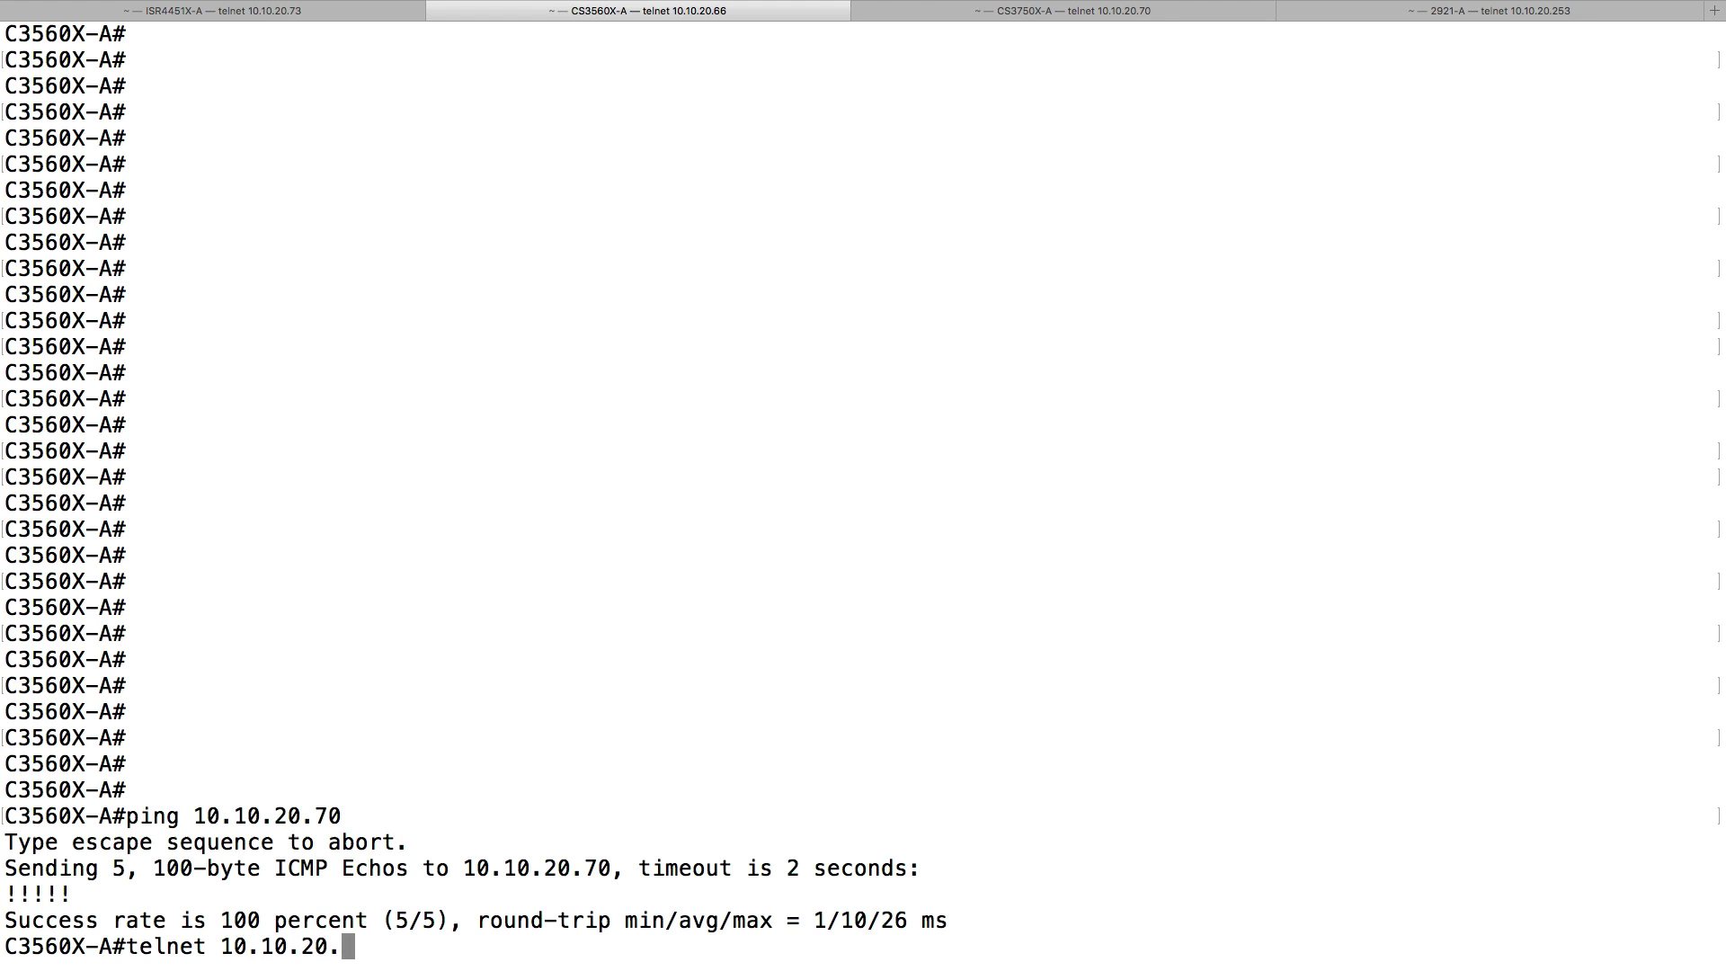
text(70)
key(Return)
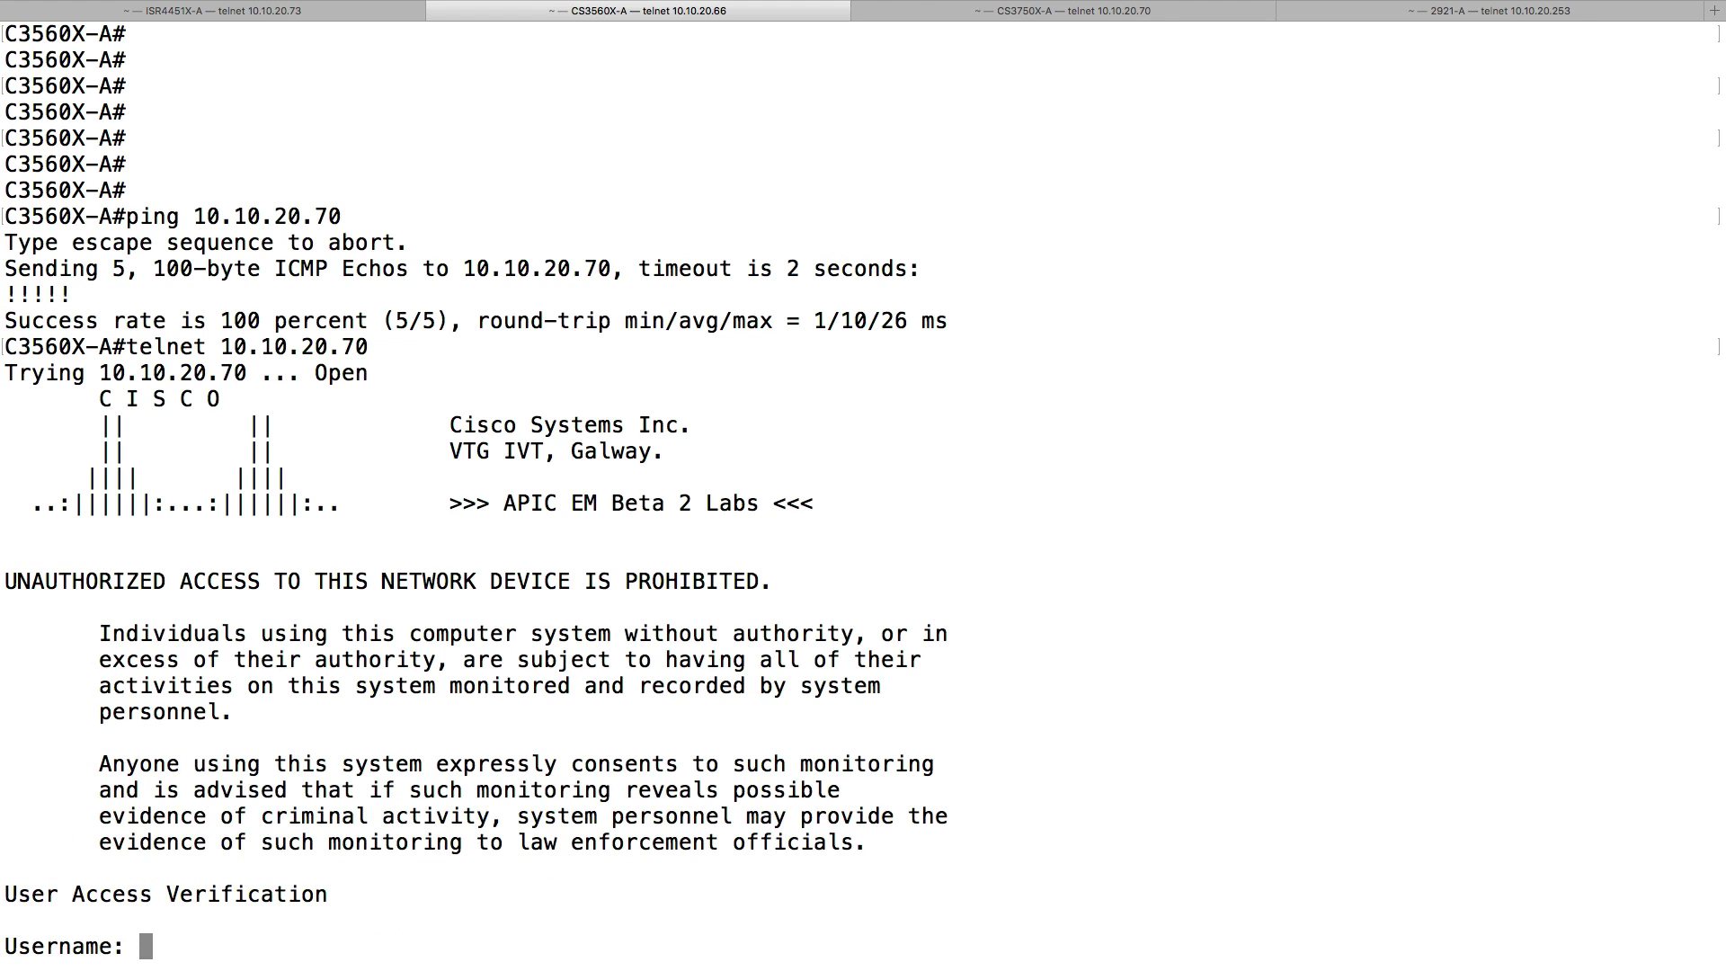
text(admin)
key(Return)
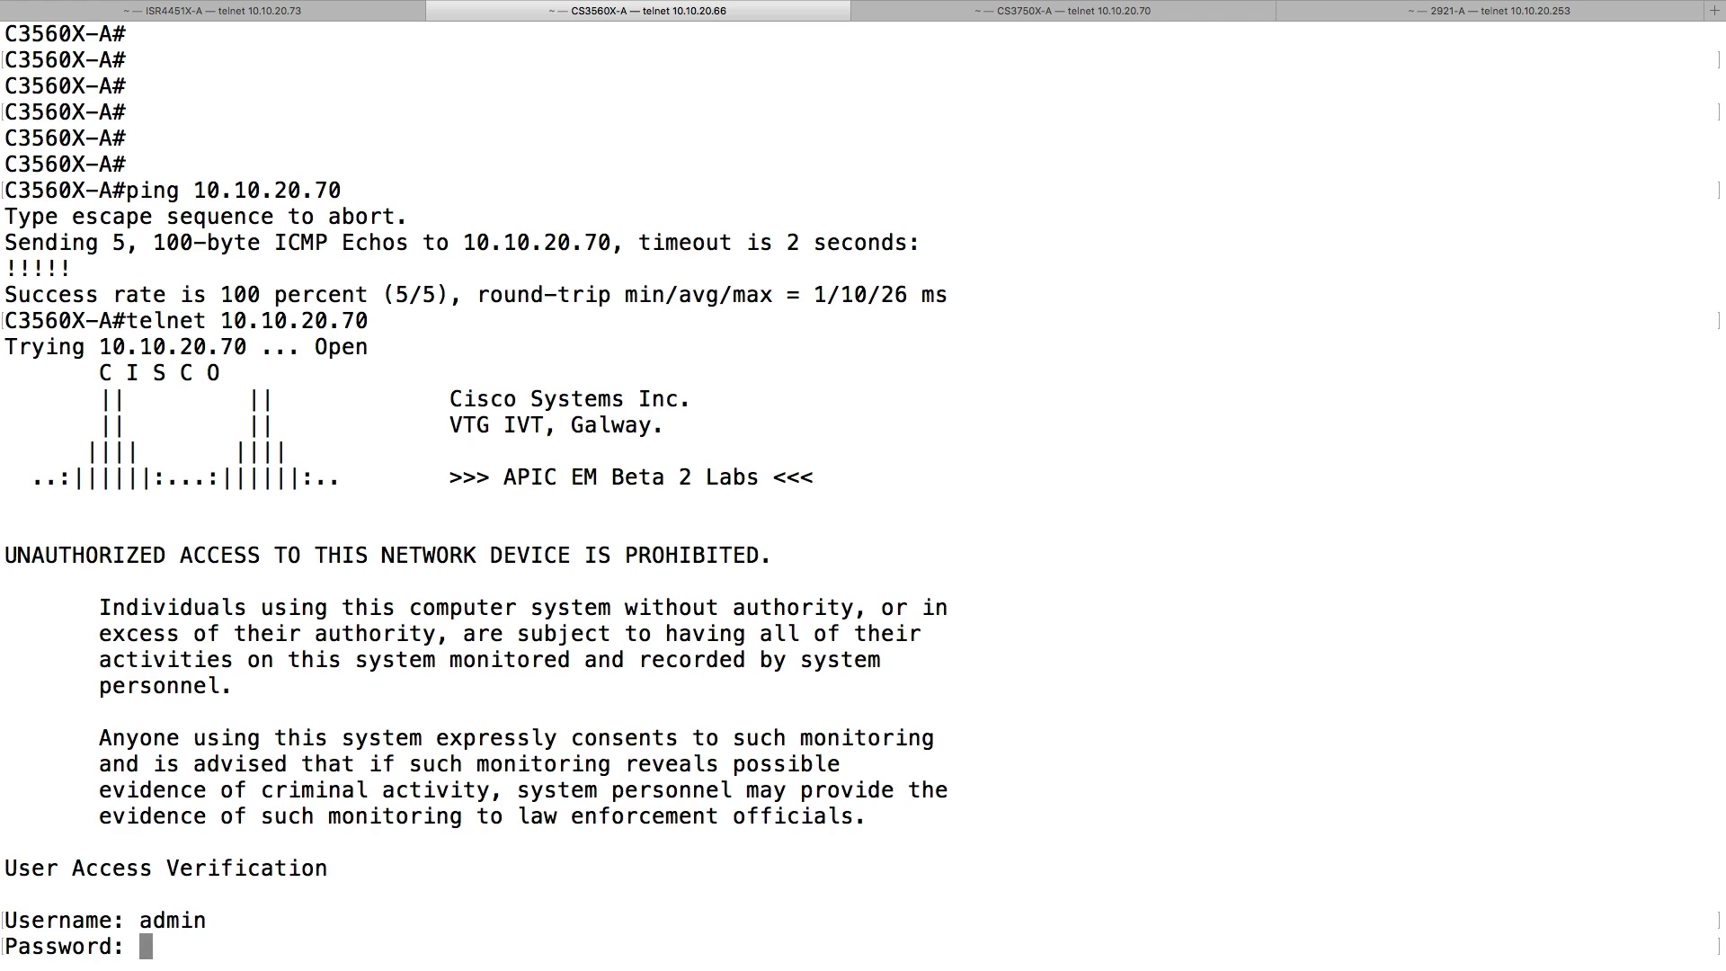
key(Return)
text(exit)
key(Return)
key(Return)
key(Return)
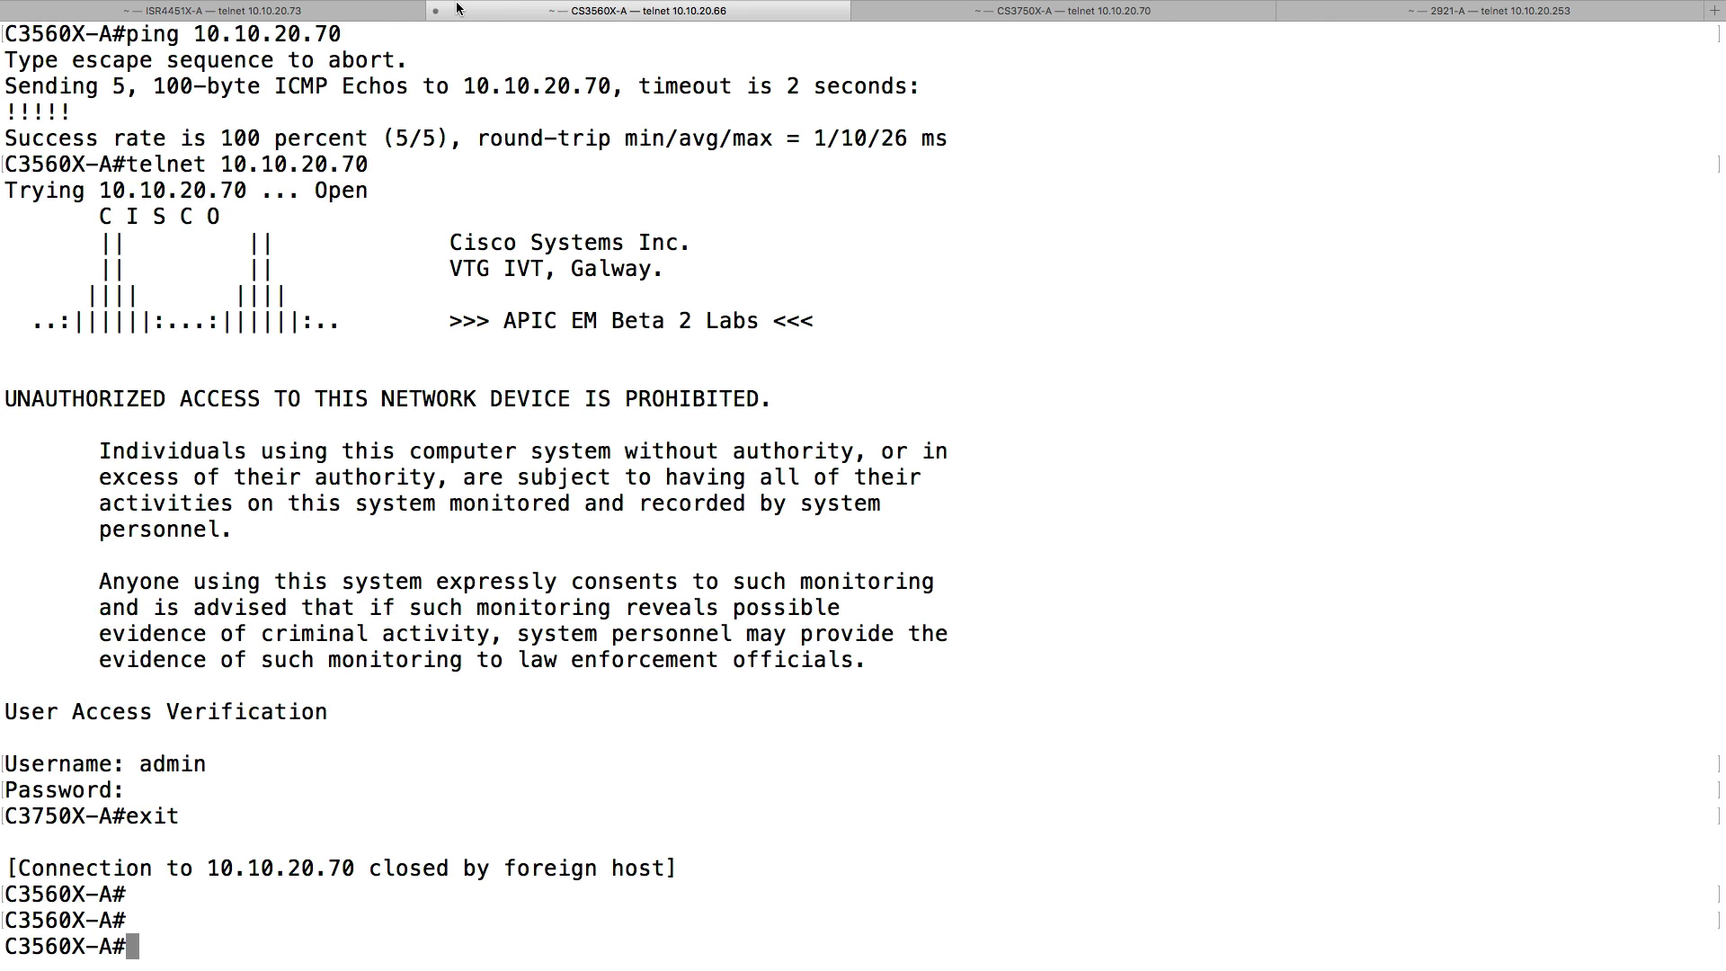
key(ctrl+Right)
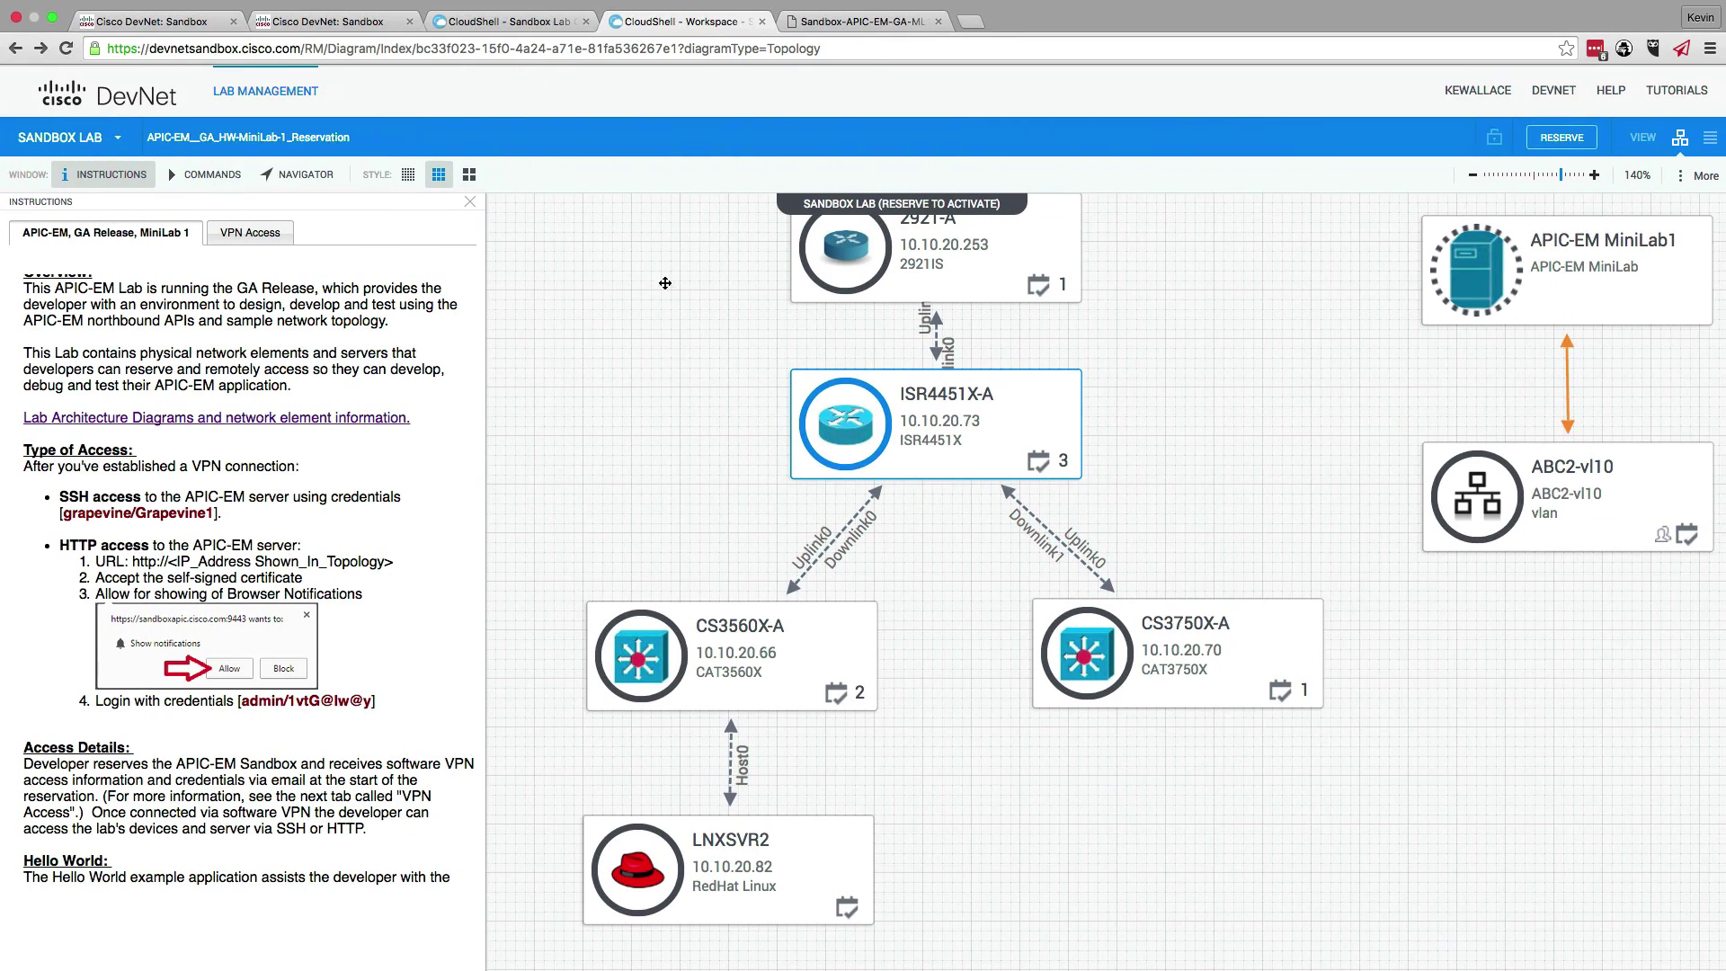
mouse_move(726, 629)
click(674, 604)
click(1084, 610)
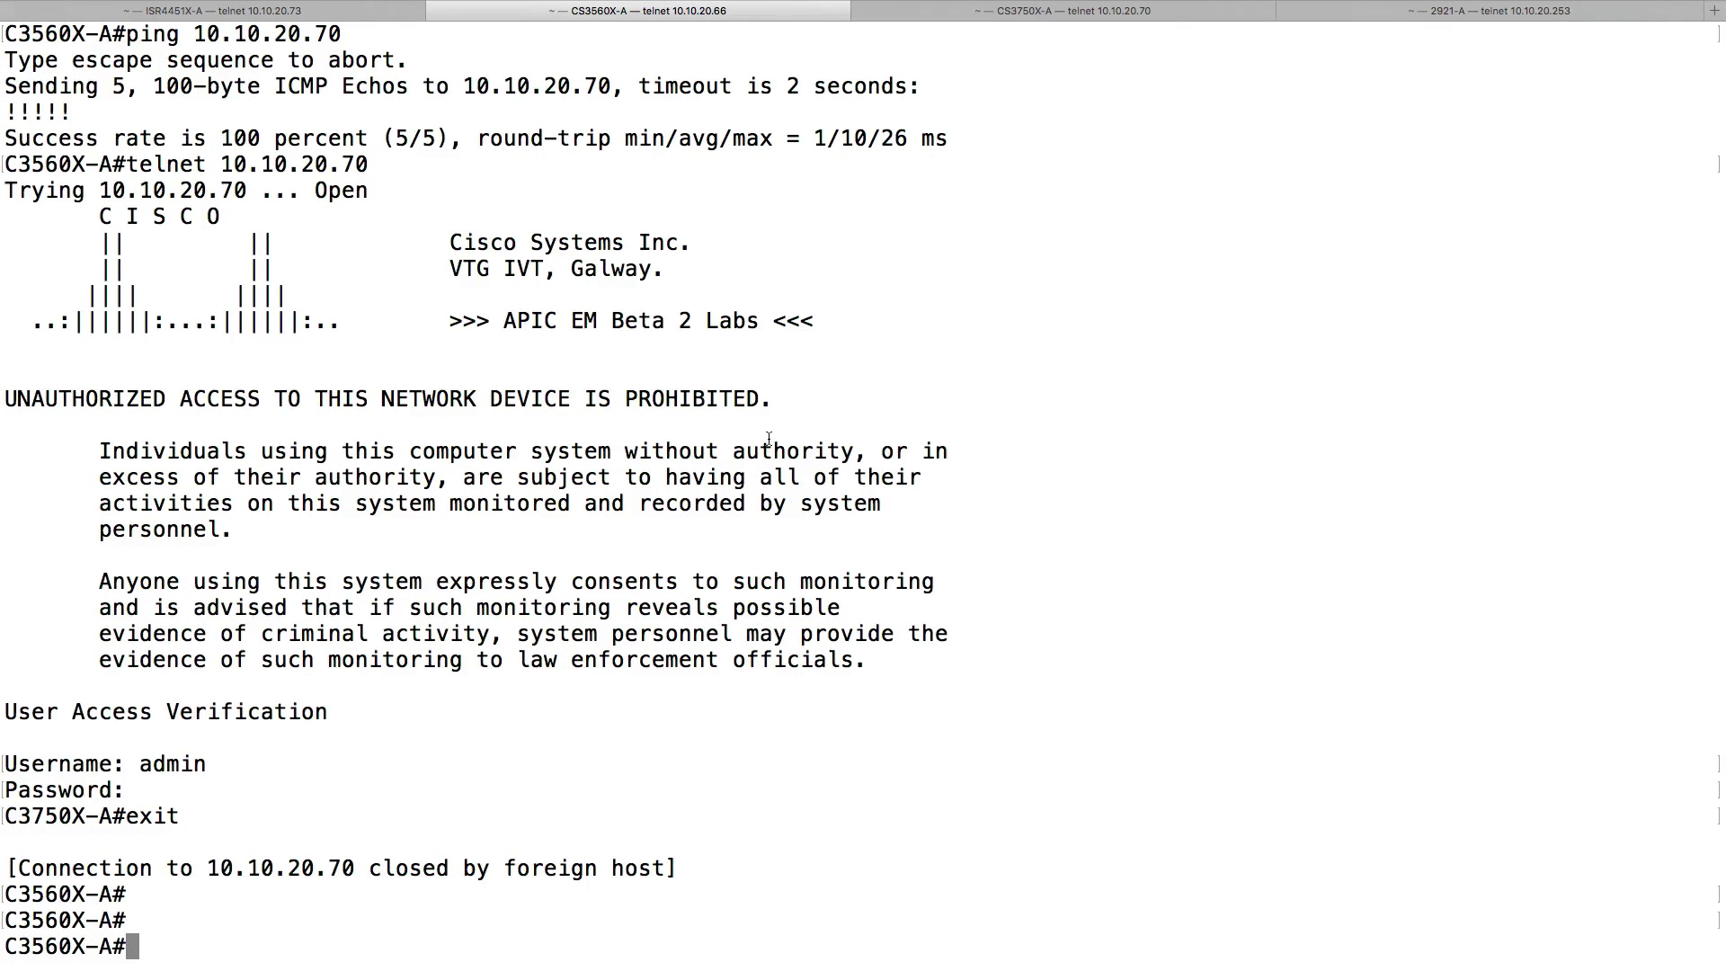
- On ISR4451X-A, create extended ACL APIC-EM denying tcp 10.10.20.66 to 10.10.20.70 eq 23, permitting ip any any
click(251, 14)
text(conf term)
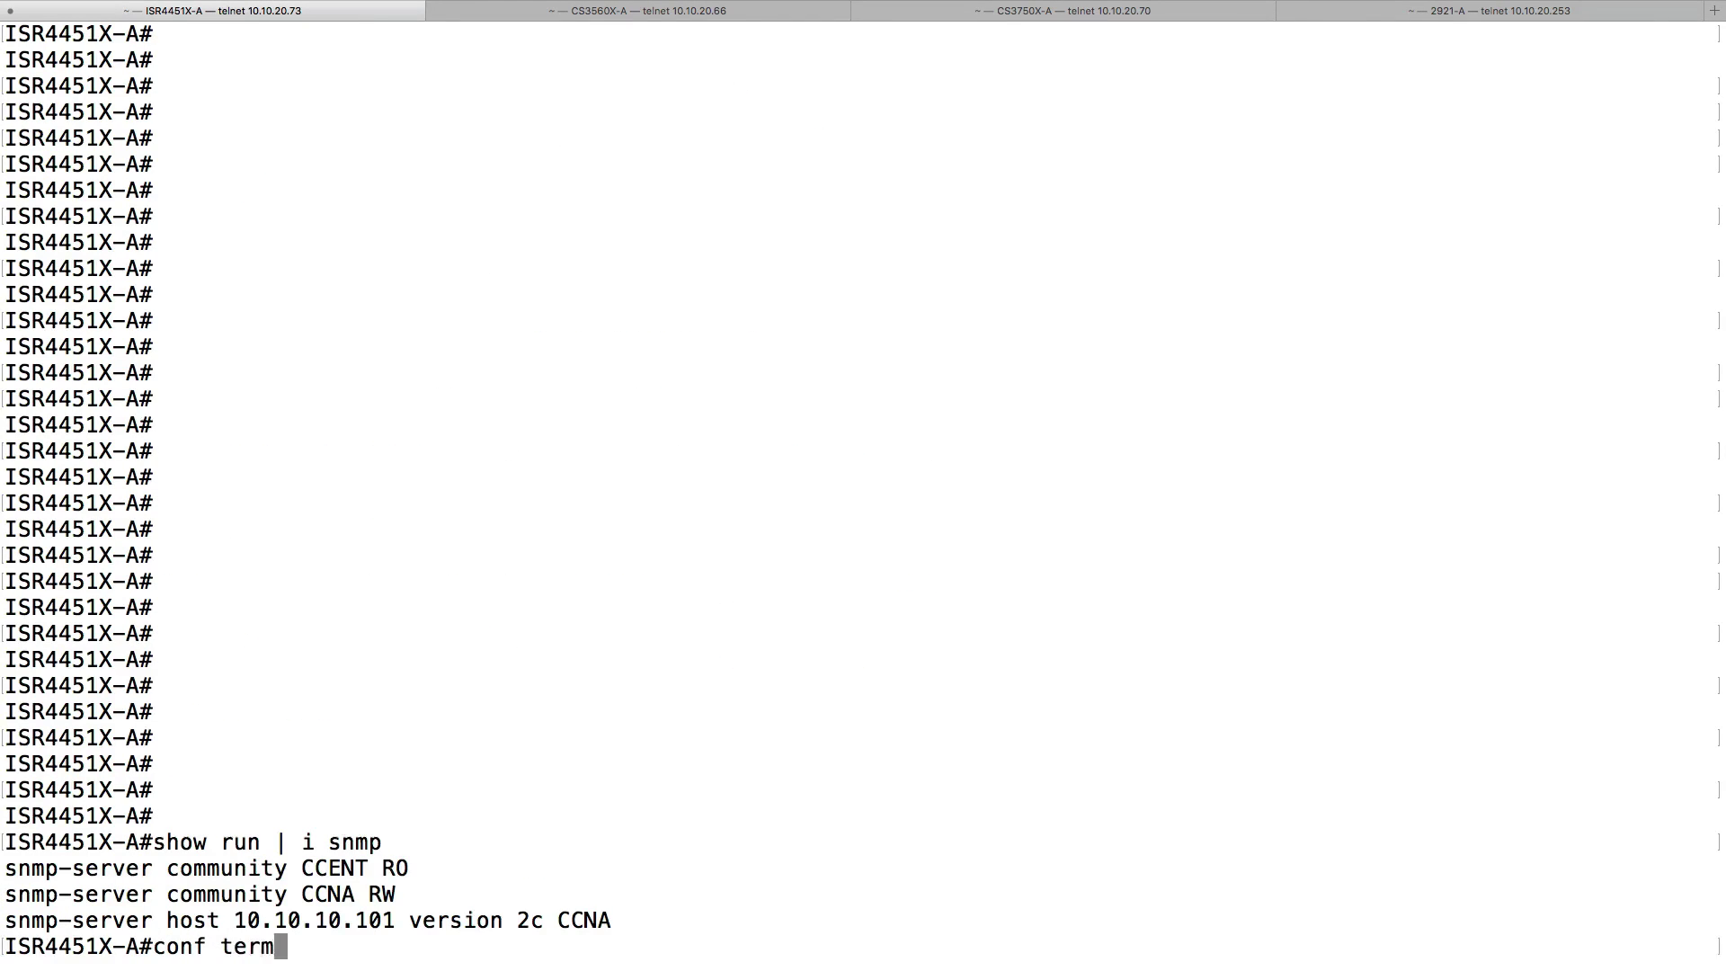
key(Return)
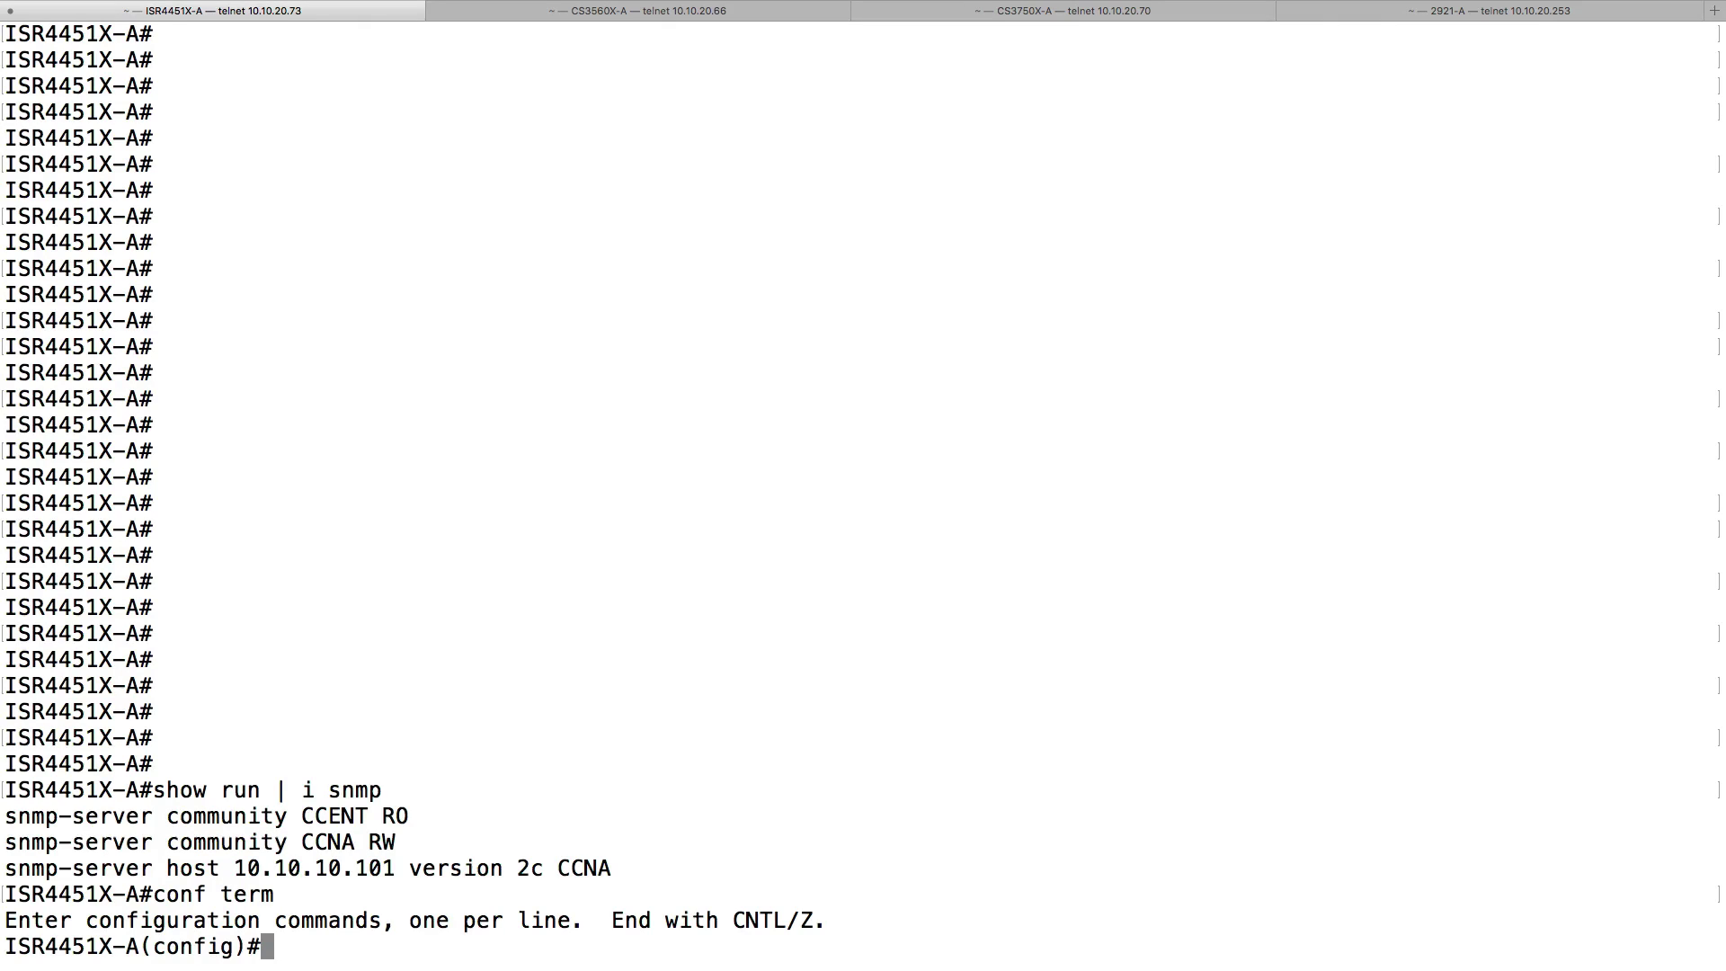
text(ip acces)
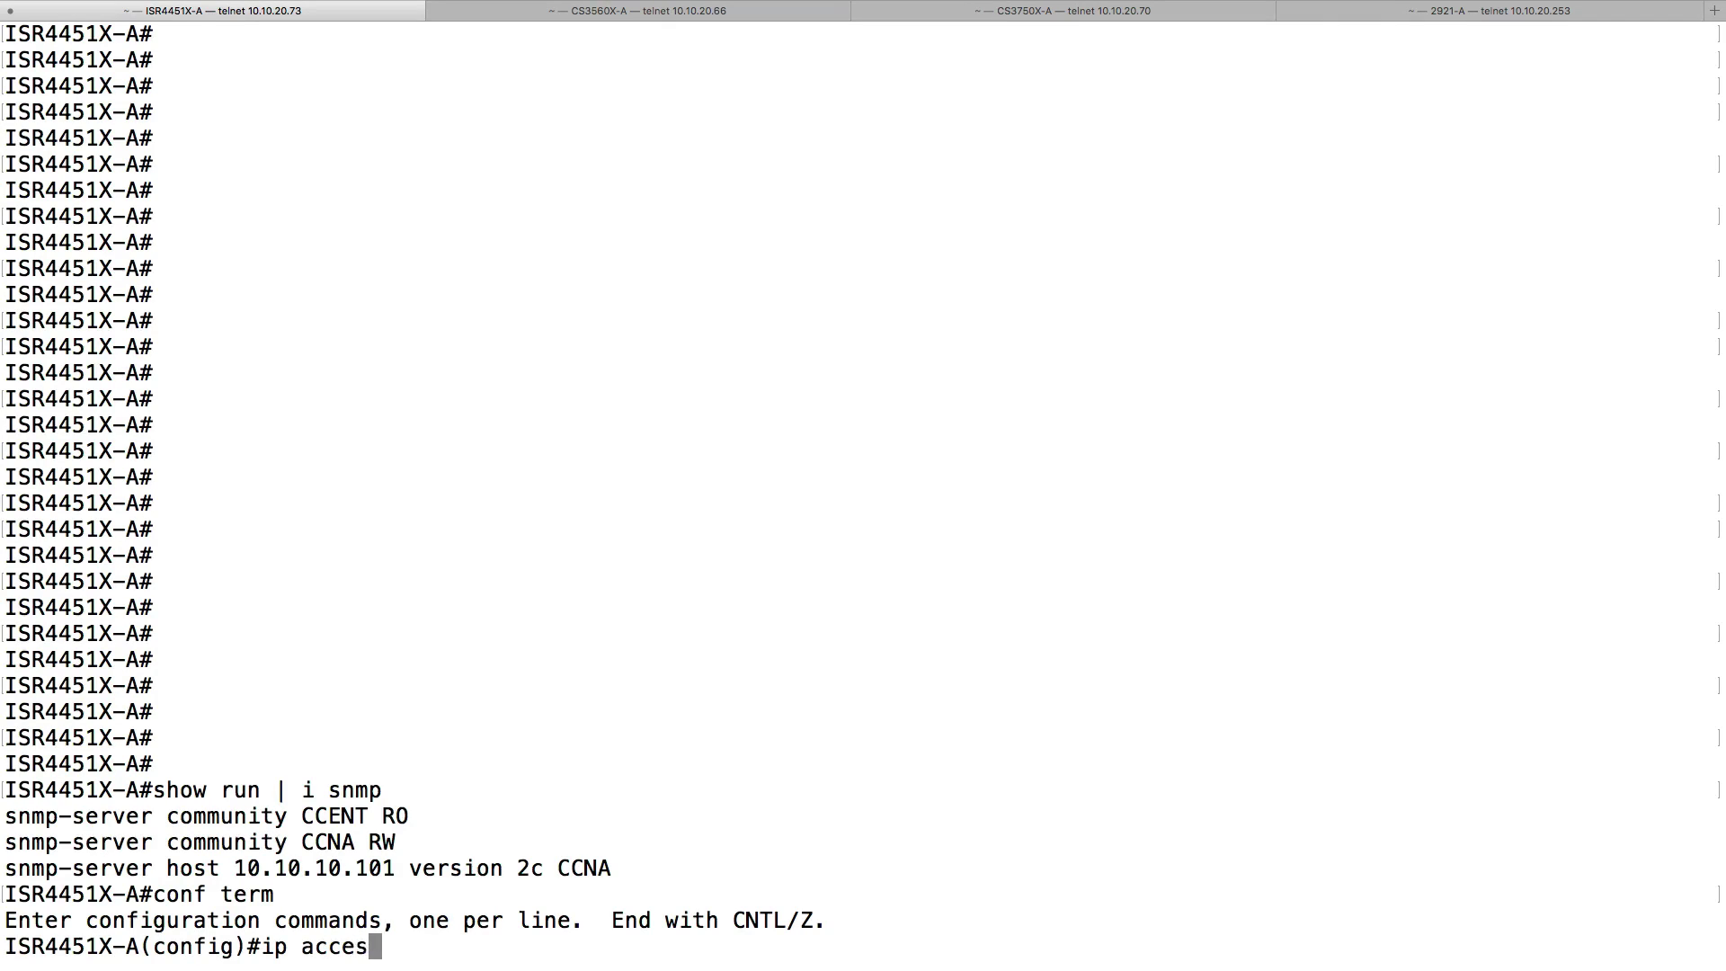
text(s-list ext)
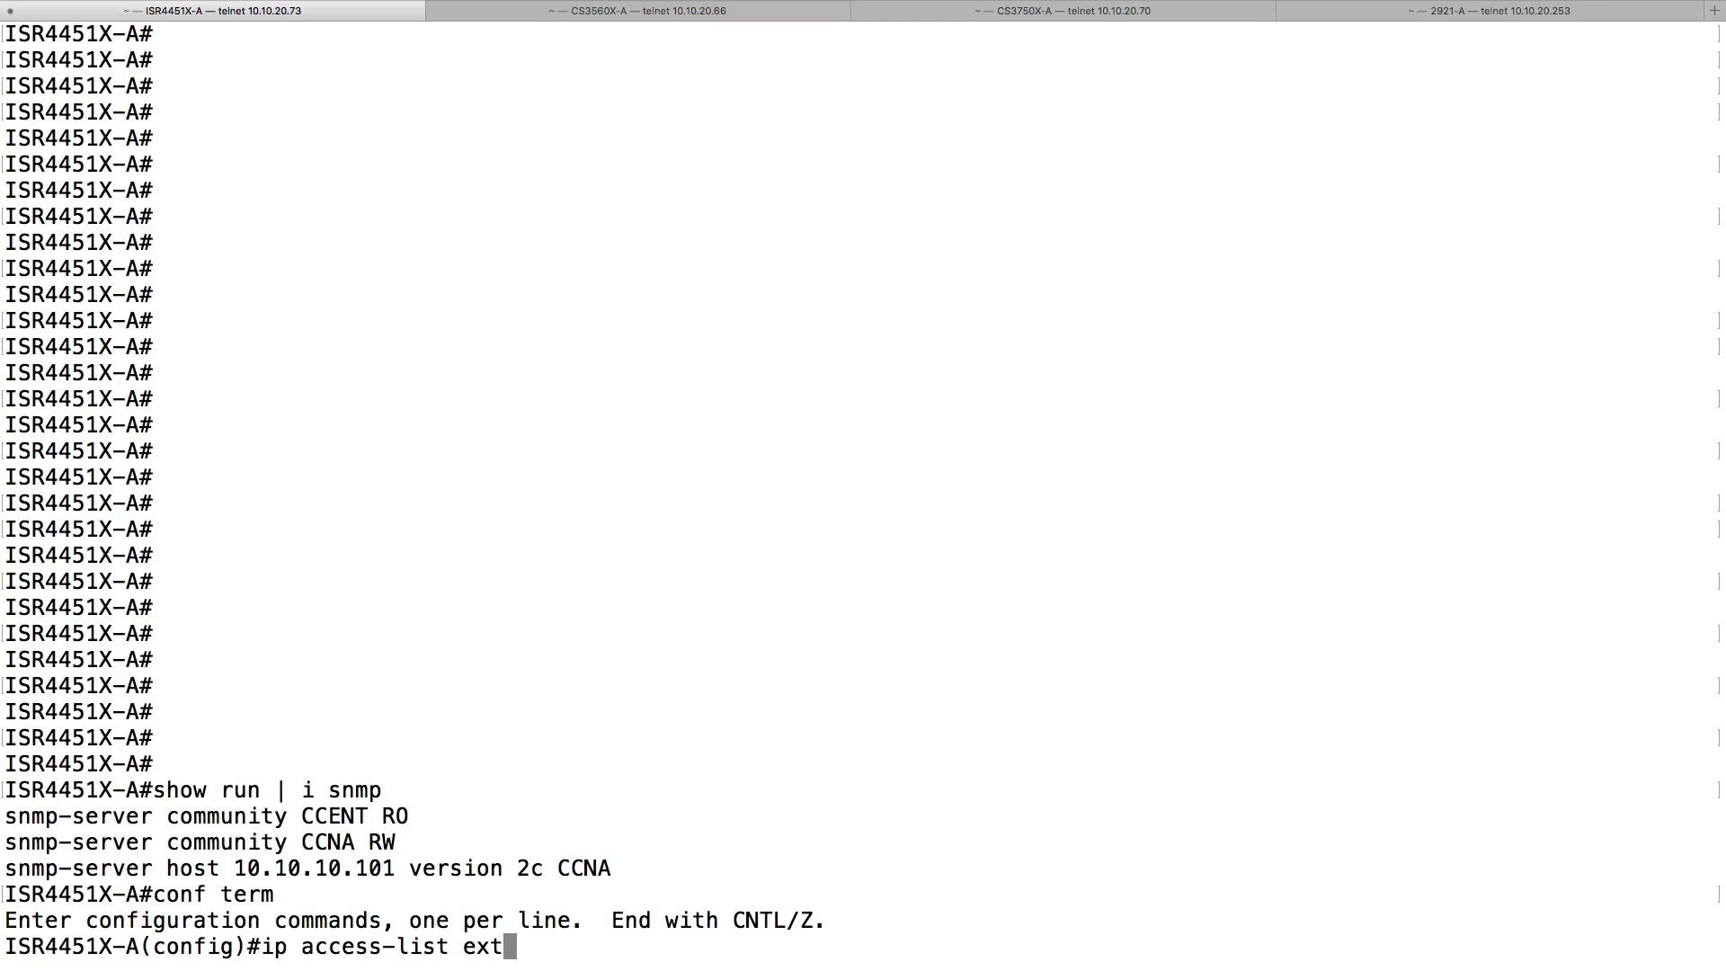
key(Tab)
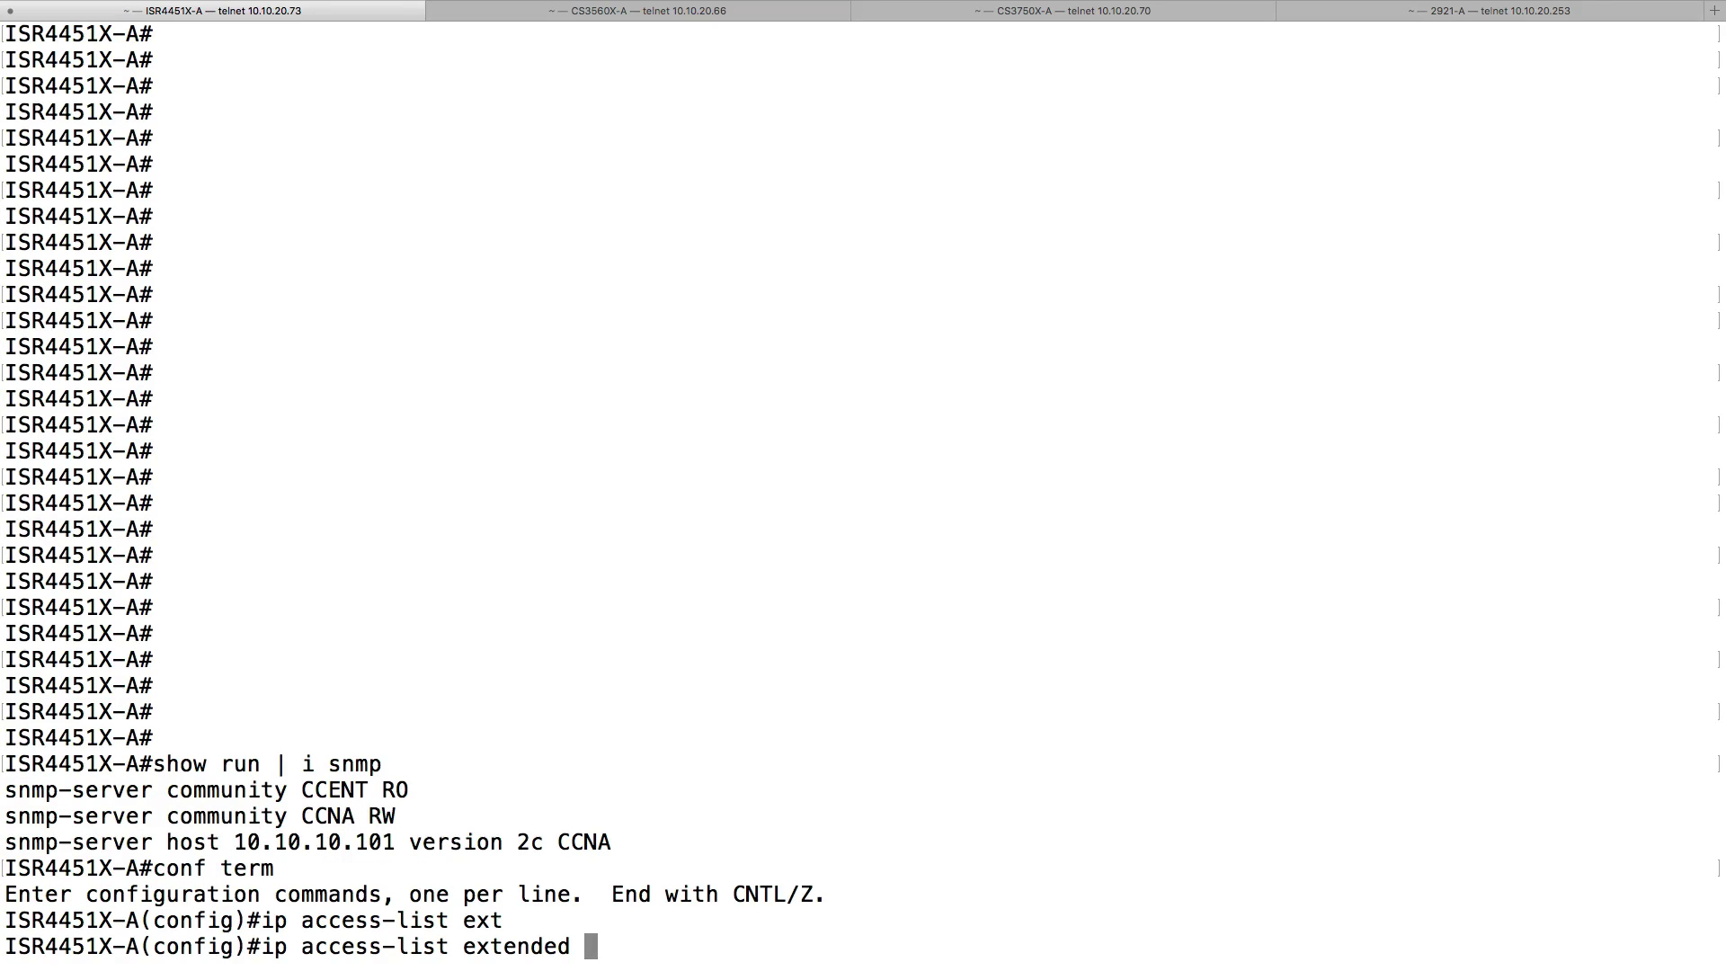
text(APIC-EM)
key(Return)
text(deny tcp)
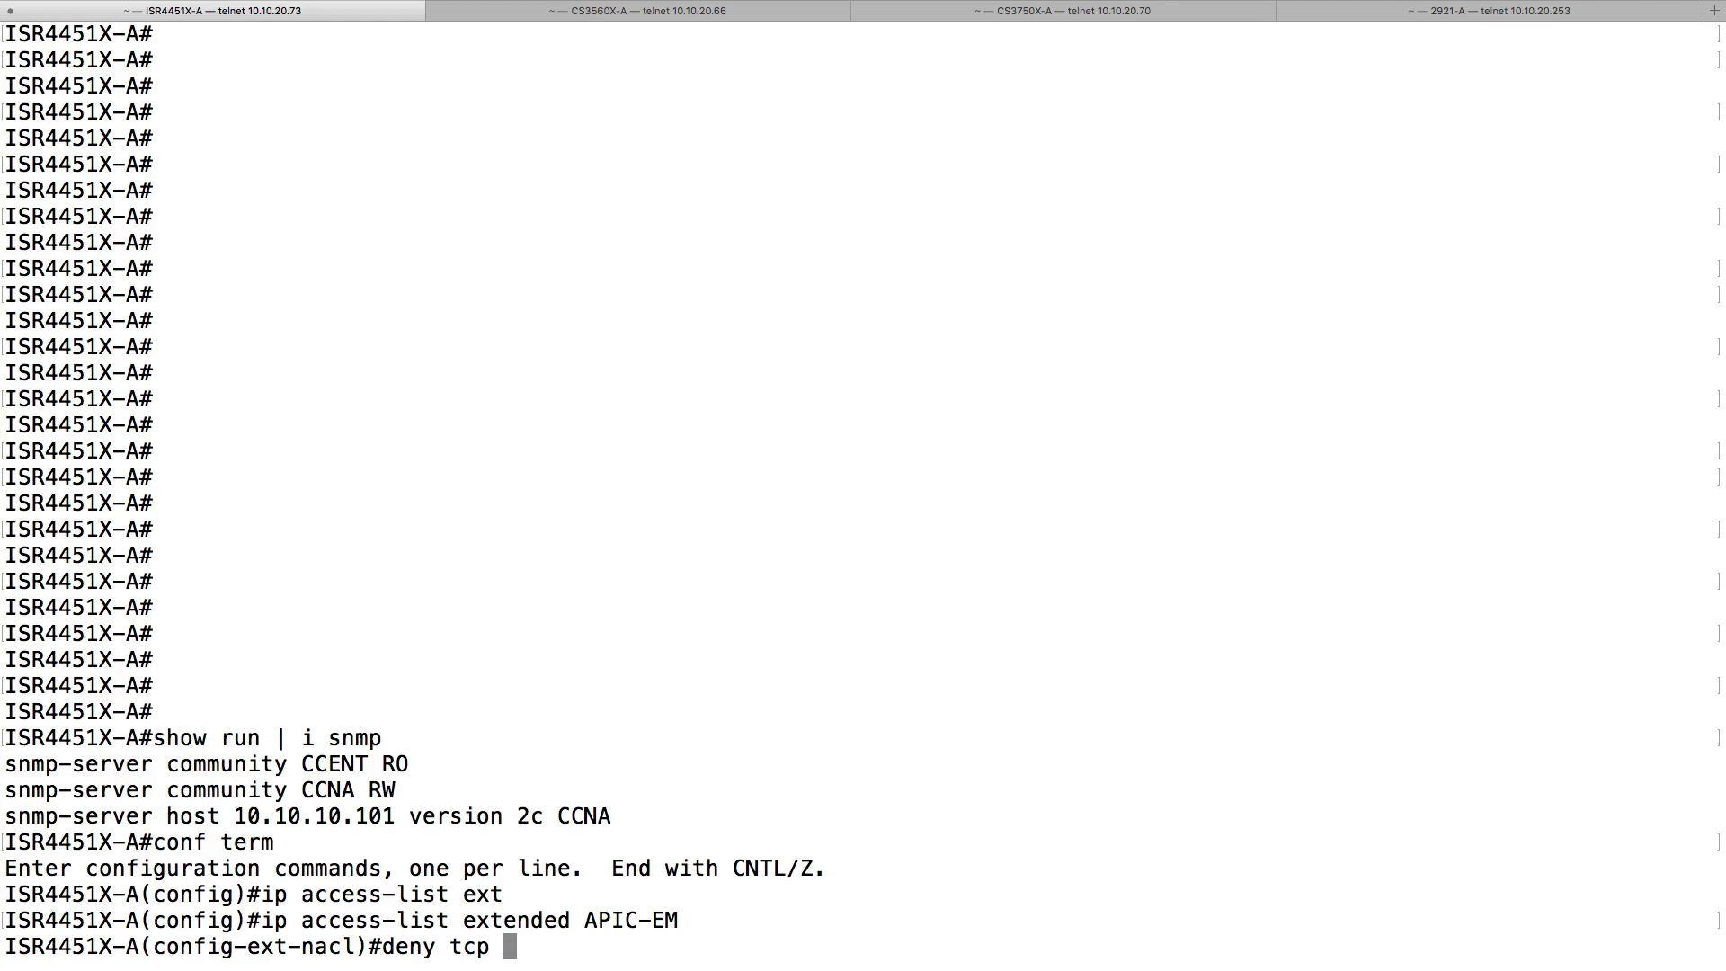
text( host 10.10.20)
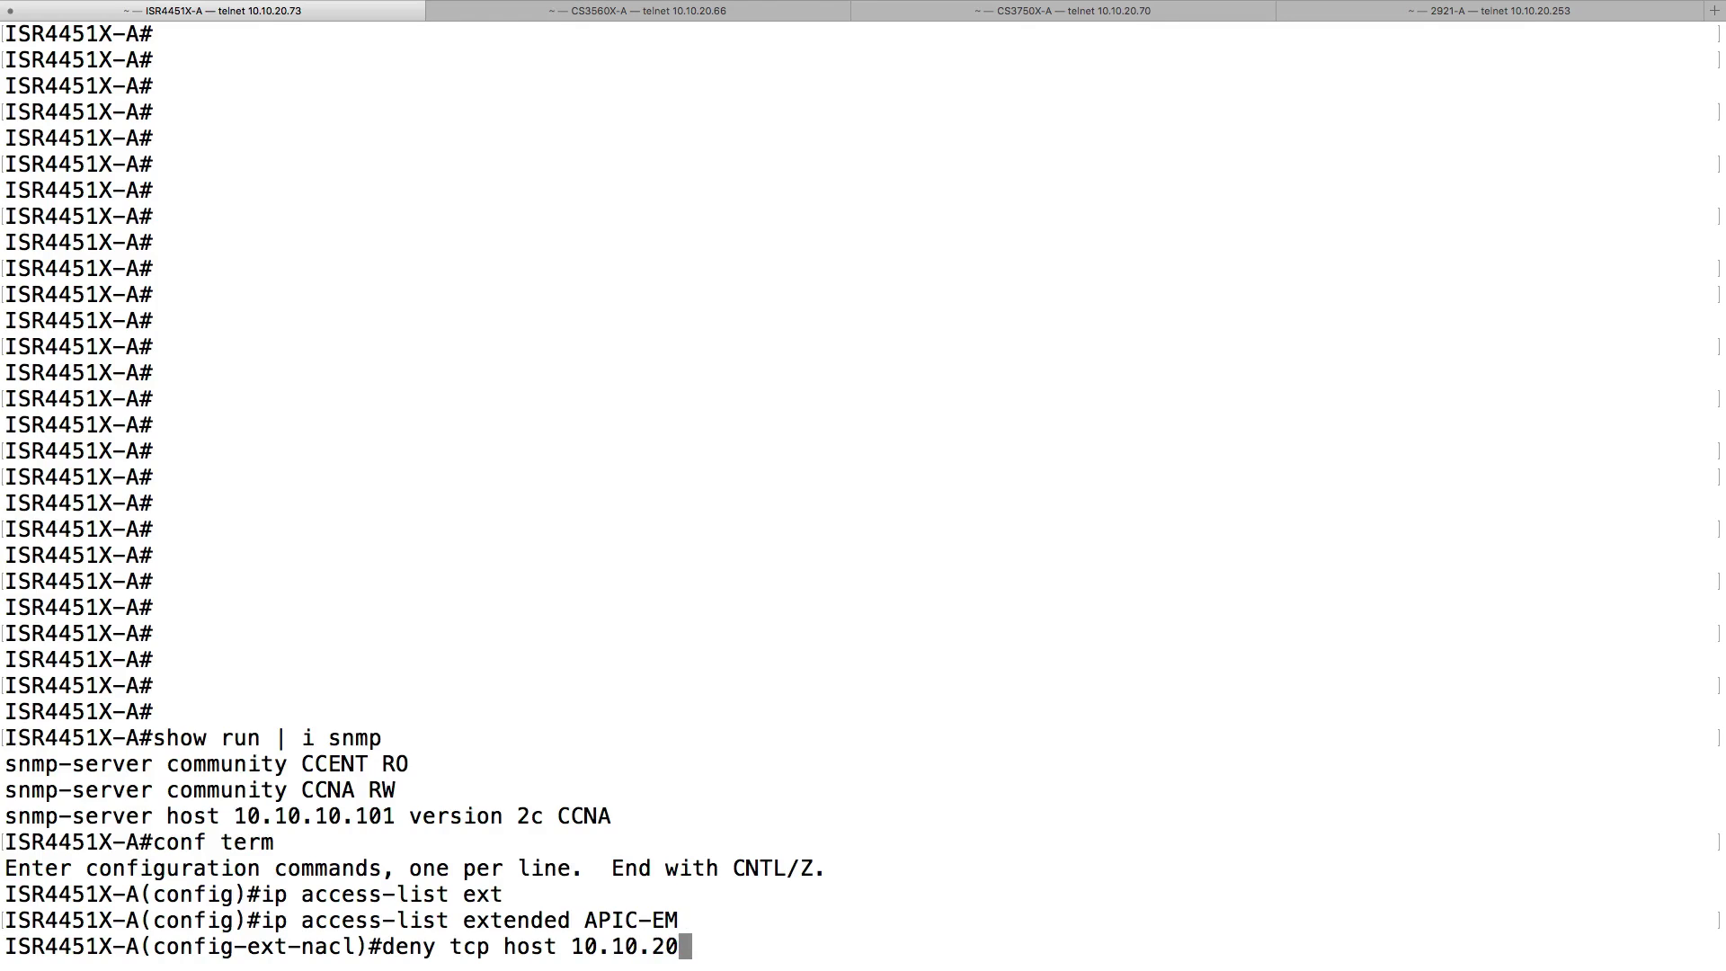
text(.66 )
text(host 10.1)
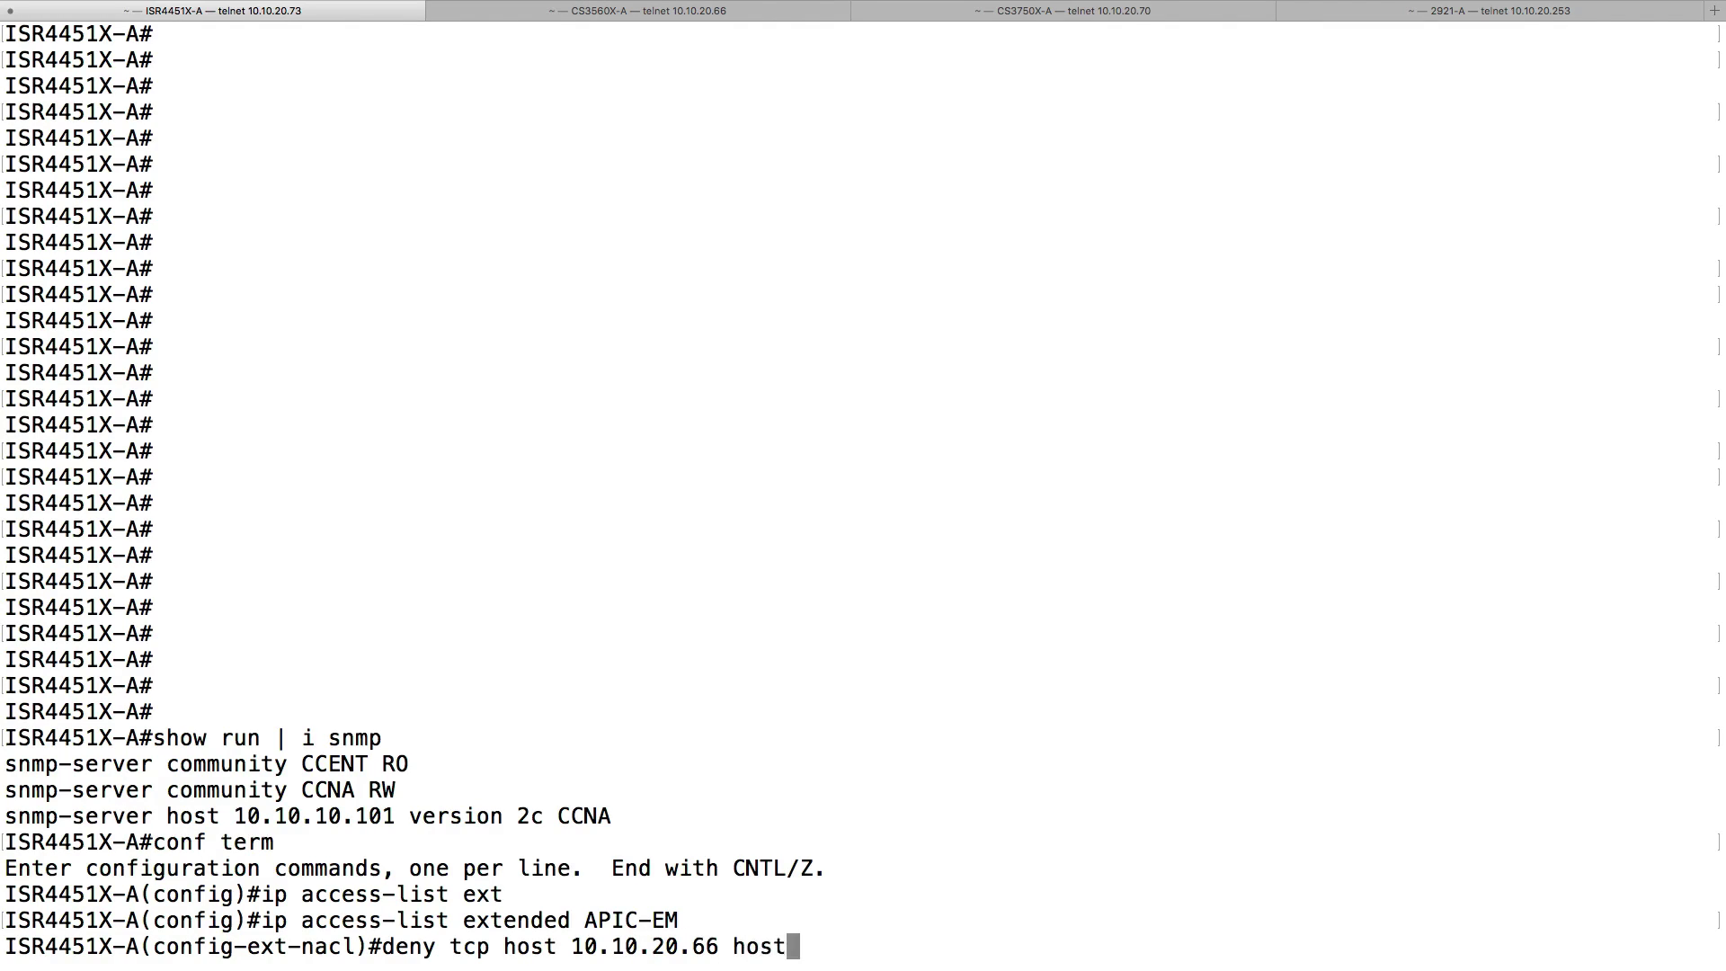
text(0.)
text(.70 )
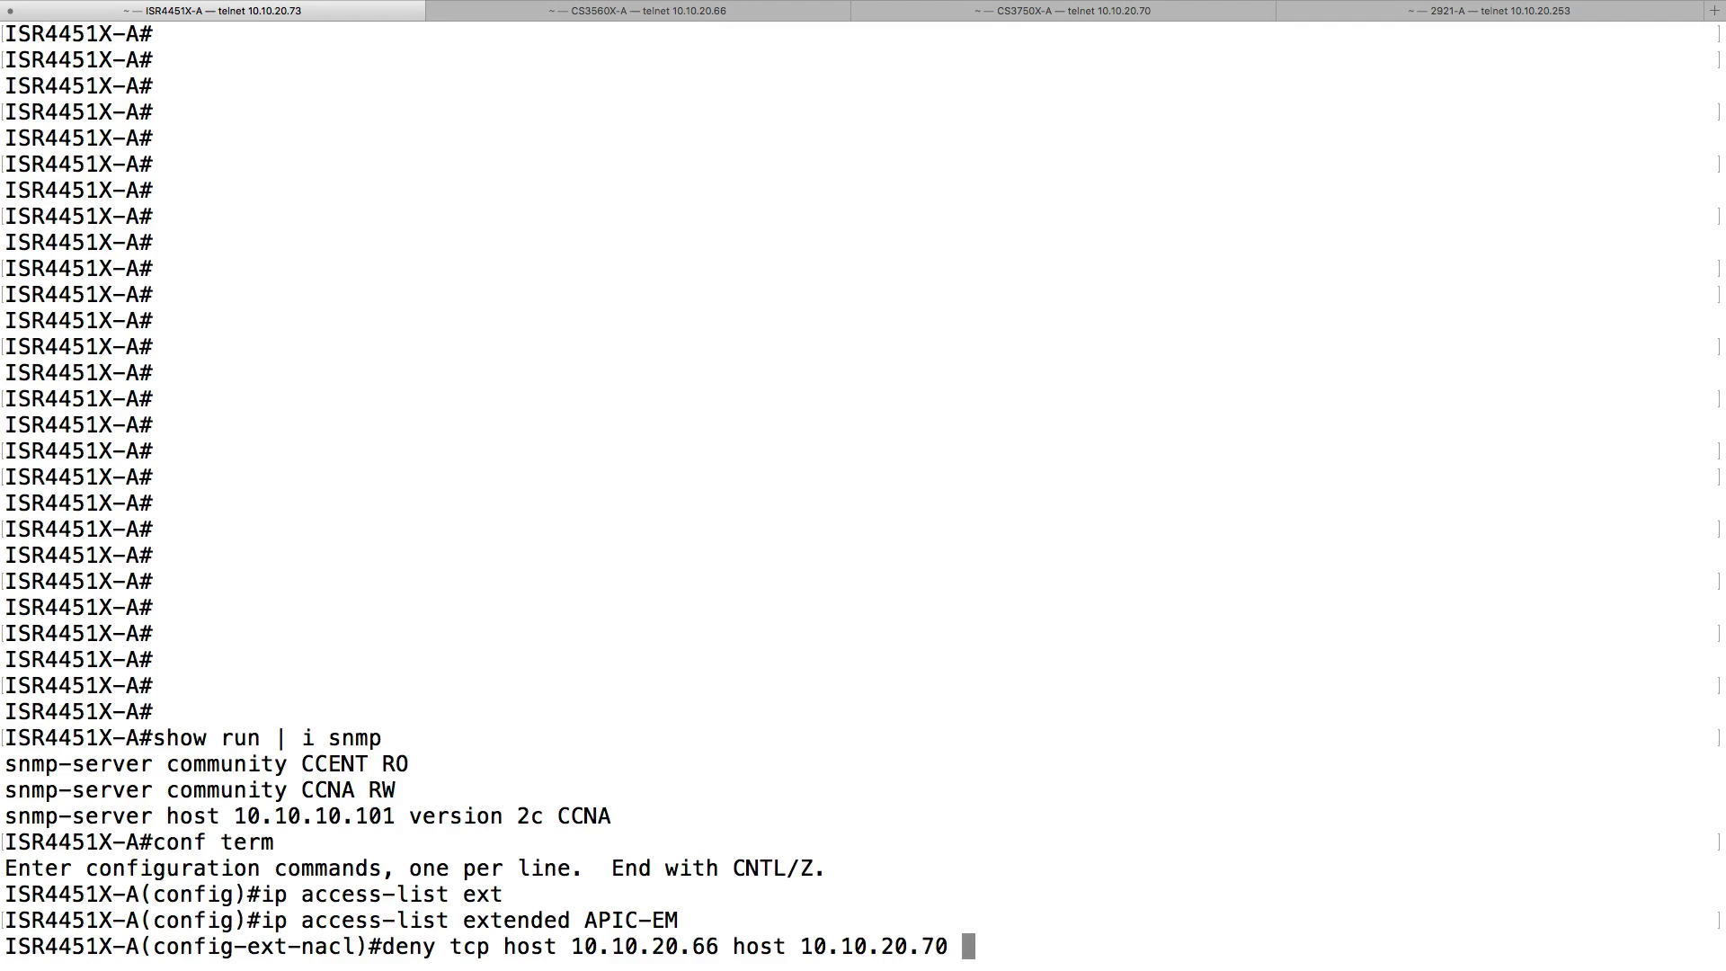
text(eq 23)
key(Return)
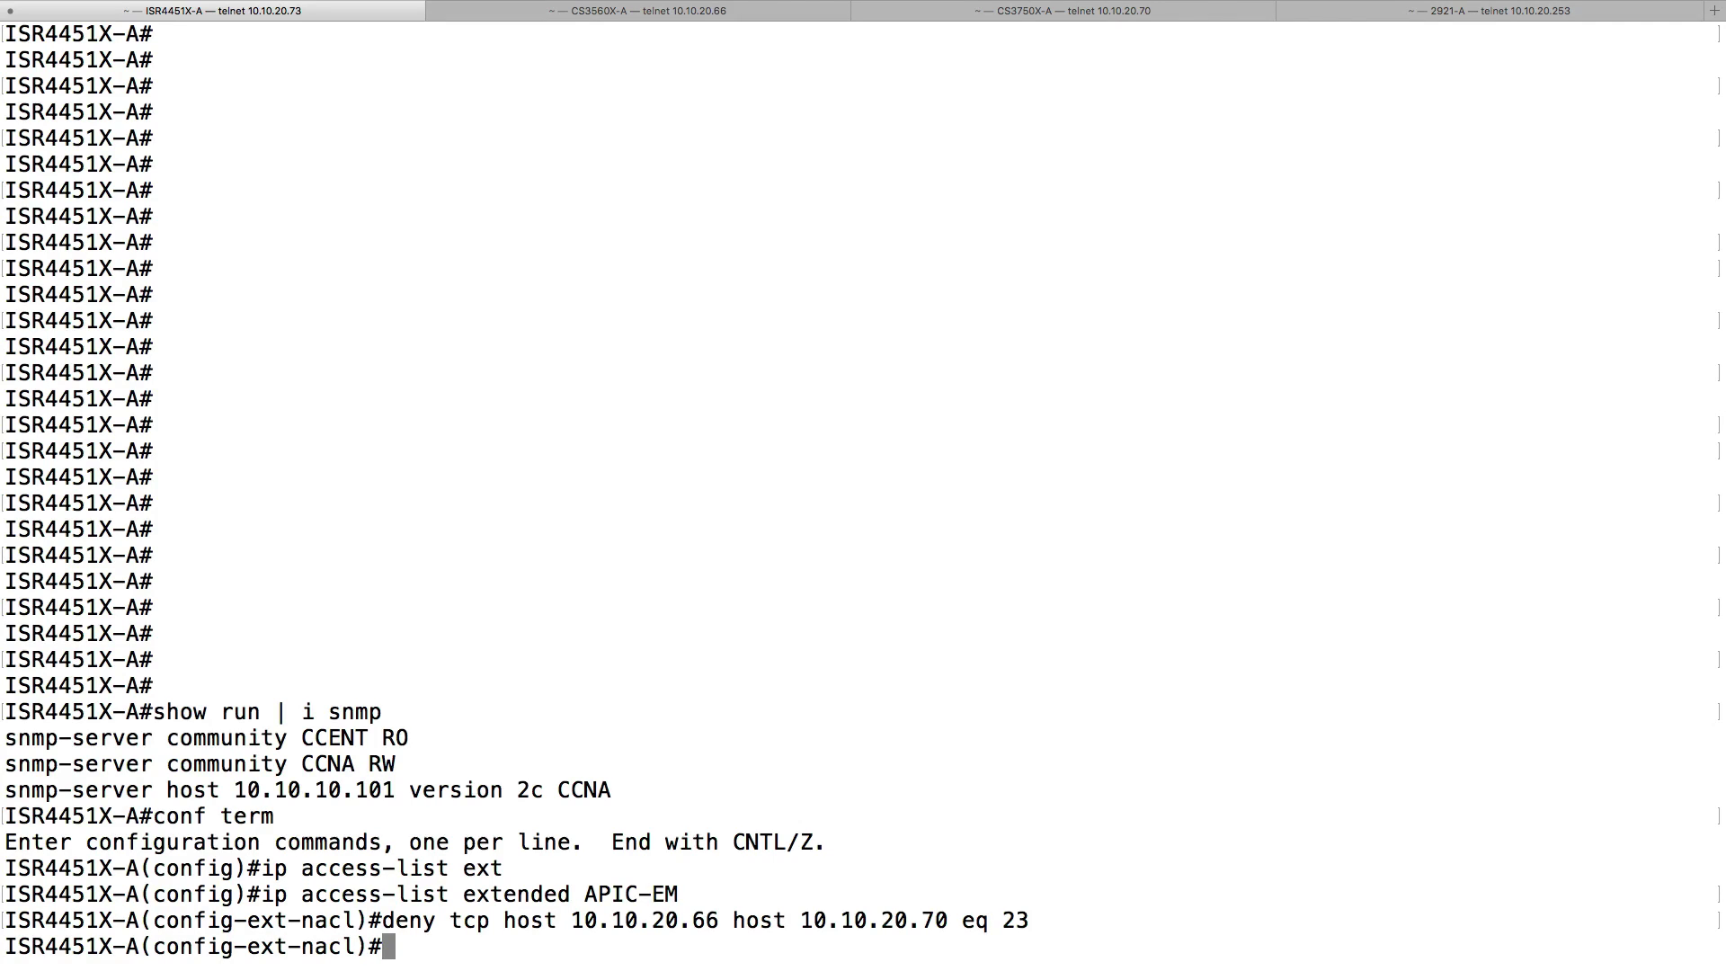
text(permit ip any any)
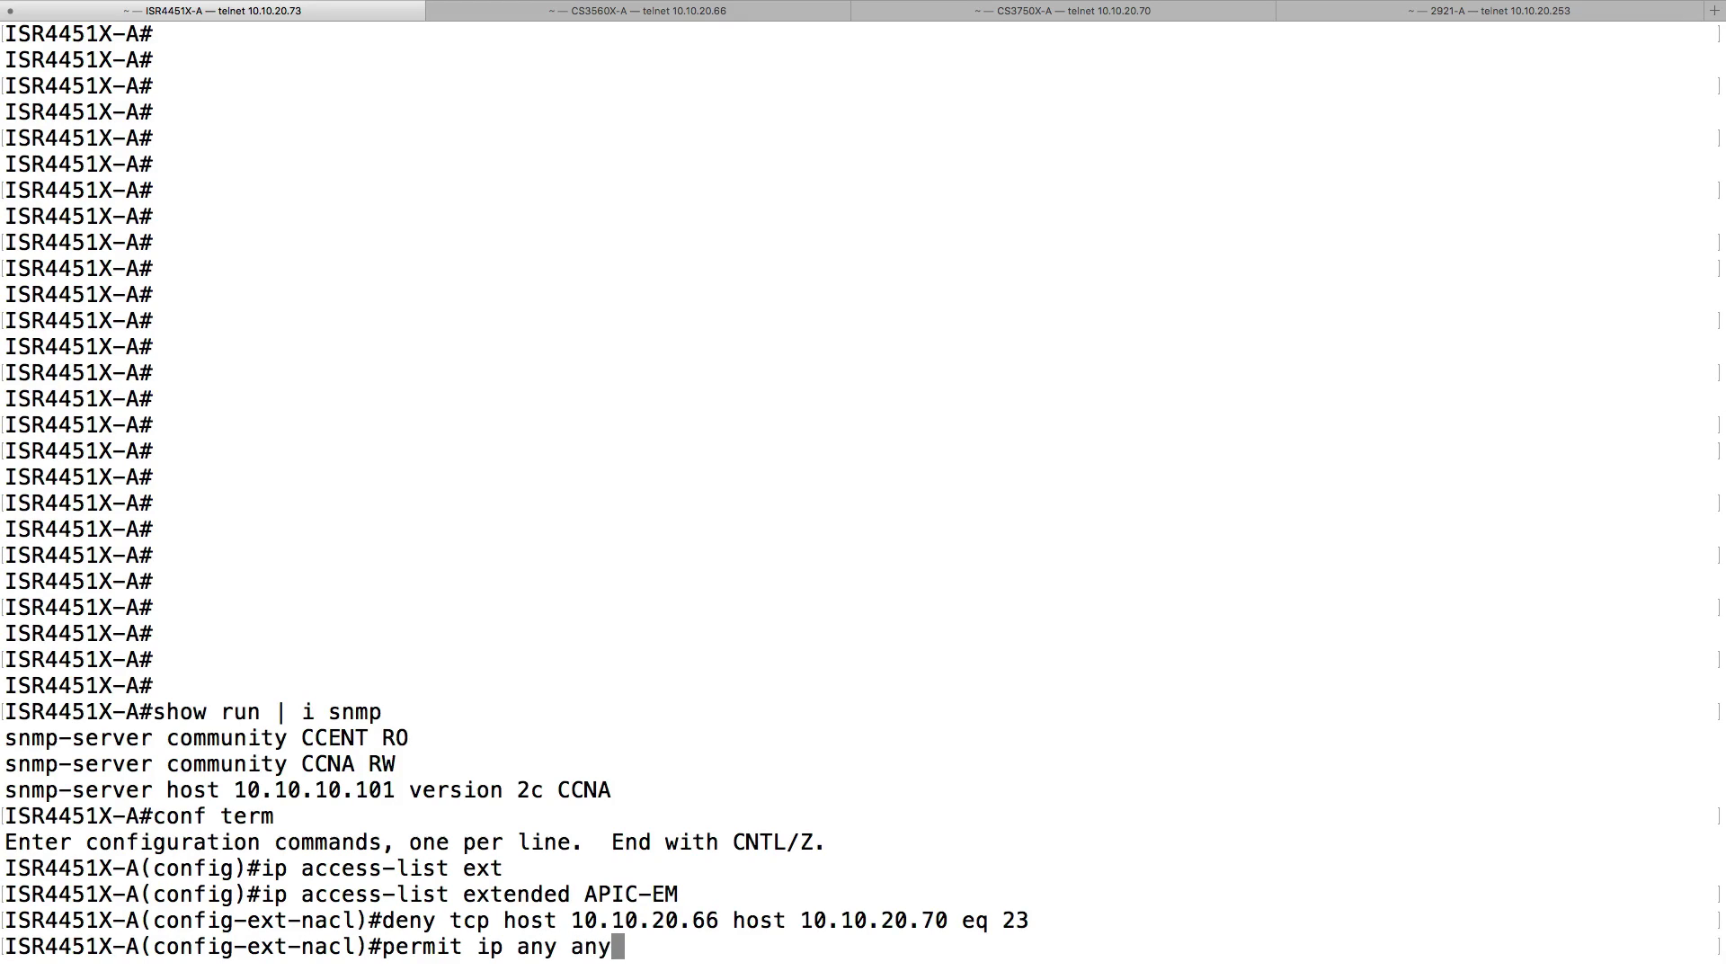
key(Return)
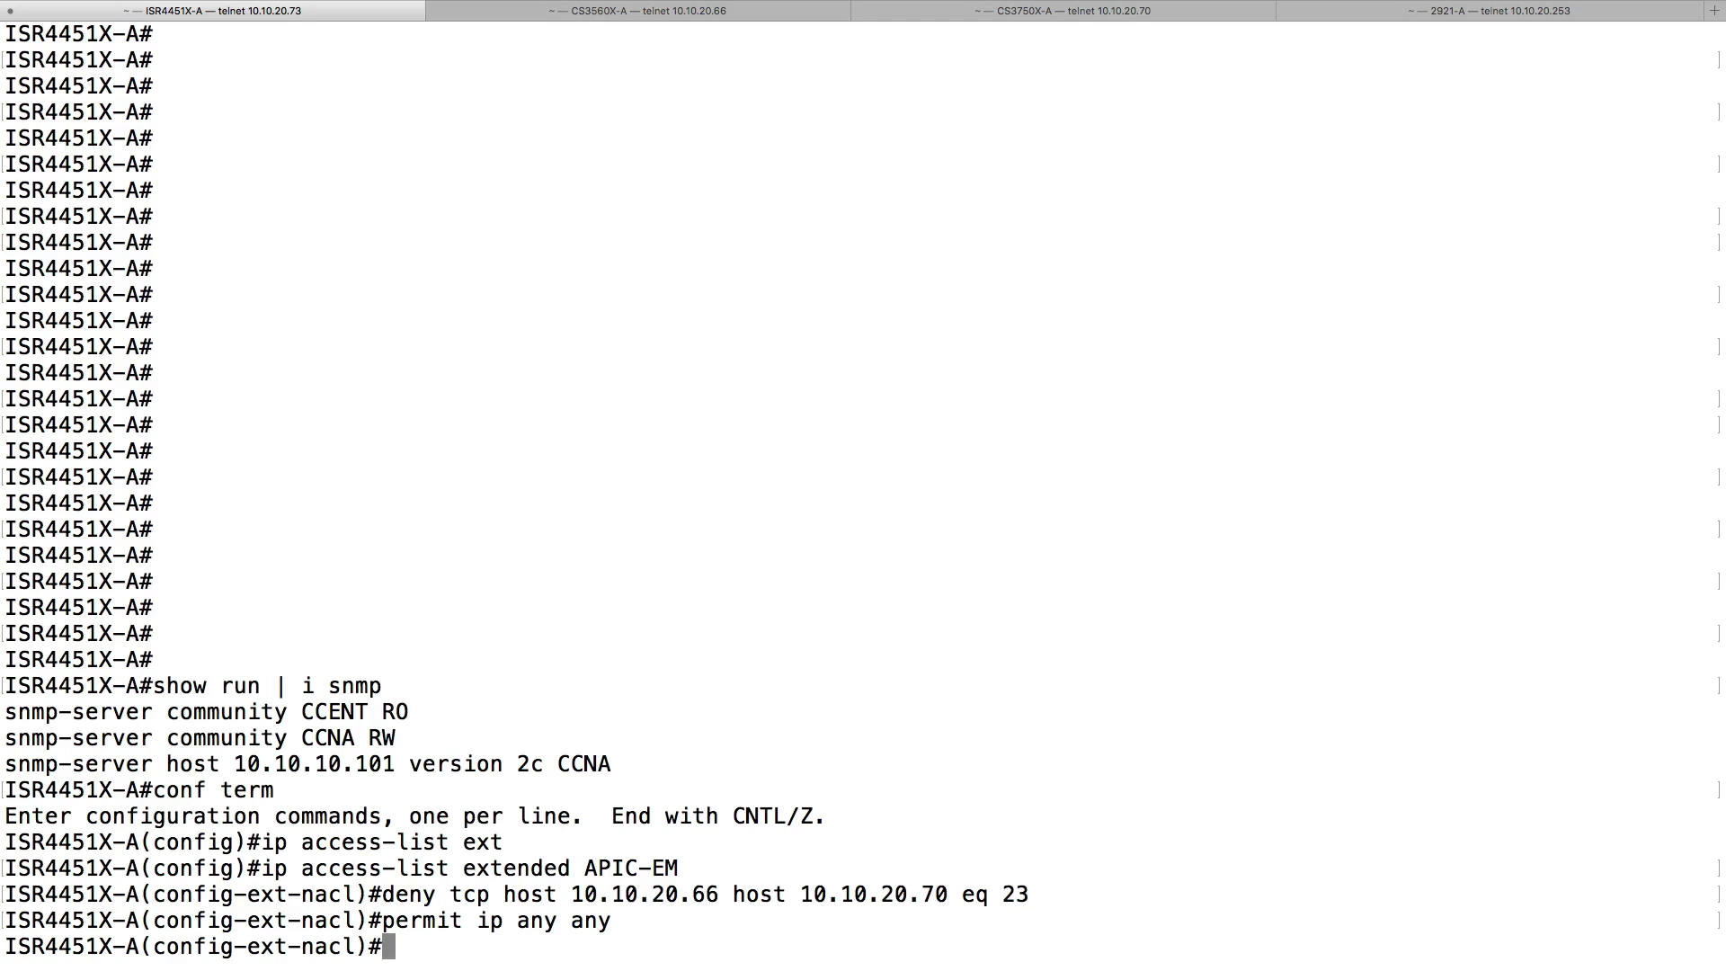
- Apply ACL APIC-EM inbound on interface gig 0/0/1 and leave configuration mode
text(int gig 0/0/1)
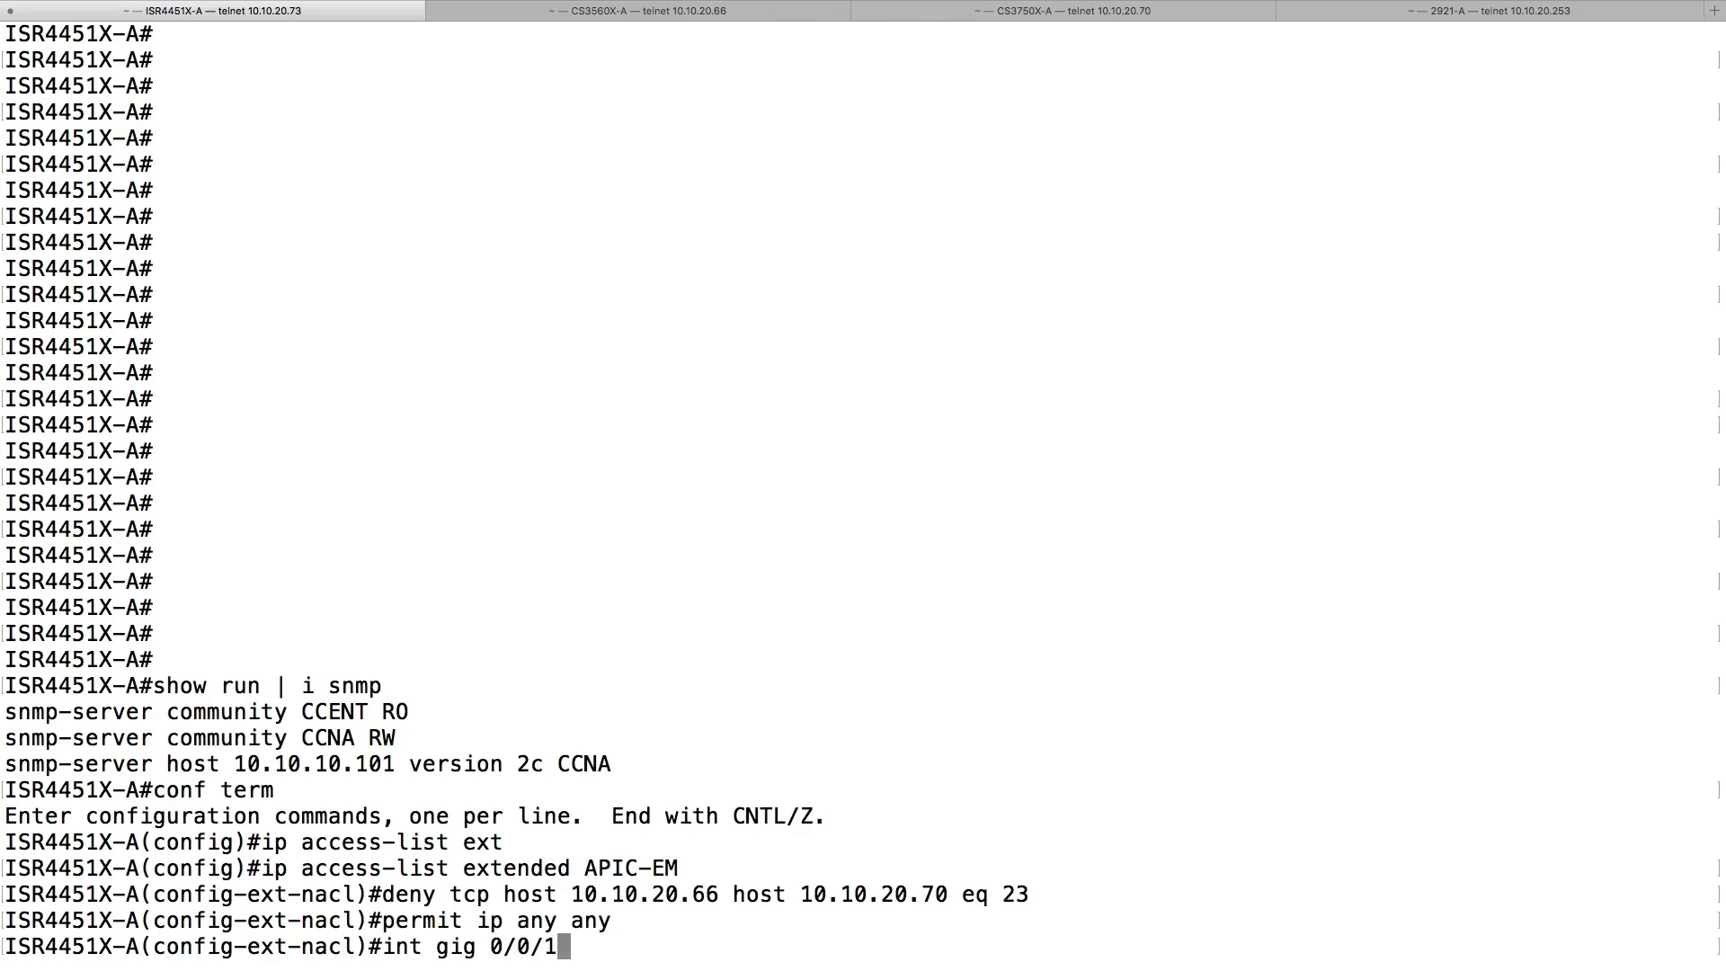
key(Return)
text(i)
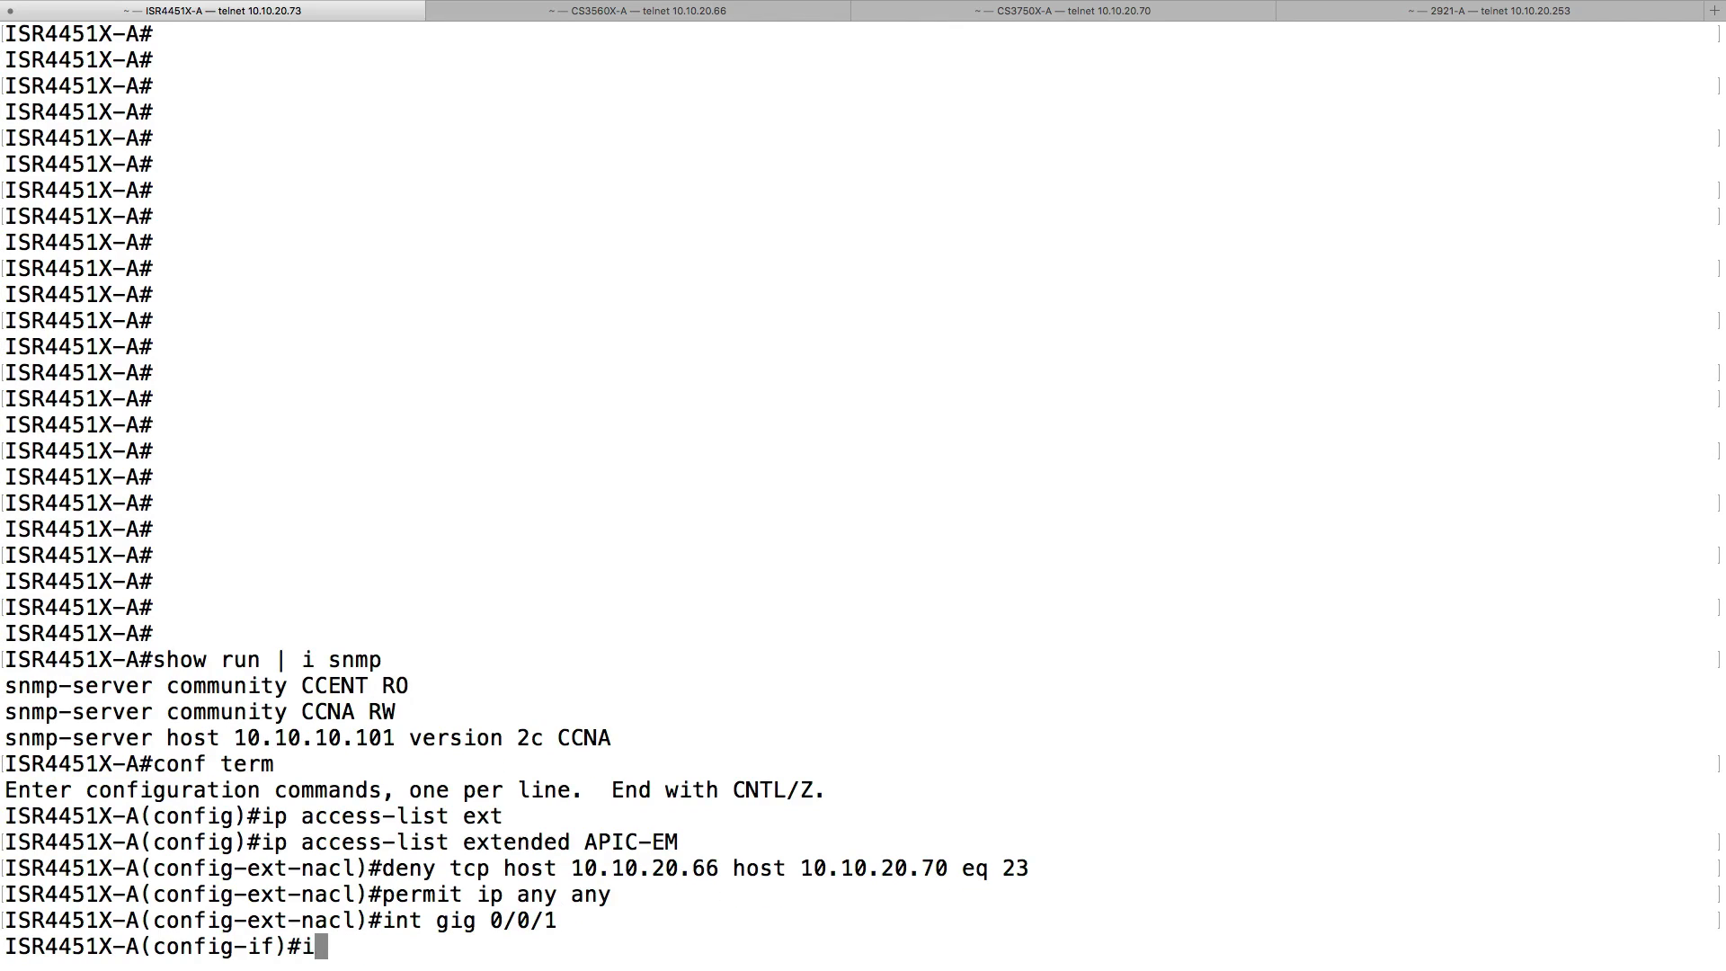
text(p access-g)
key(Tab)
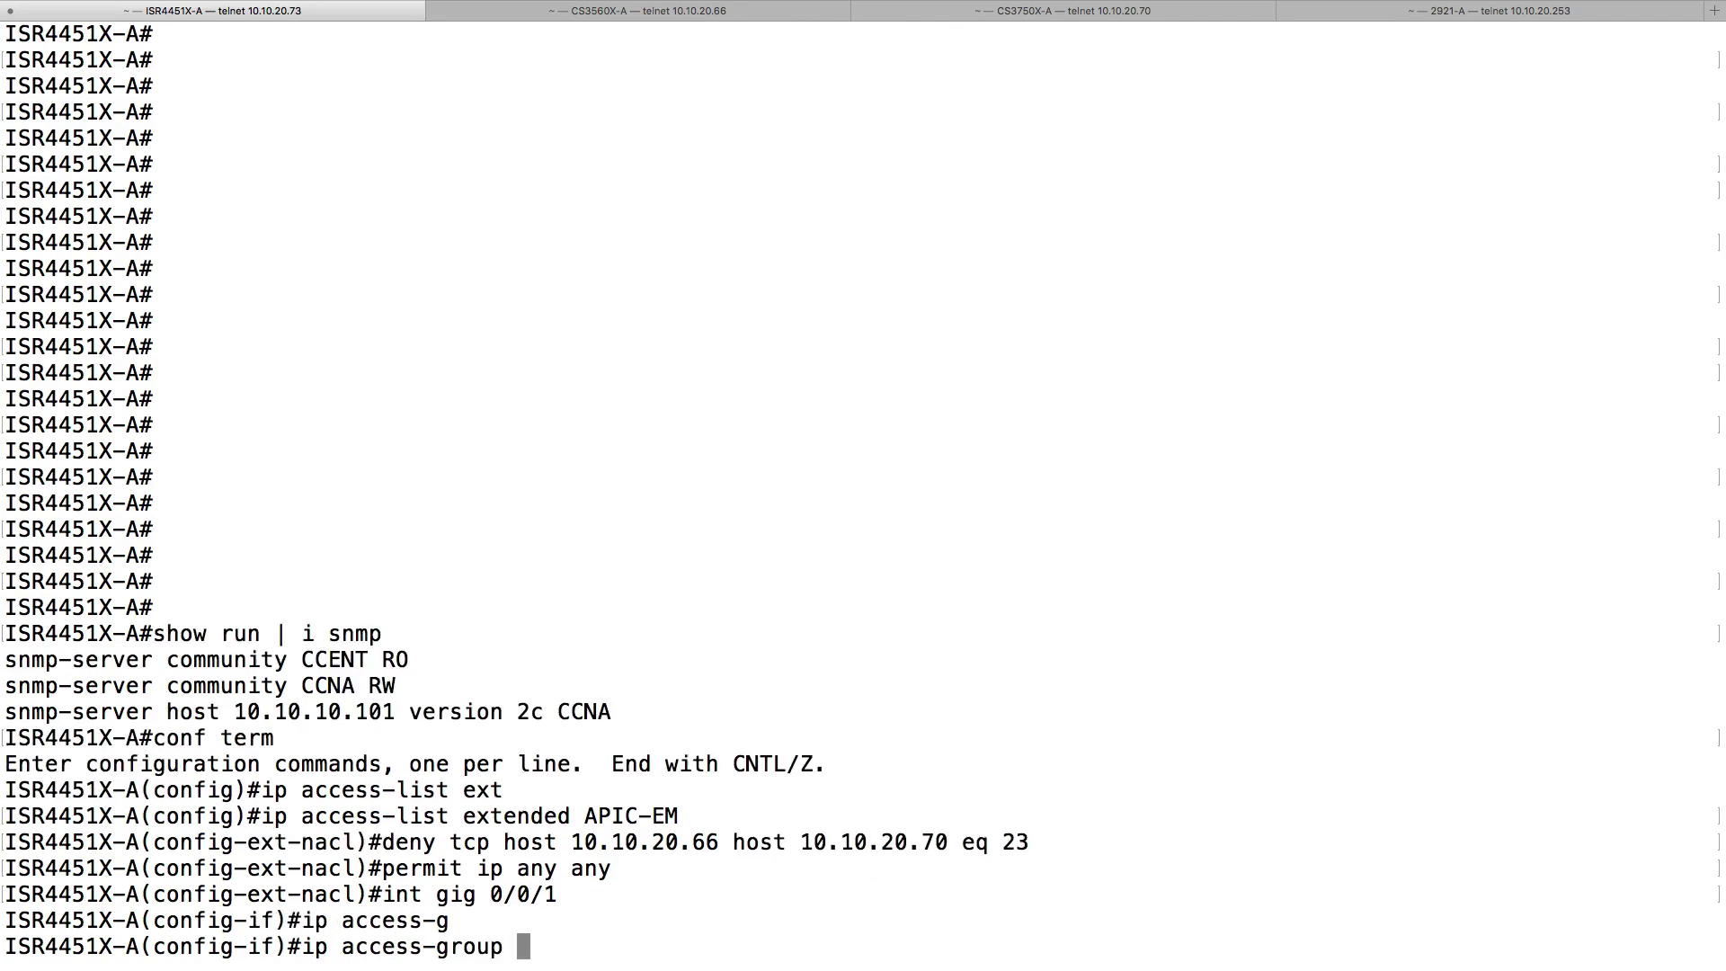
text(APIC-EM in)
key(Return)
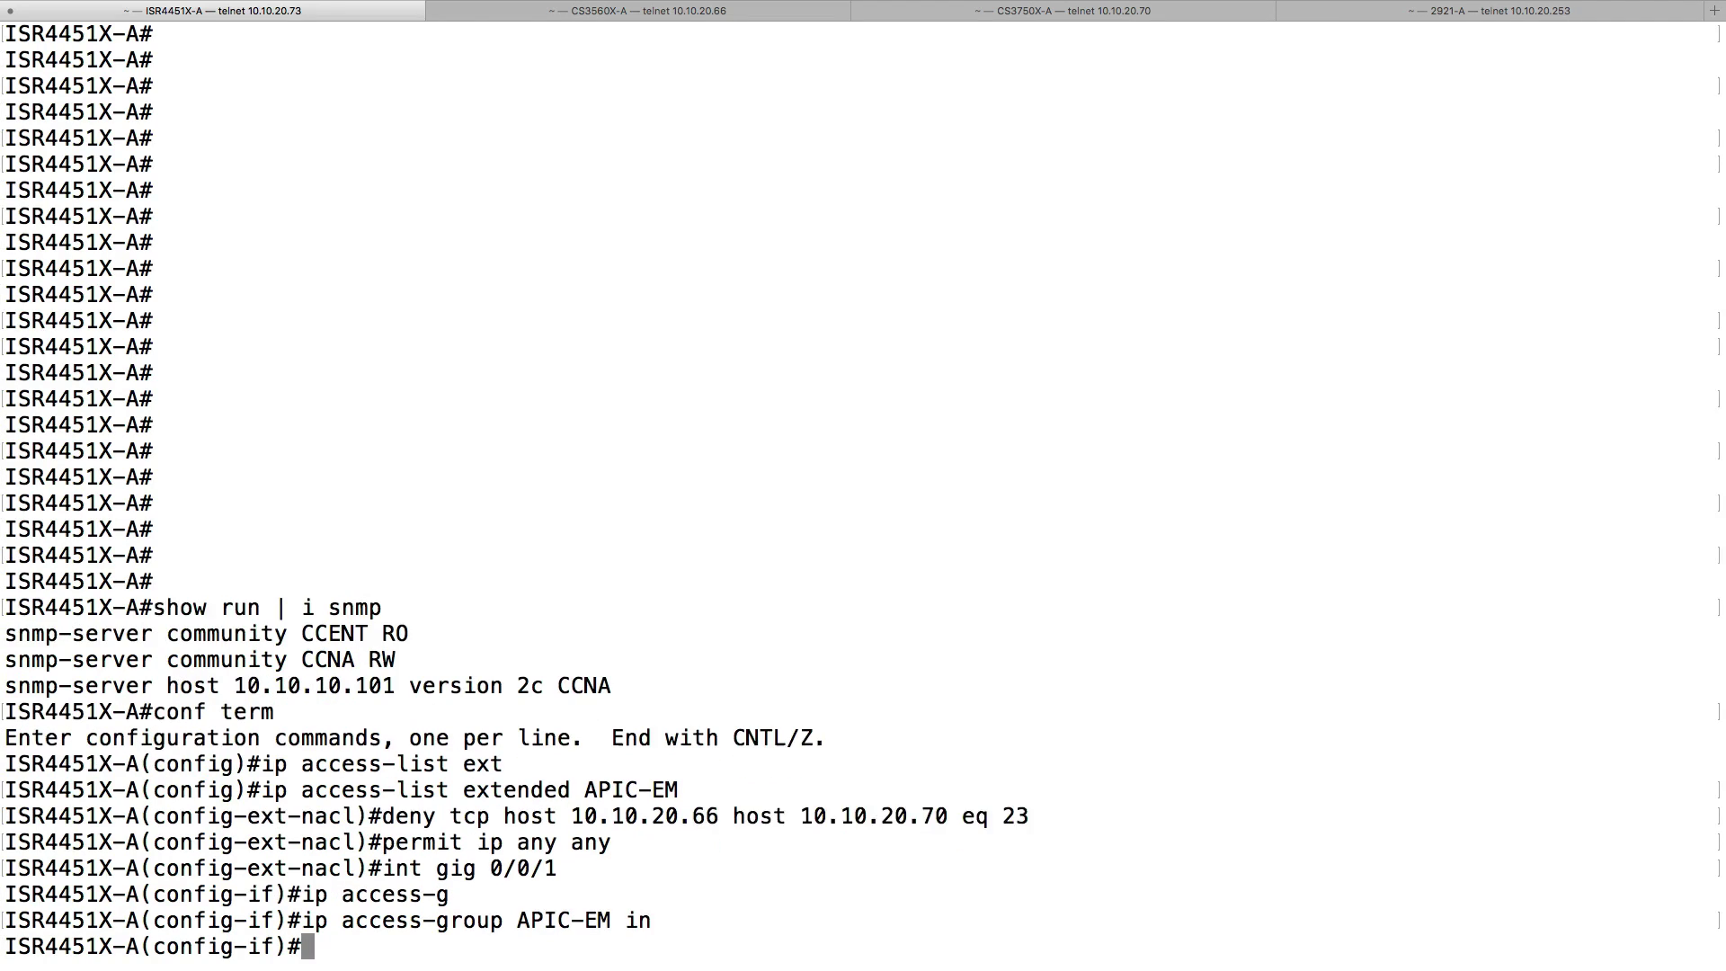
text(end)
key(Return)
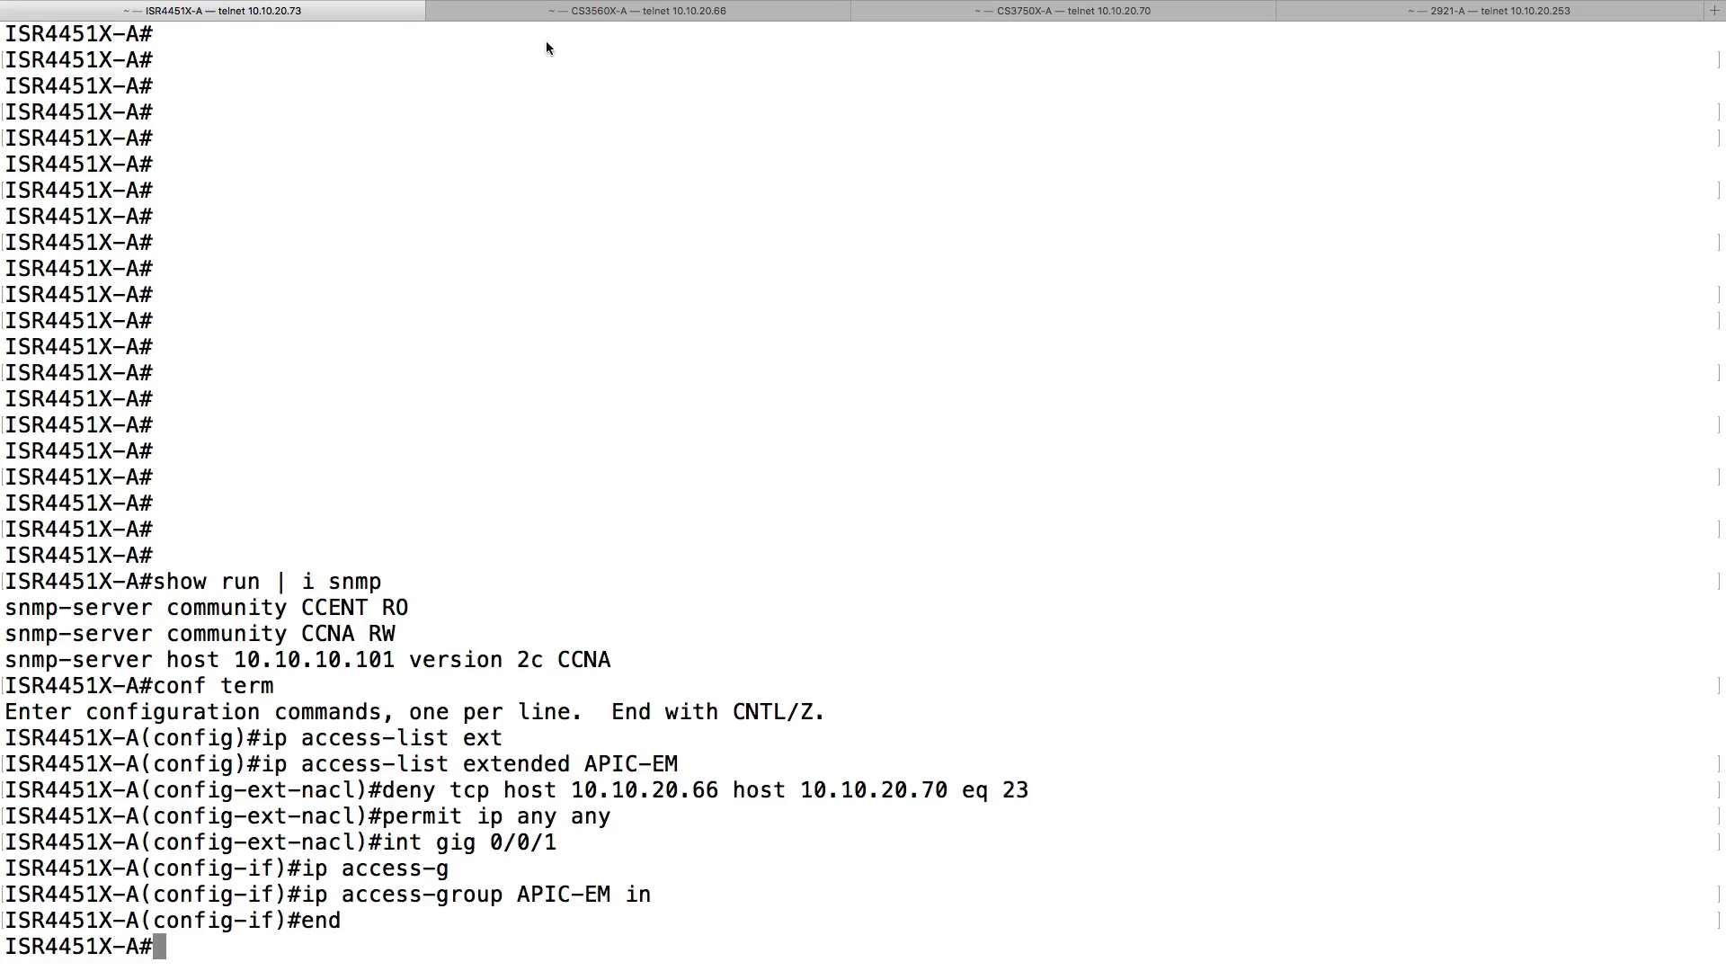
- On the C3560X-A switch, rerun ping 10.10.20.70, which still answers, and telnet 10.10.20.70, which now fails
click(532, 11)
key(Up)
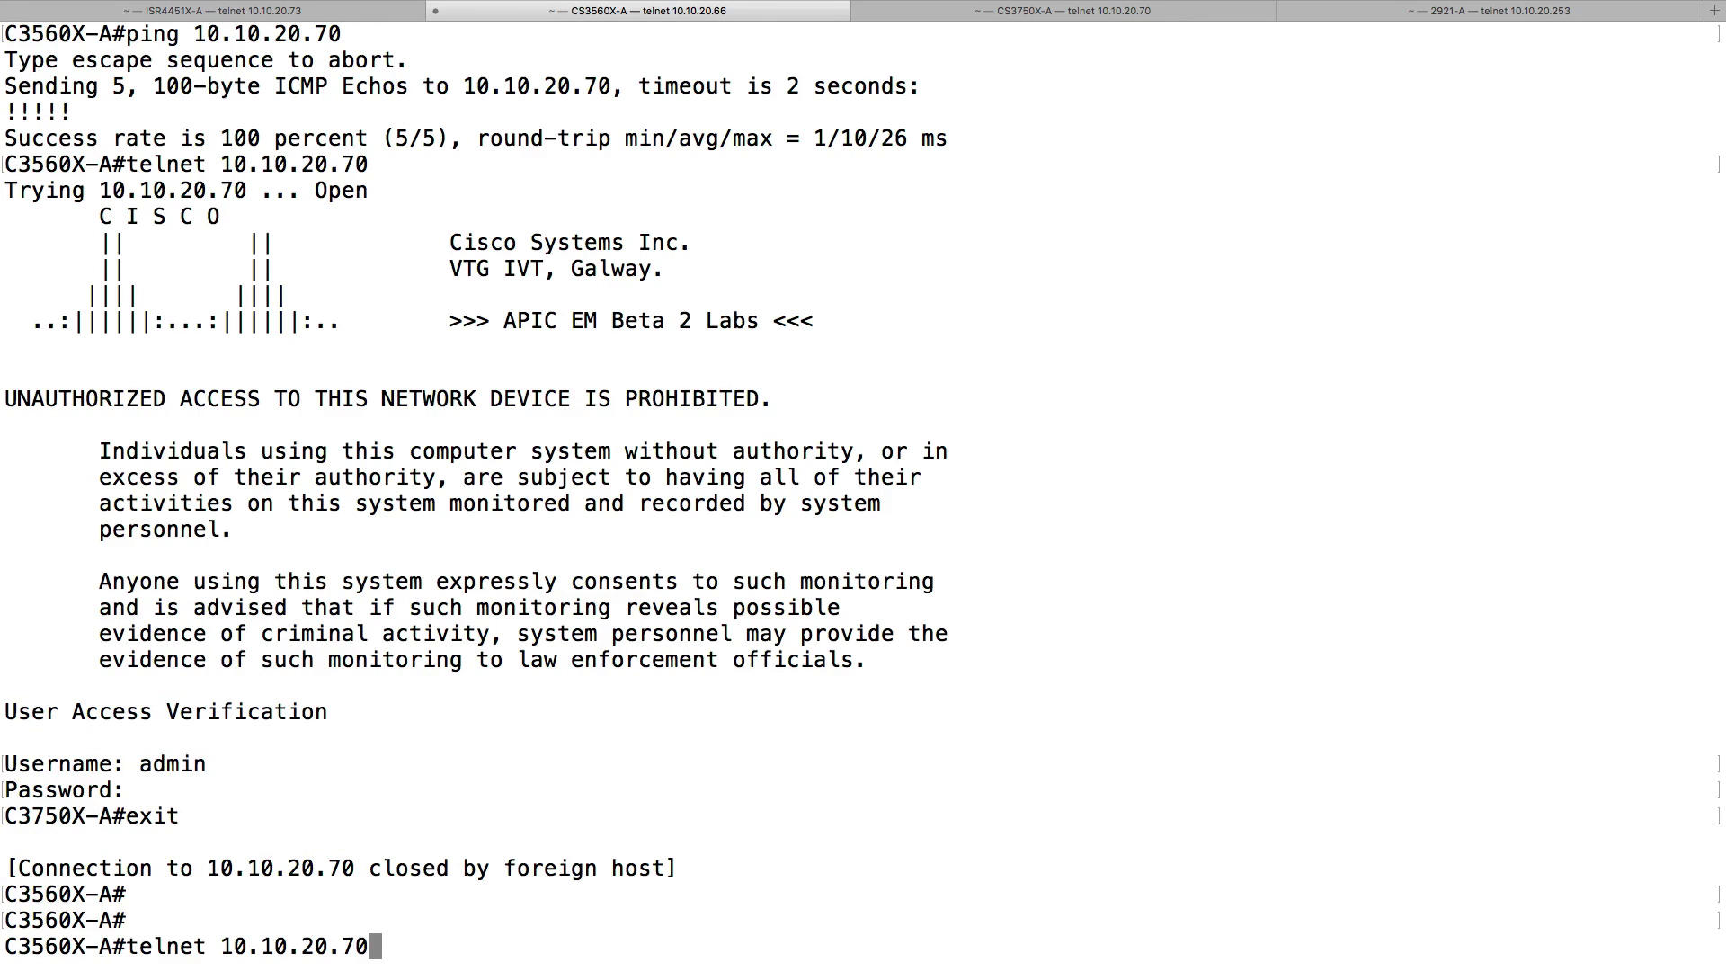
key(Up)
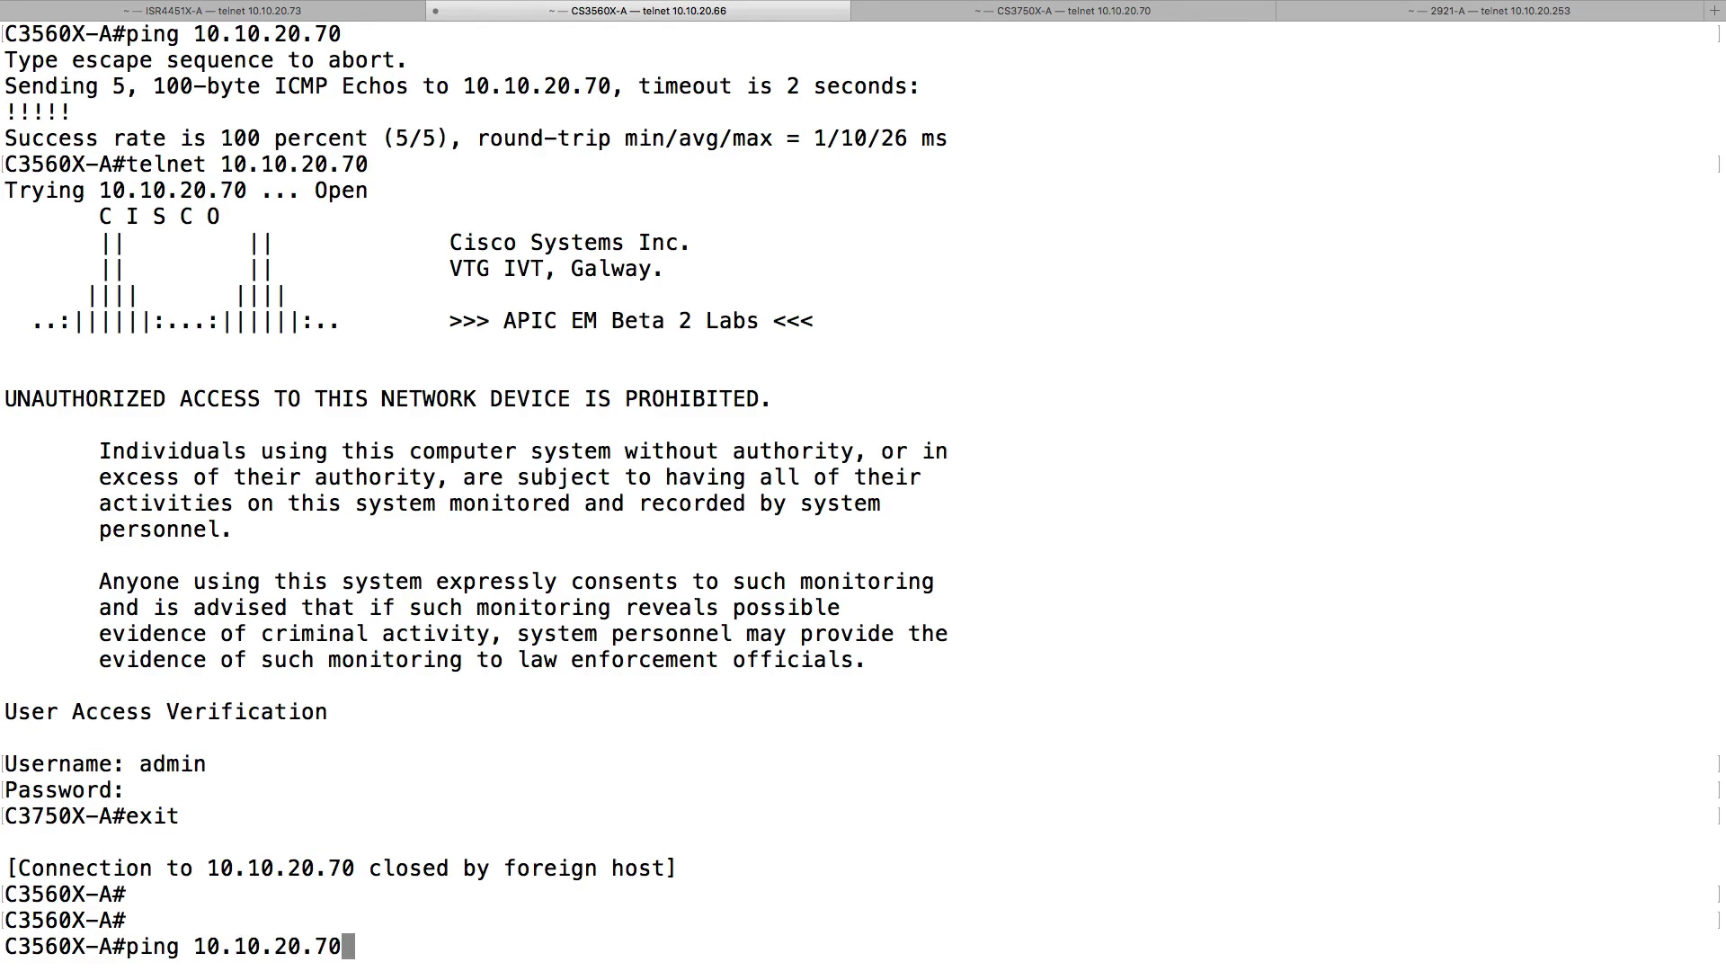
key(Return)
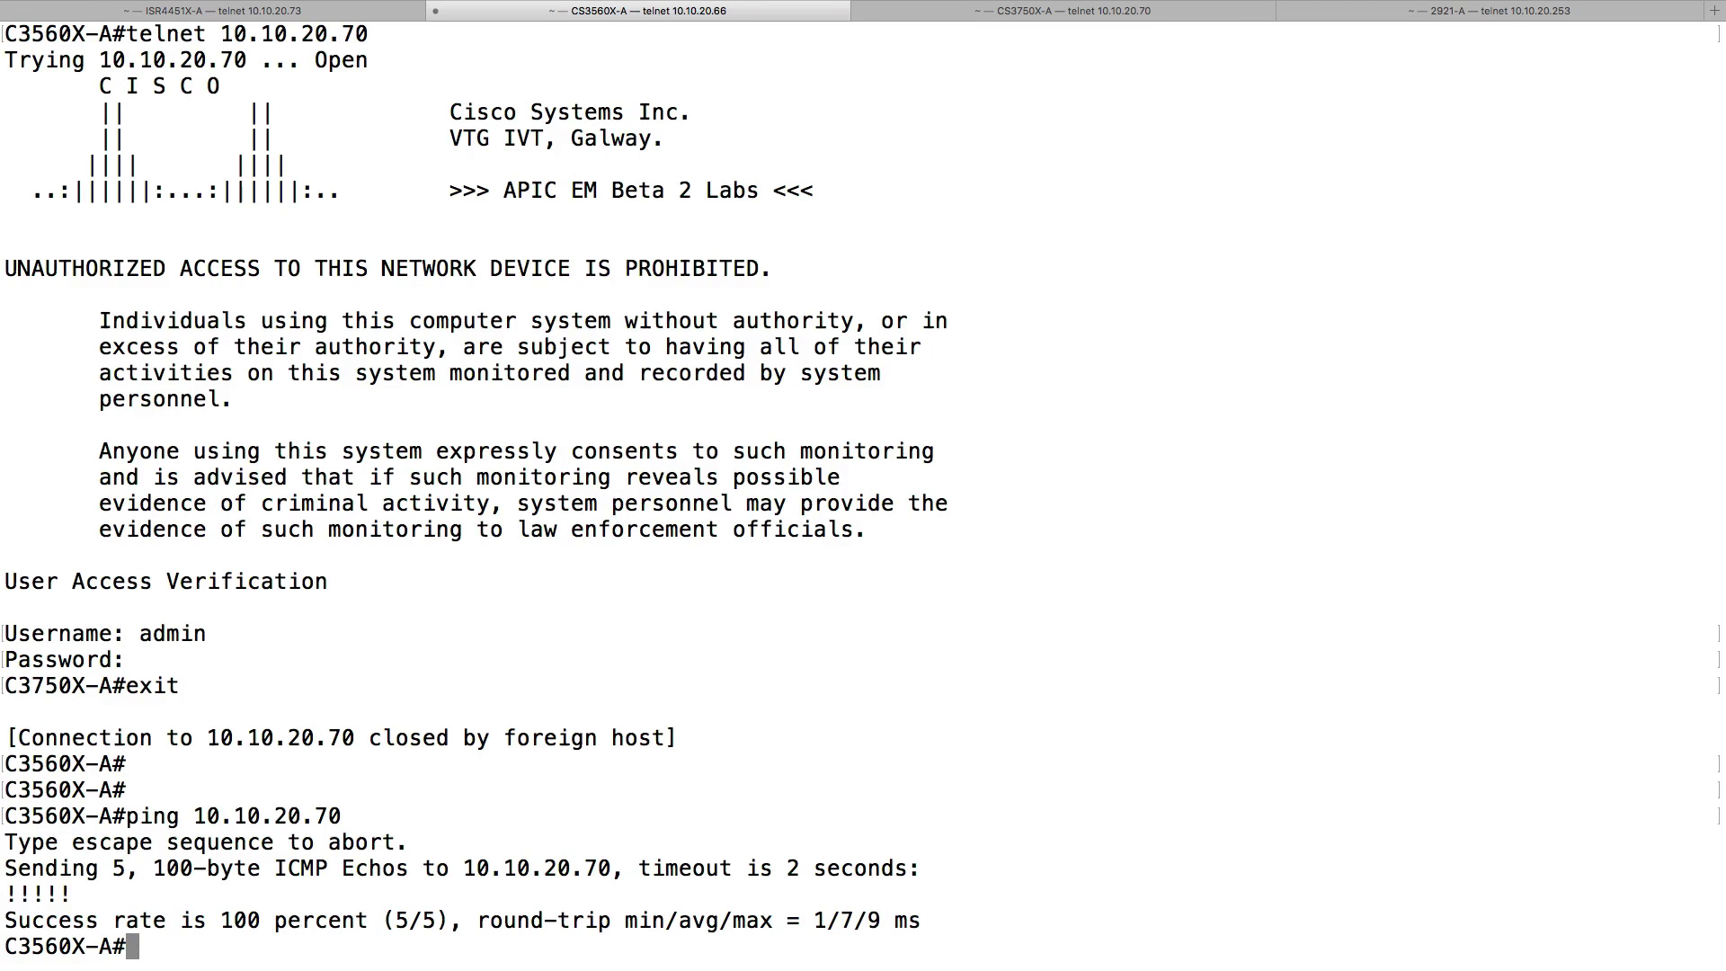
key(Up)
key(Up)
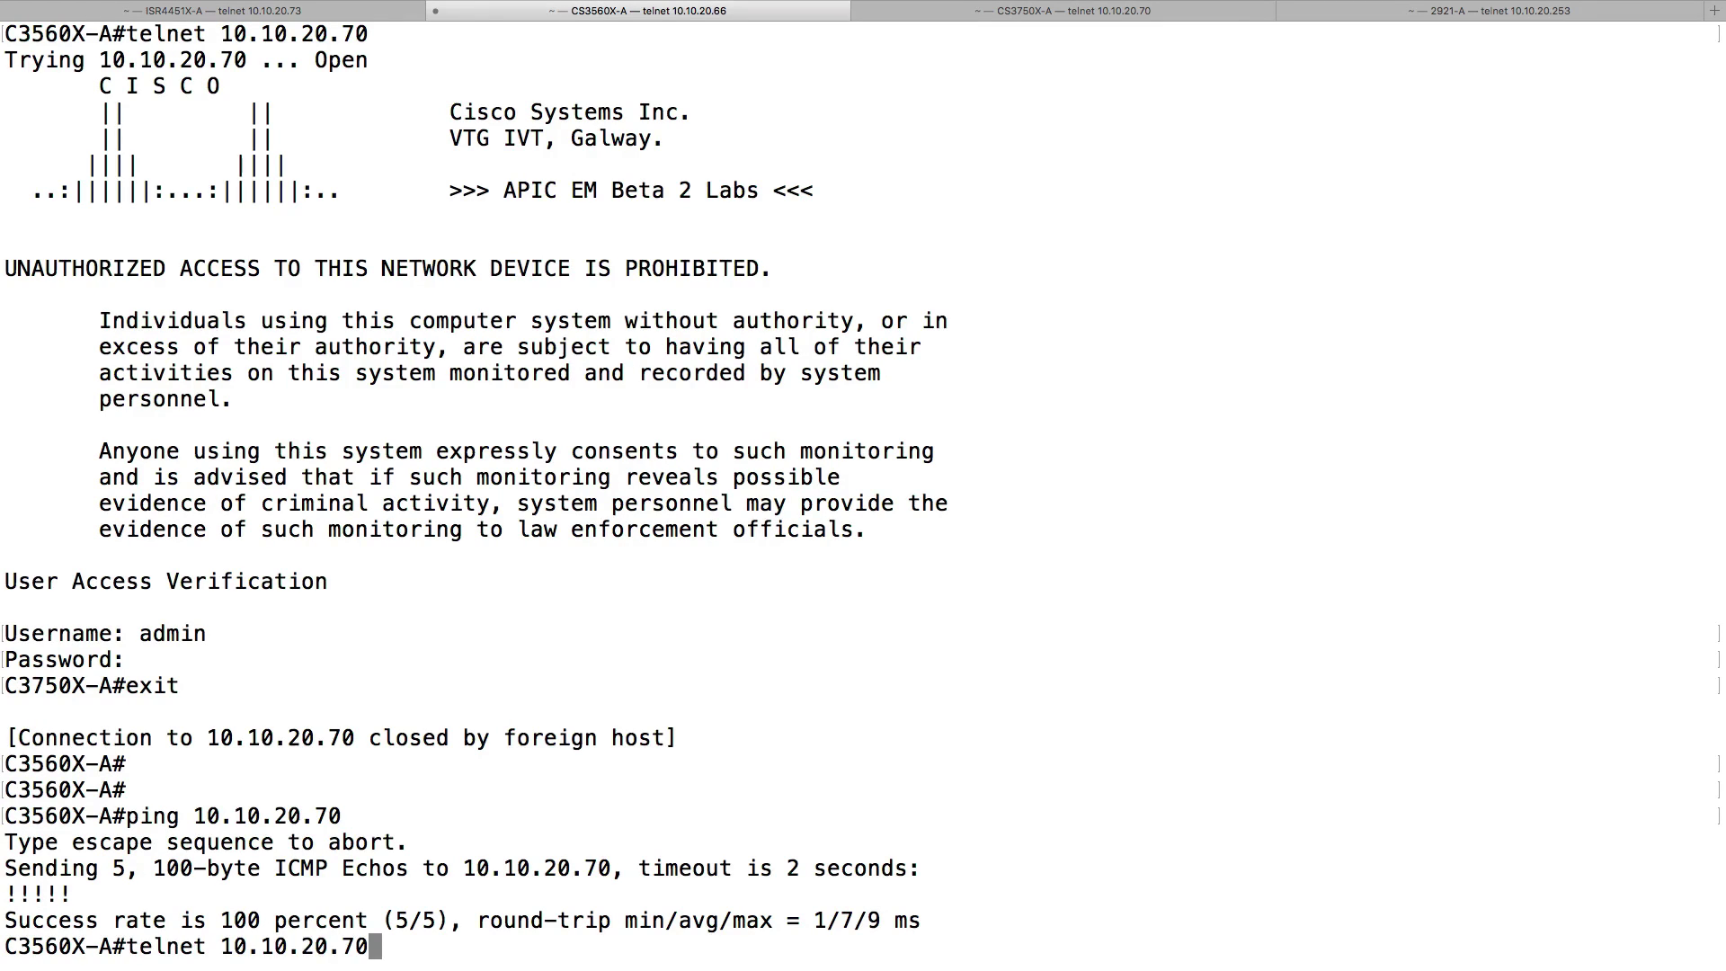
key(Return)
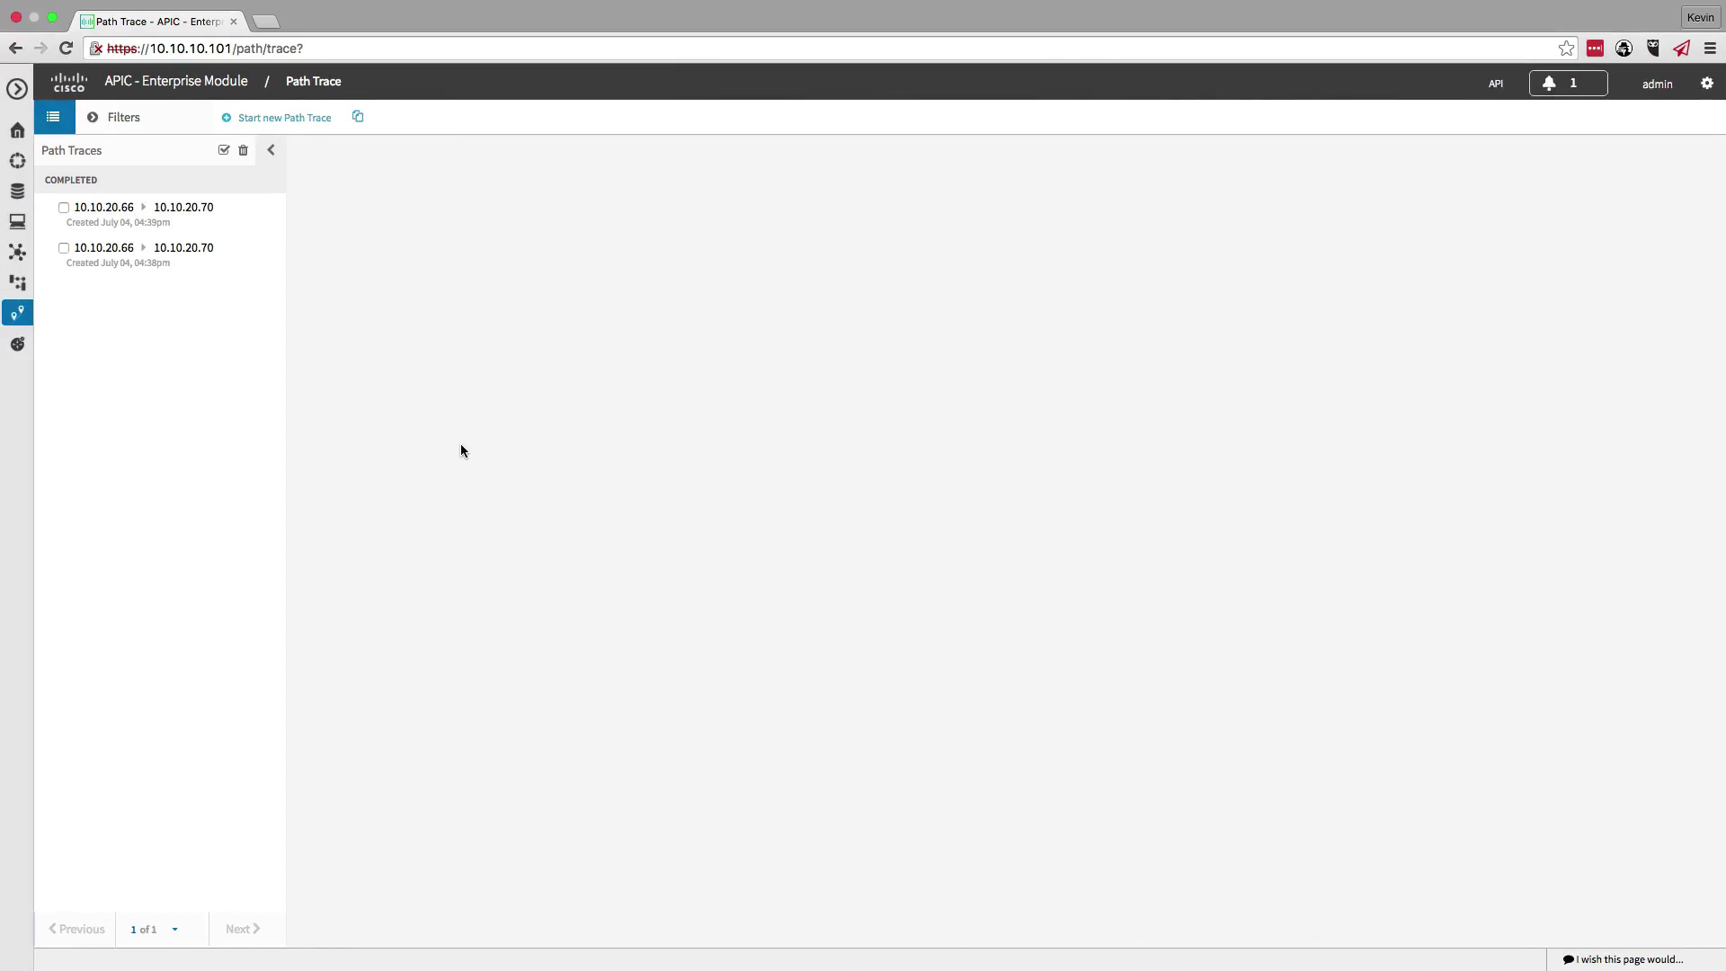
- Start a new path trace with source 10.10.20.66 and destination 10.10.20.70
click(268, 117)
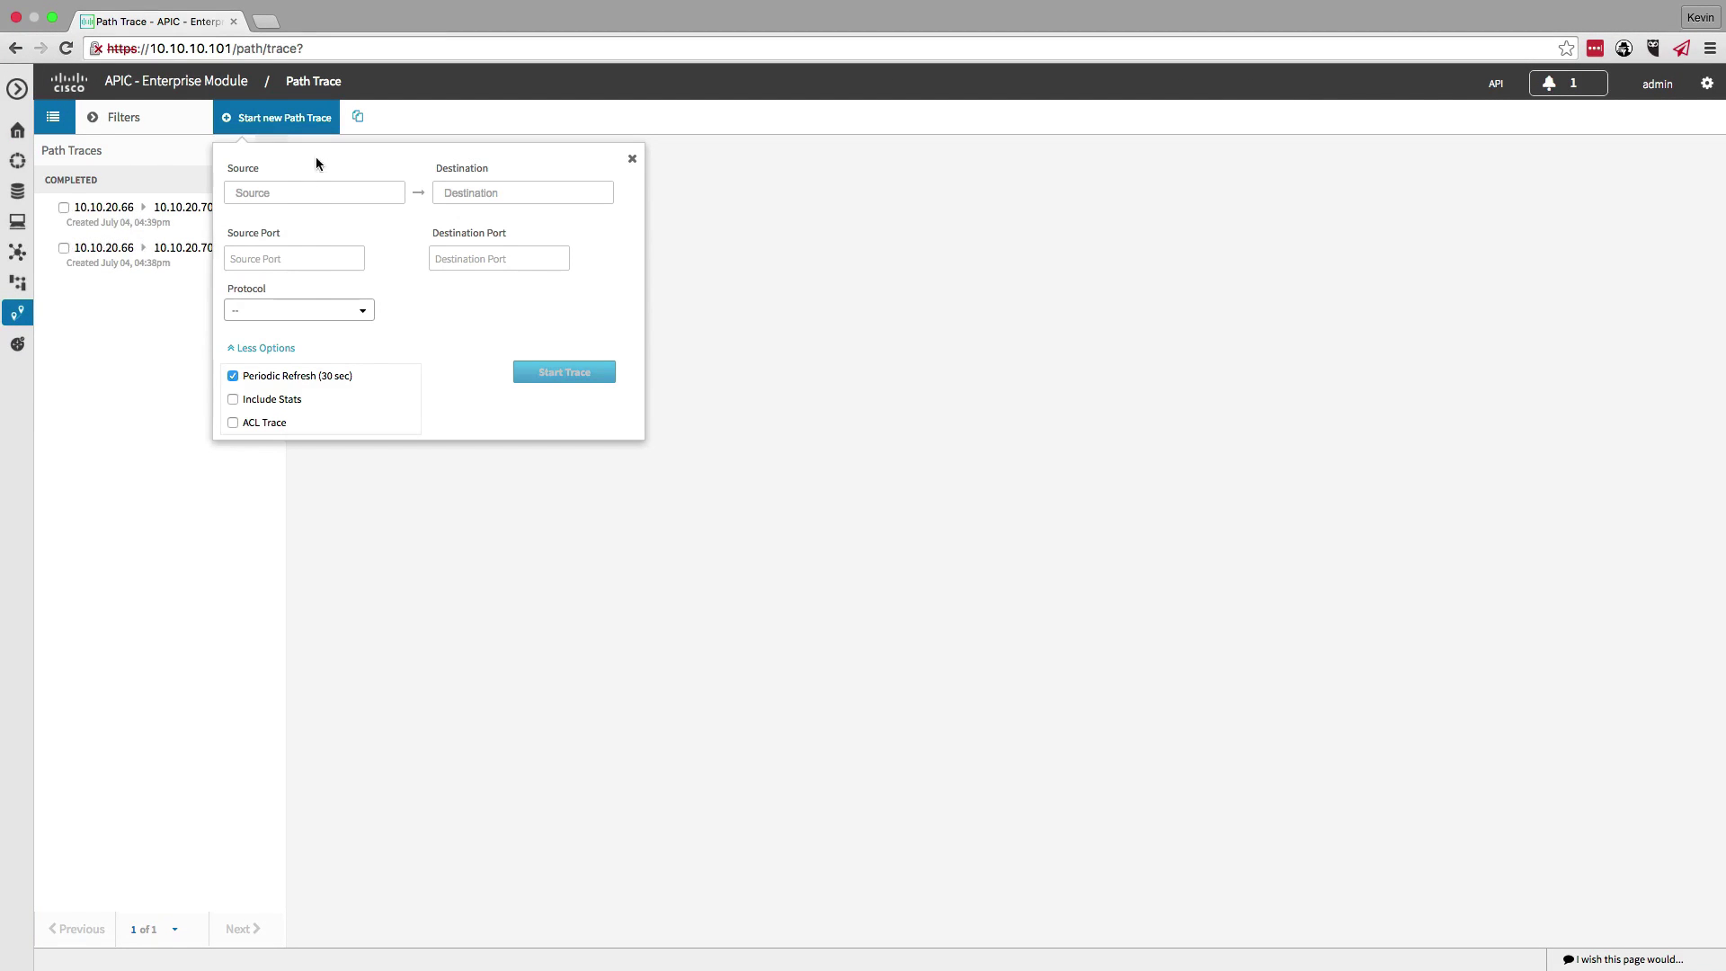
click(284, 195)
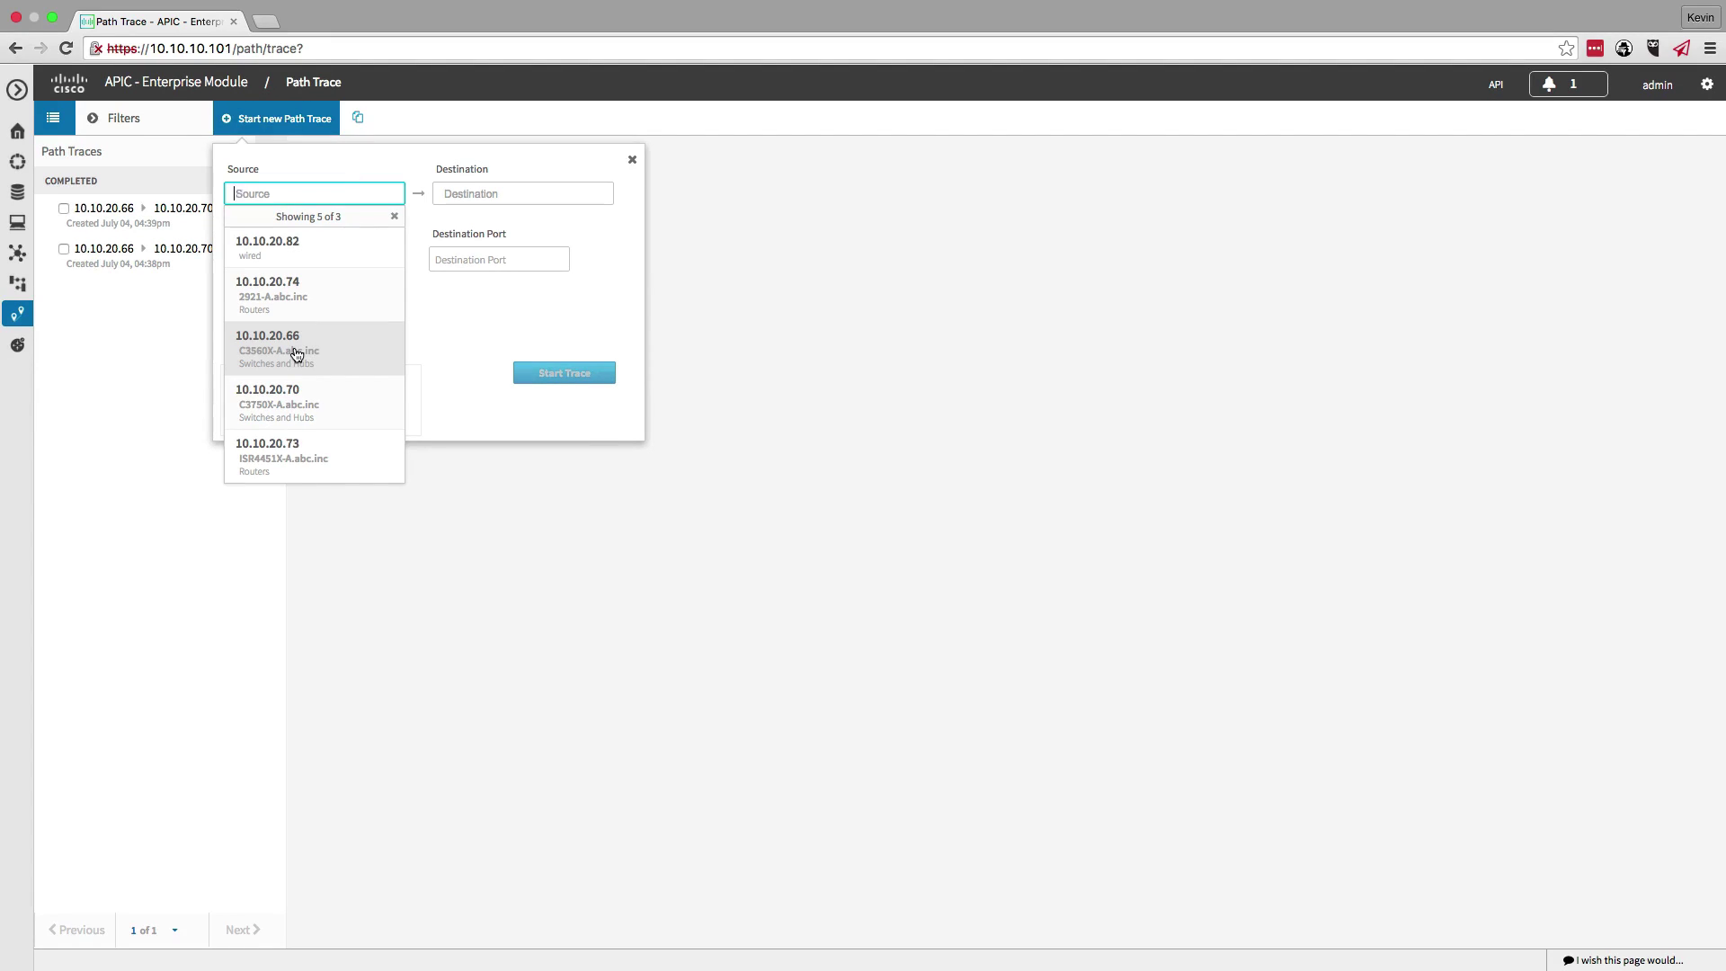
click(297, 354)
click(298, 303)
click(471, 186)
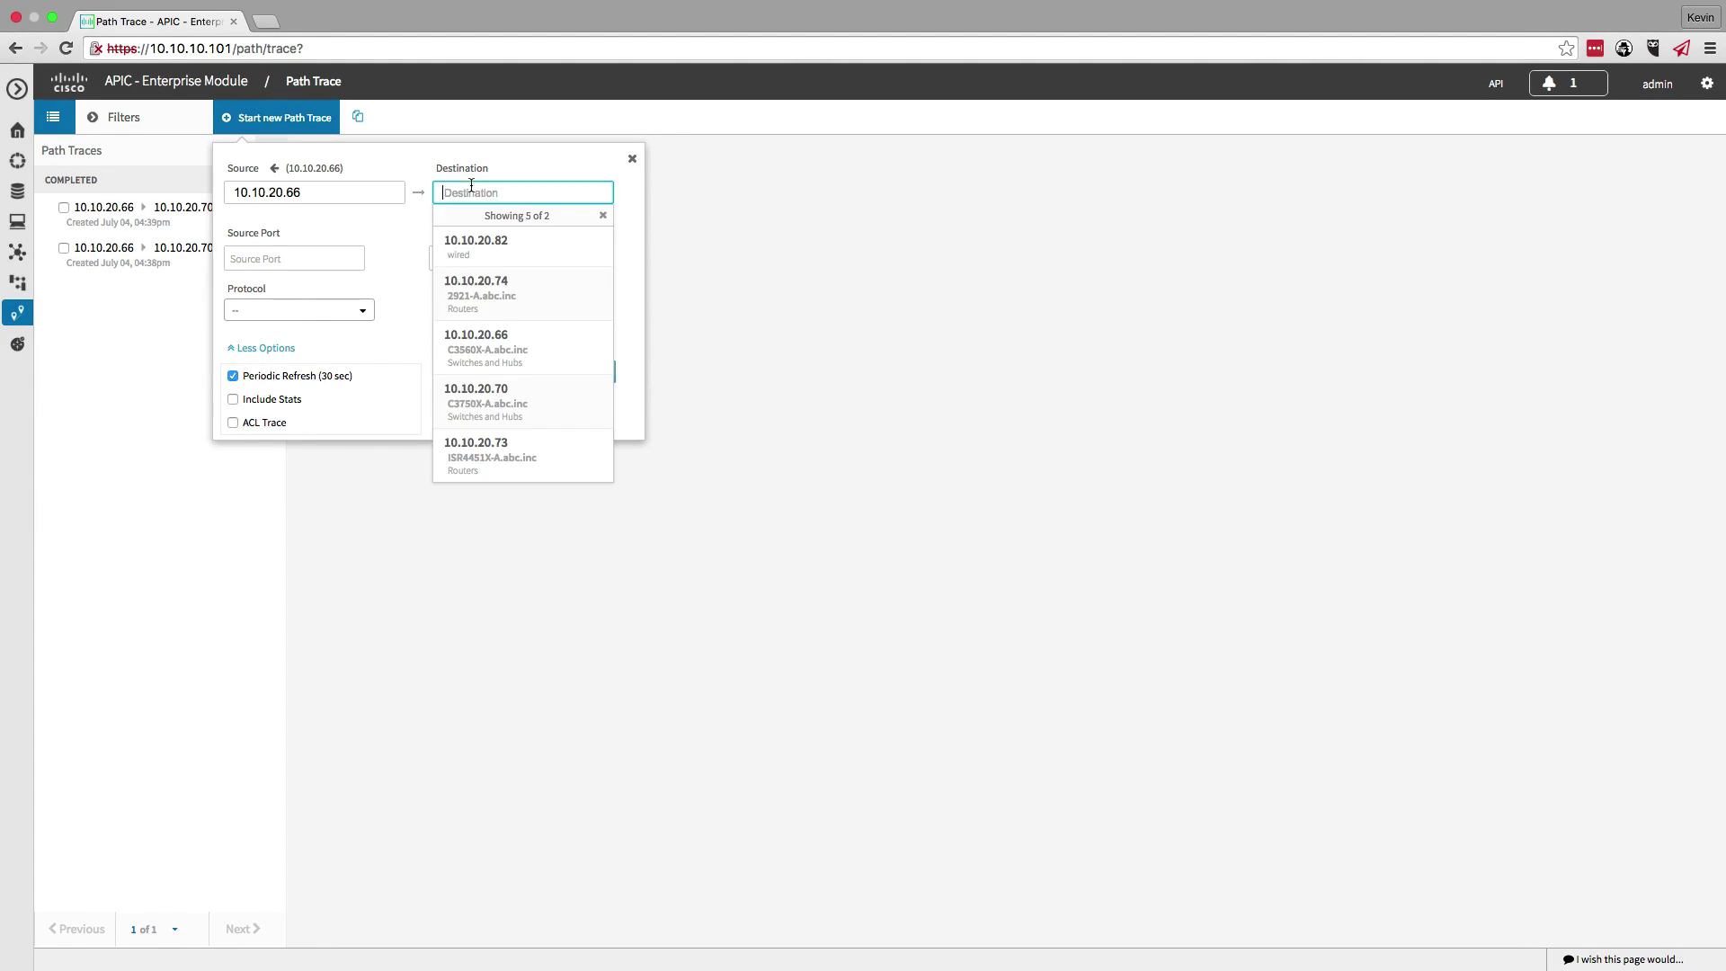
click(521, 396)
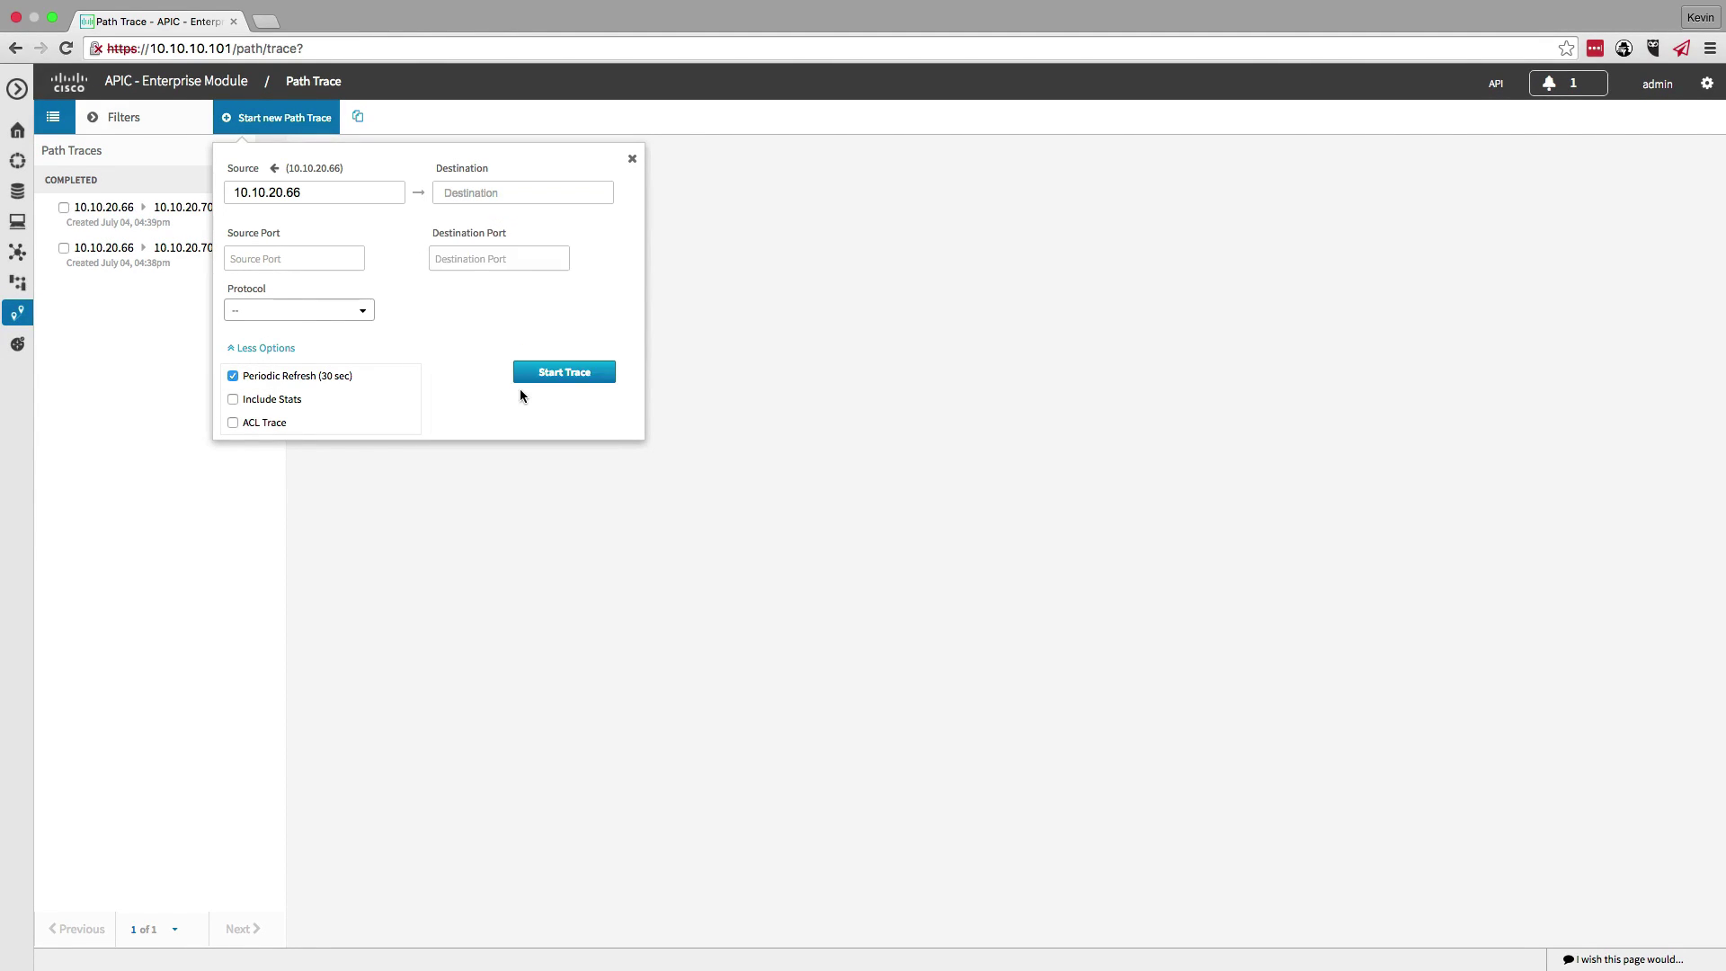
click(449, 297)
- Set destination port 23, protocol tcp, enable ACL Trace, and run the trace
click(485, 256)
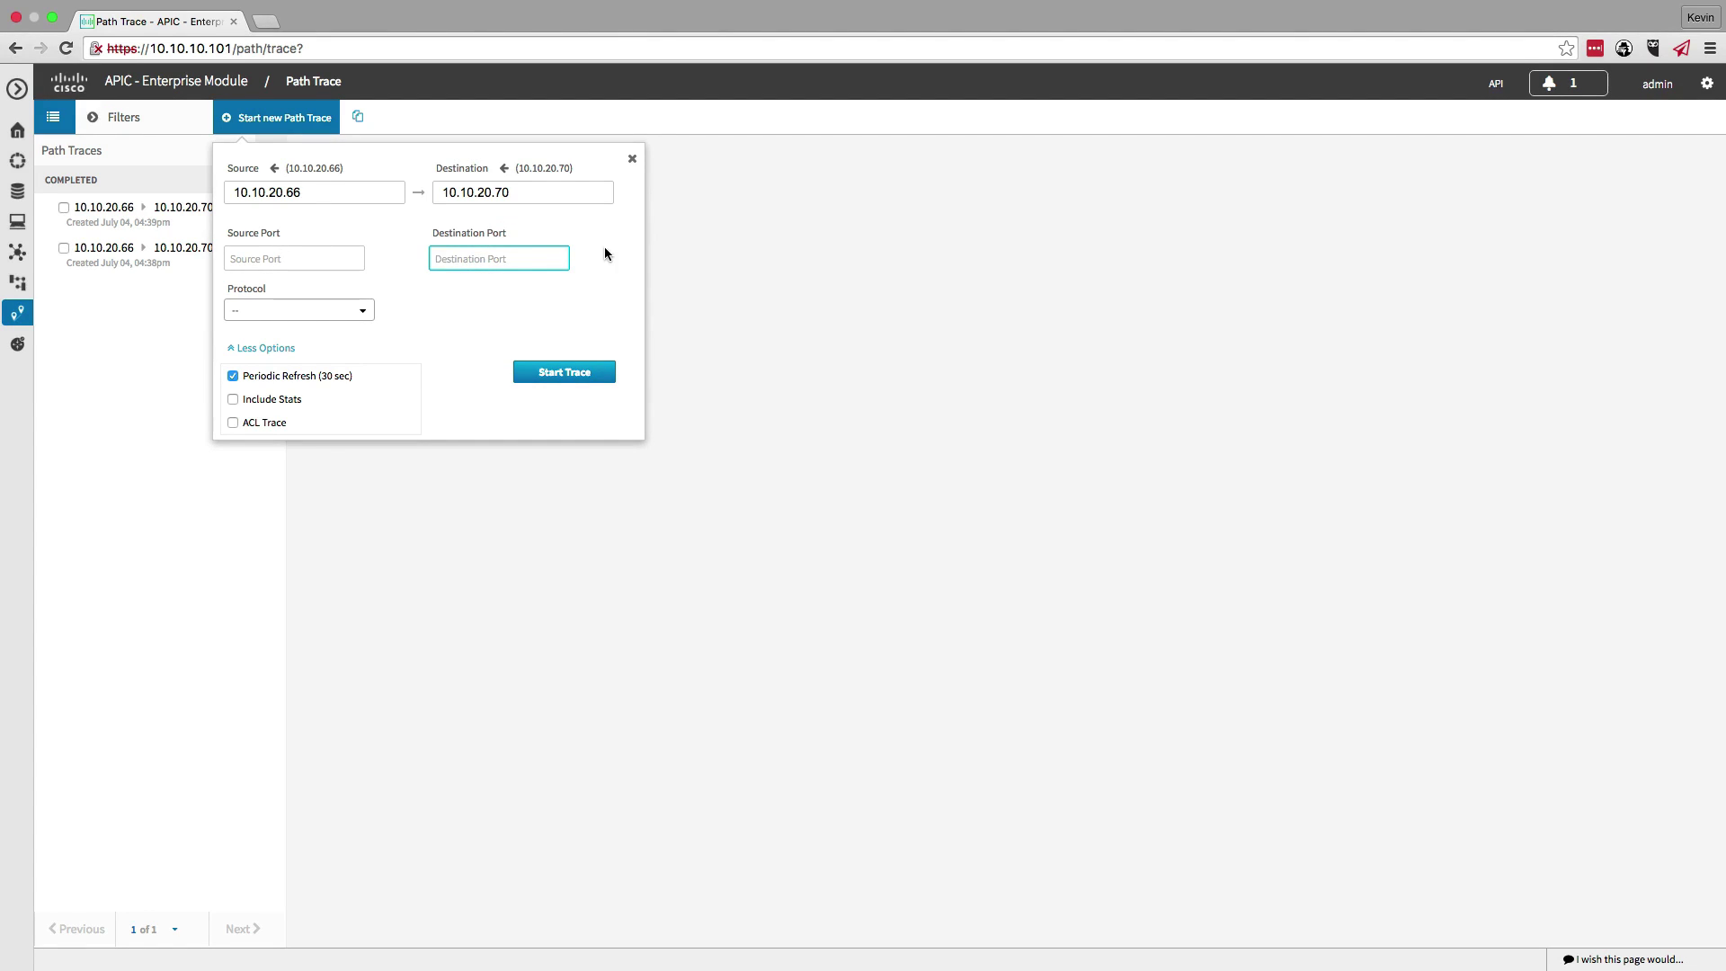
text(23)
click(300, 310)
click(266, 335)
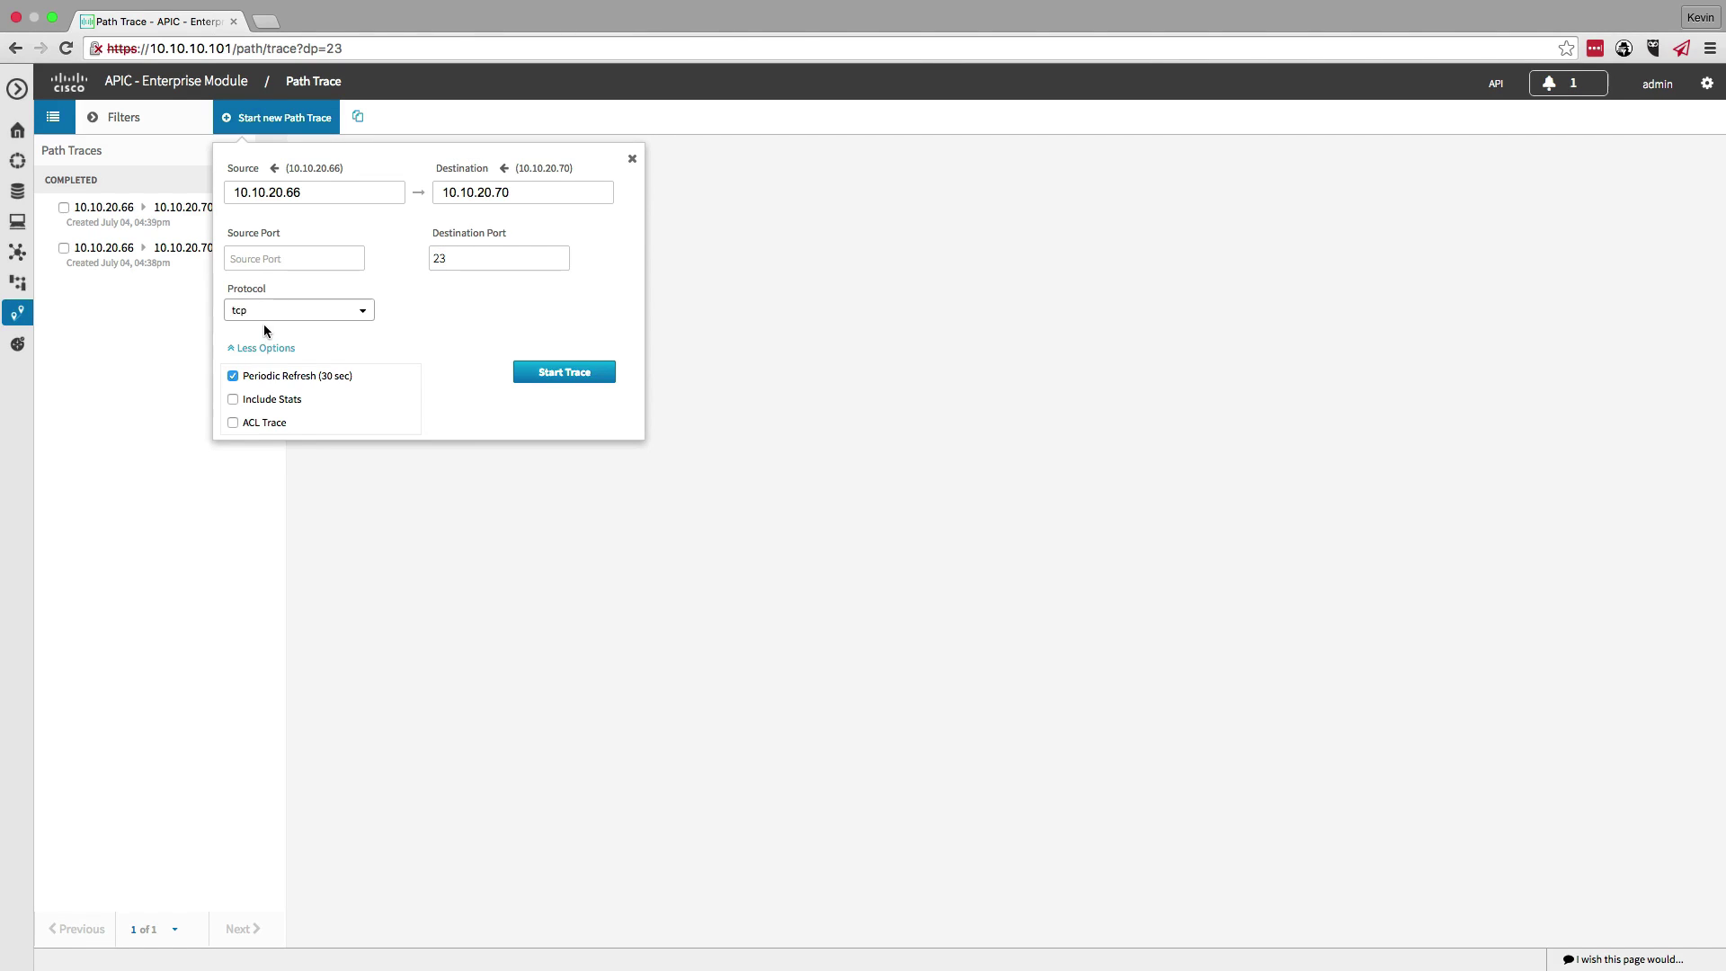
click(233, 421)
click(548, 372)
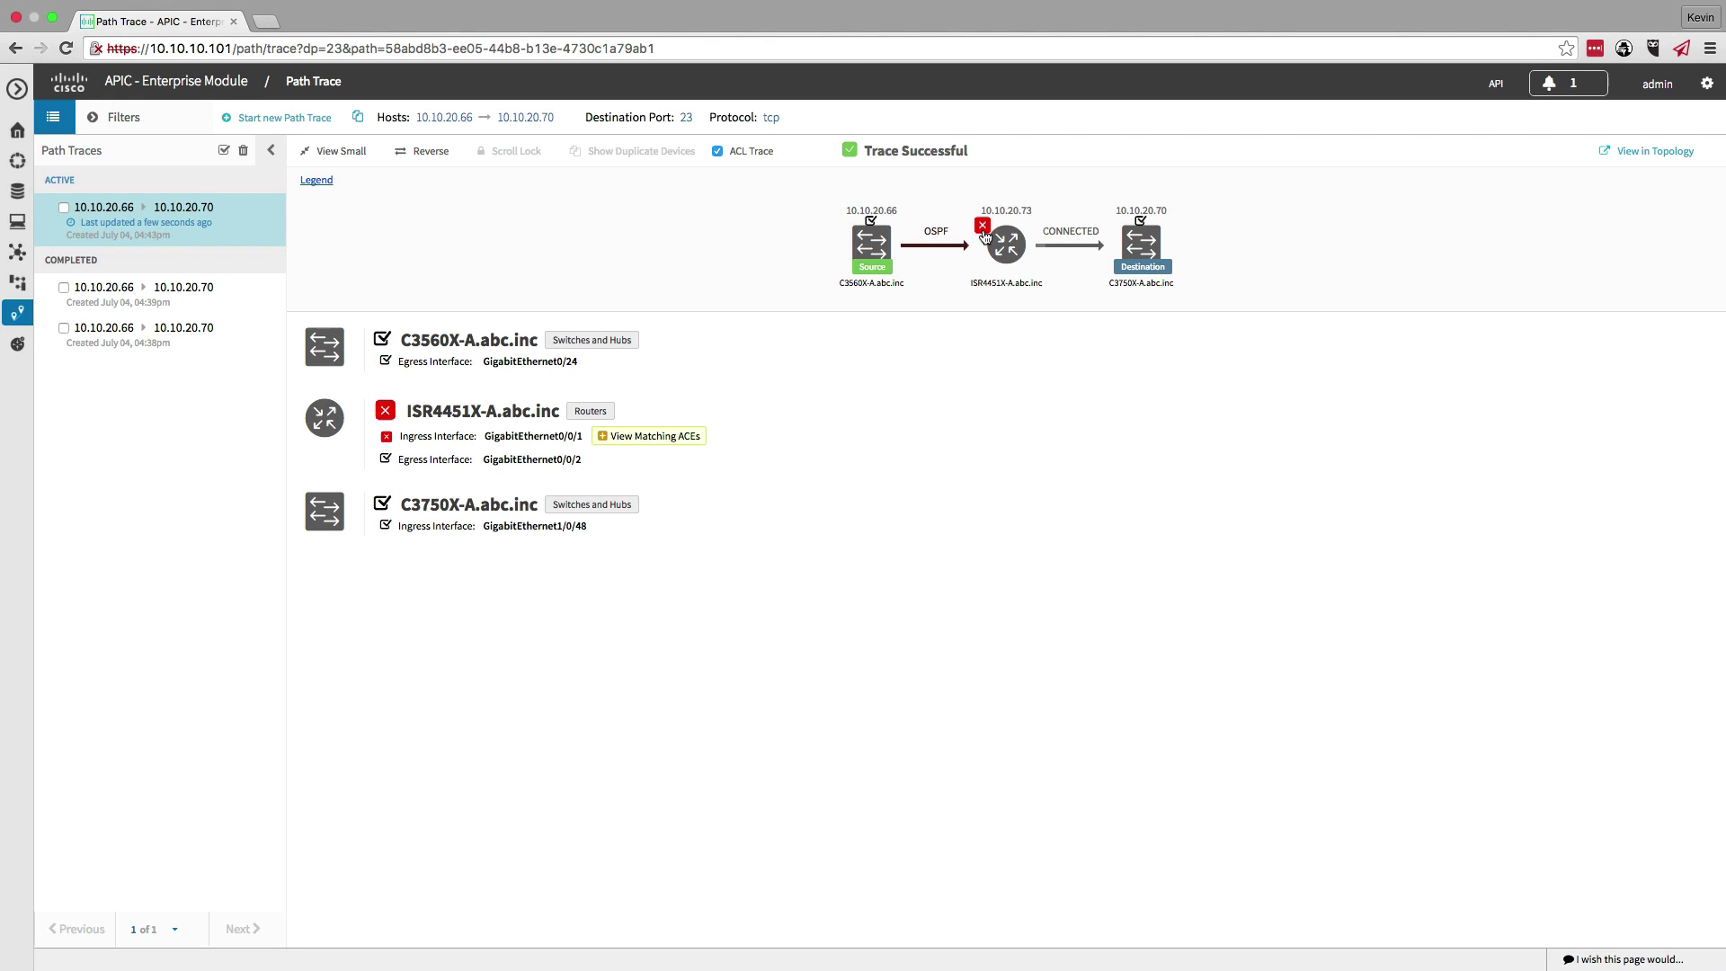
- Show the matching ACEs on ISR4451X-A and highlight 10.10.20.66 and telnet in the deny rule
click(606, 437)
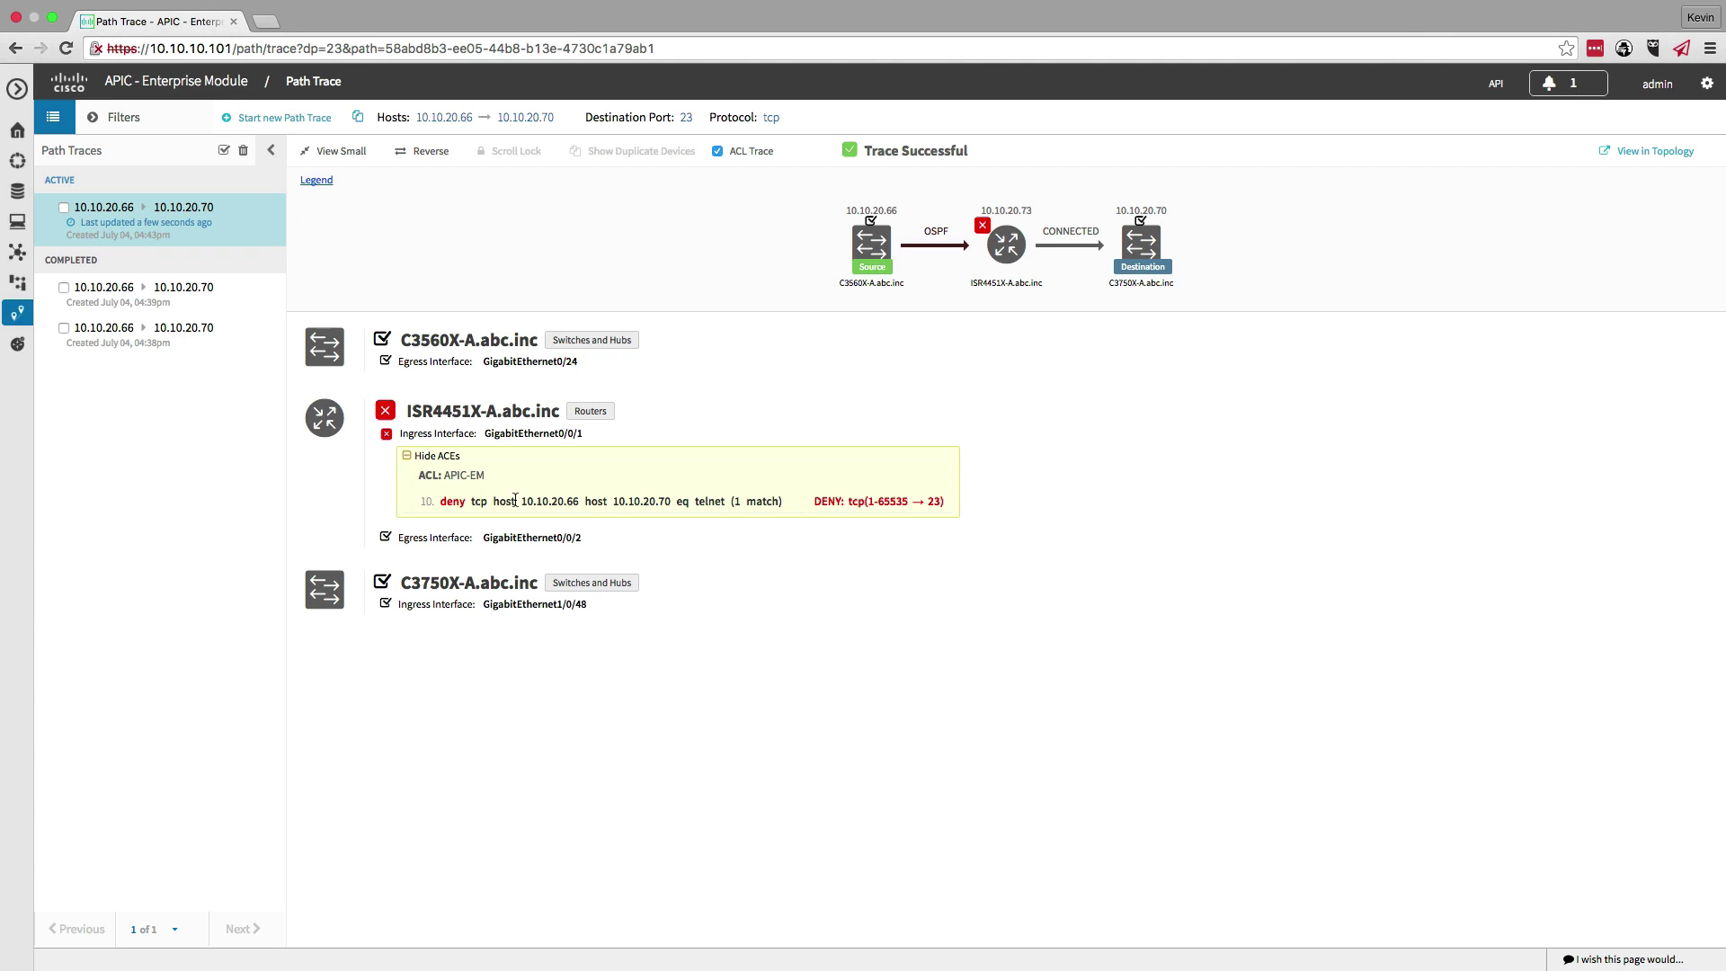
drag(520, 500, 681, 500)
double_click(704, 501)
click(704, 501)
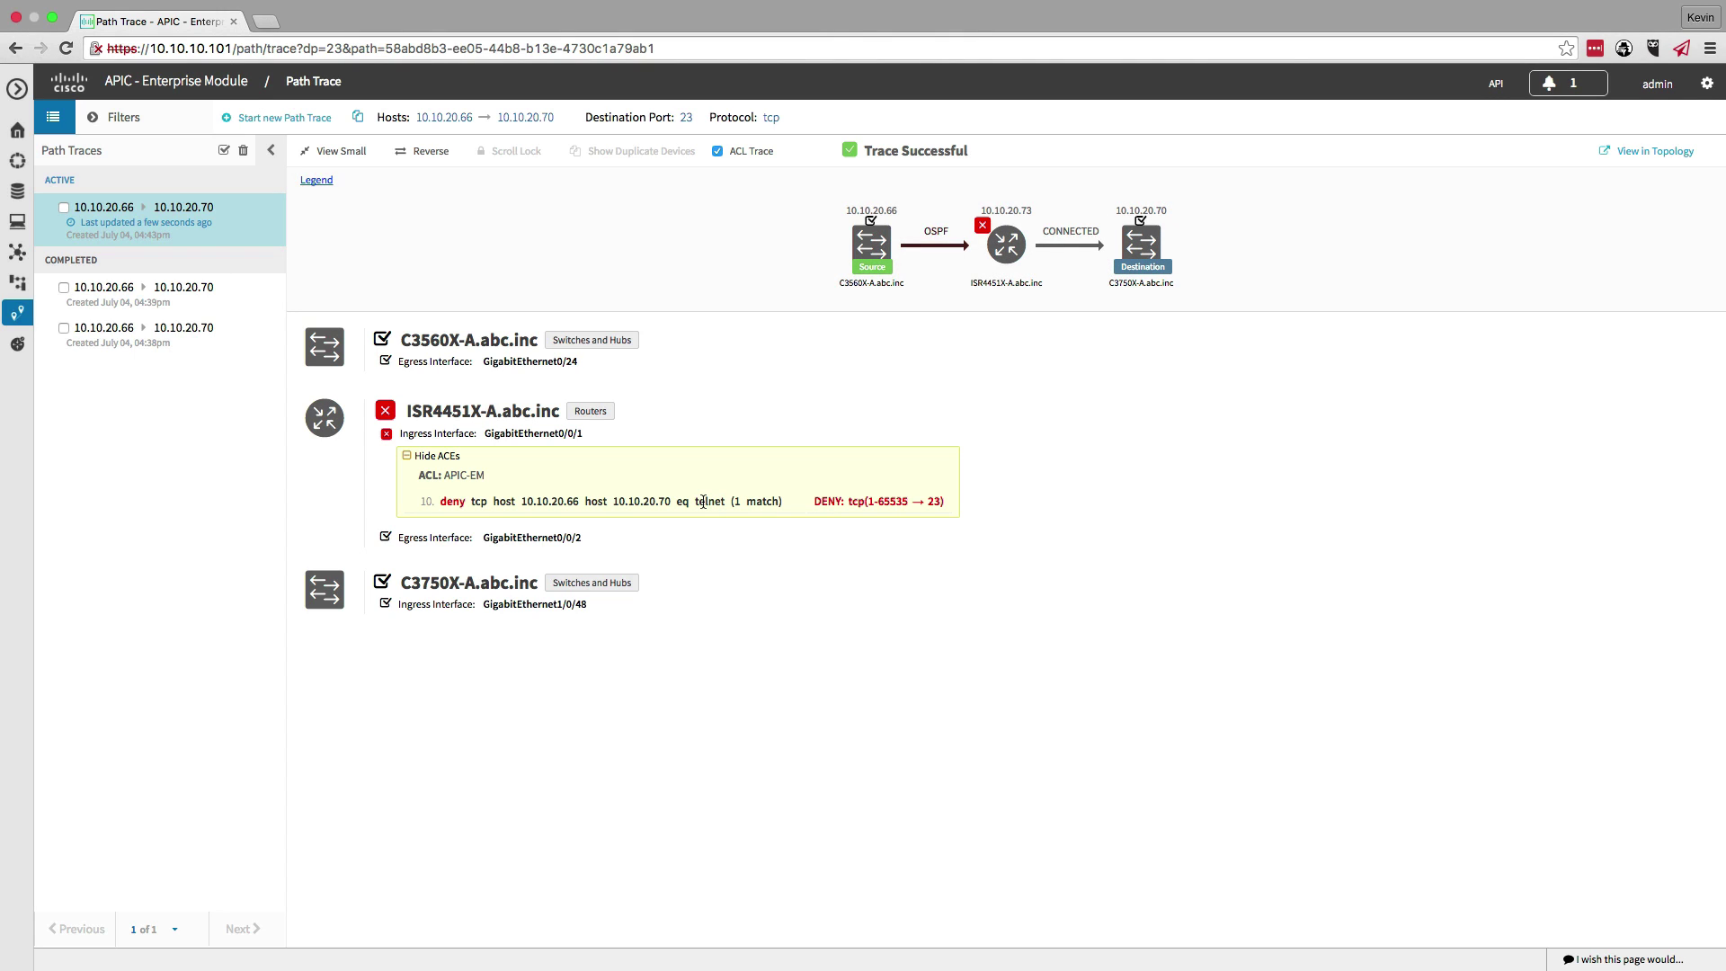